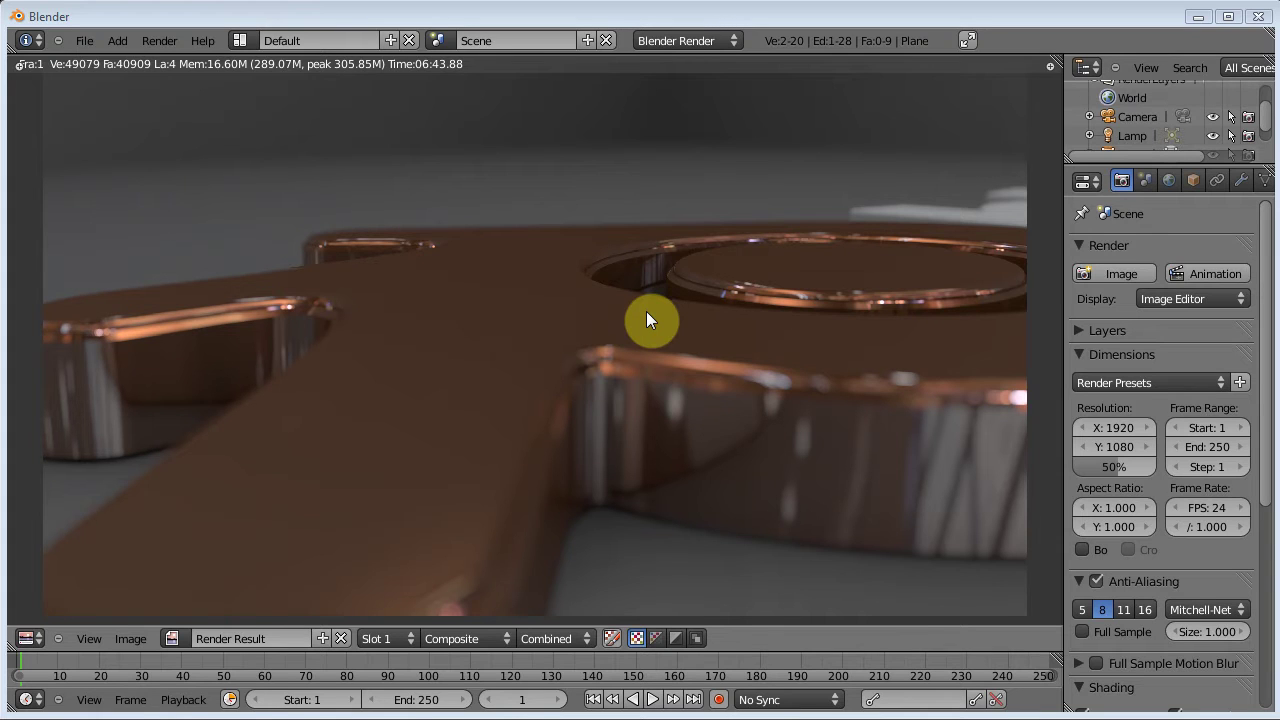
Reload the default start-up scene with cube, camera and lamp, and close the splash
{"action": "key", "text": "ctrl+n"}
{"action": "left_click", "coordinate": [609, 191]}
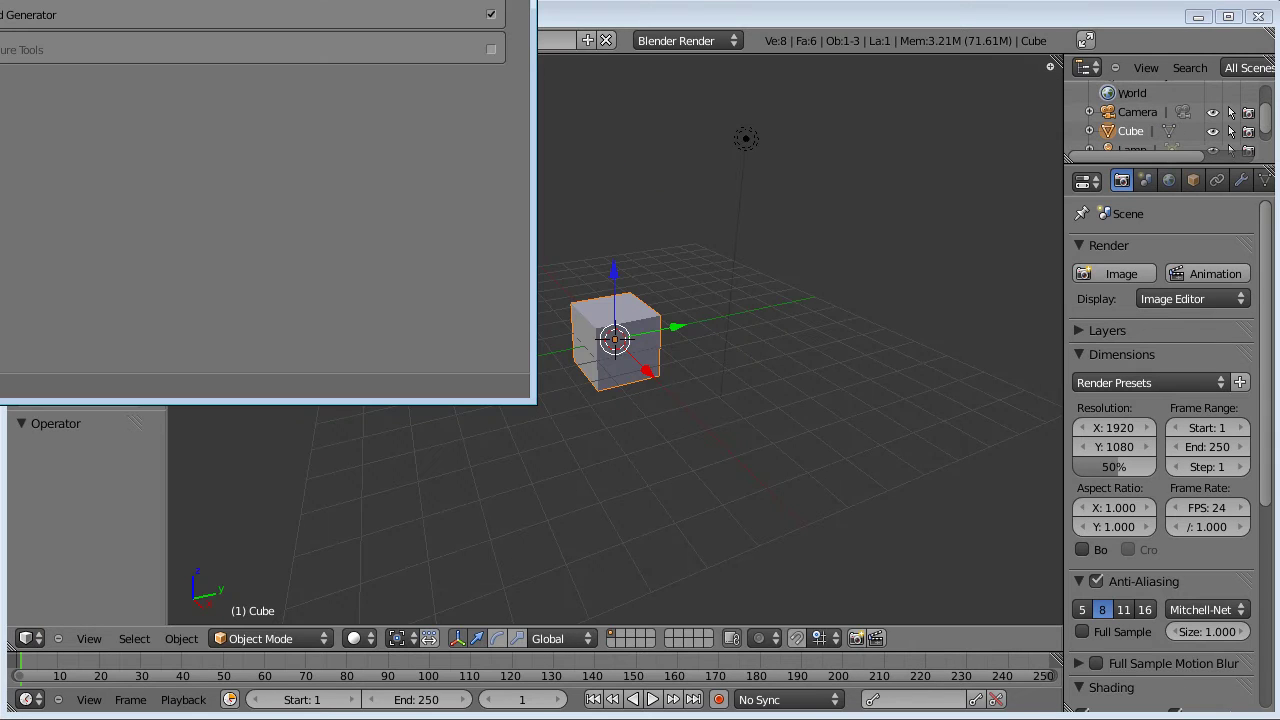
{"action": "left_click", "coordinate": [604, 72]}
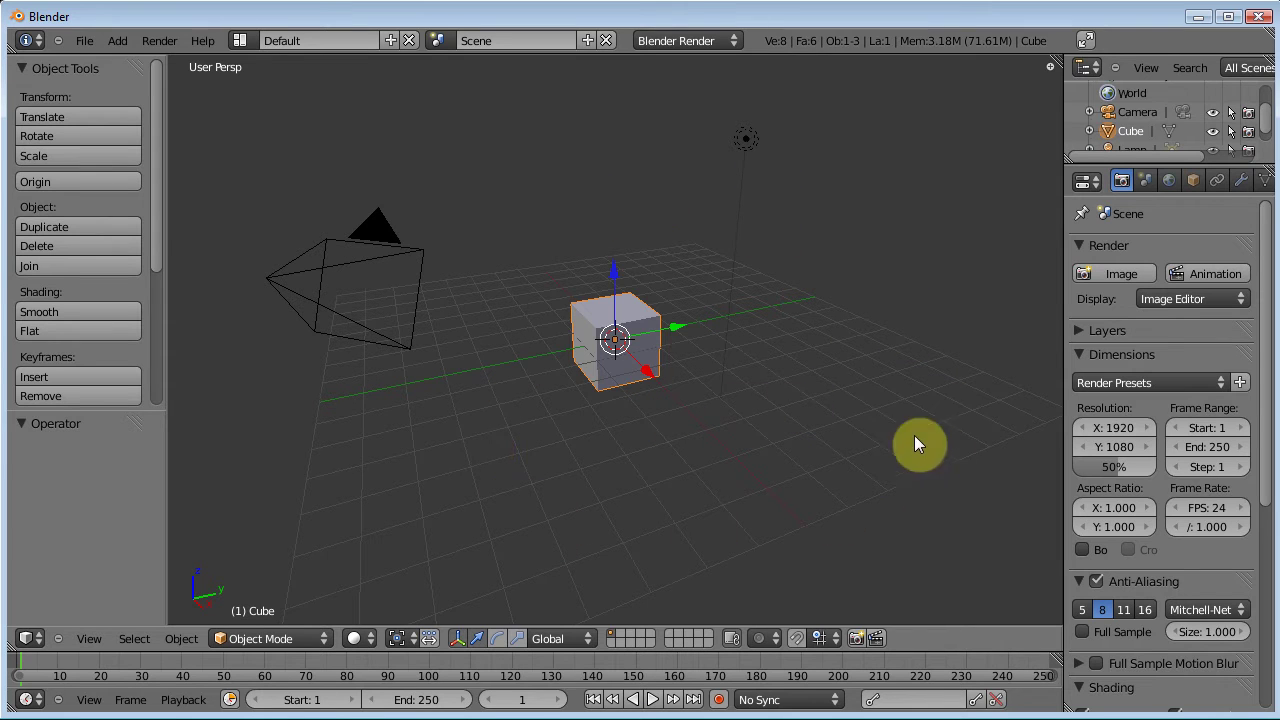
Make the timeline taller and the properties panels wider, then browse the Add menu
{"action": "left_click_drag", "start_coordinate": [792, 650], "coordinate": [797, 608]}
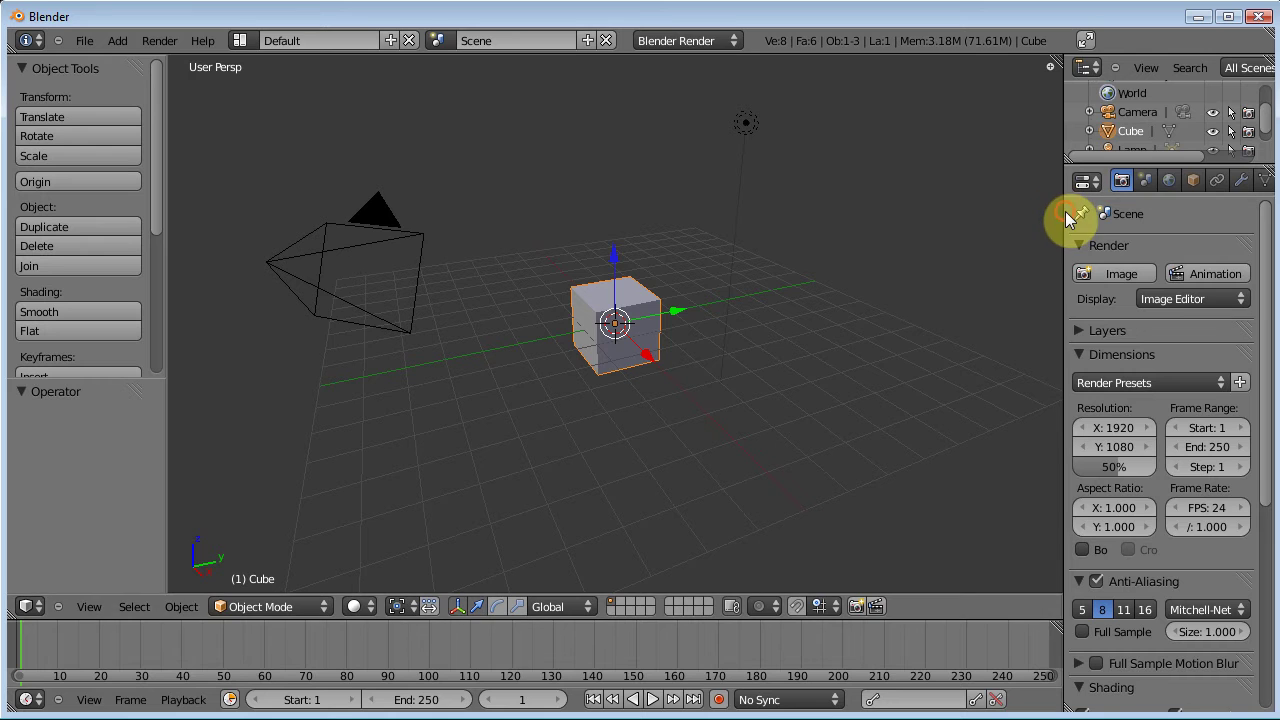
{"action": "left_click_drag", "start_coordinate": [1065, 213], "coordinate": [1010, 213]}
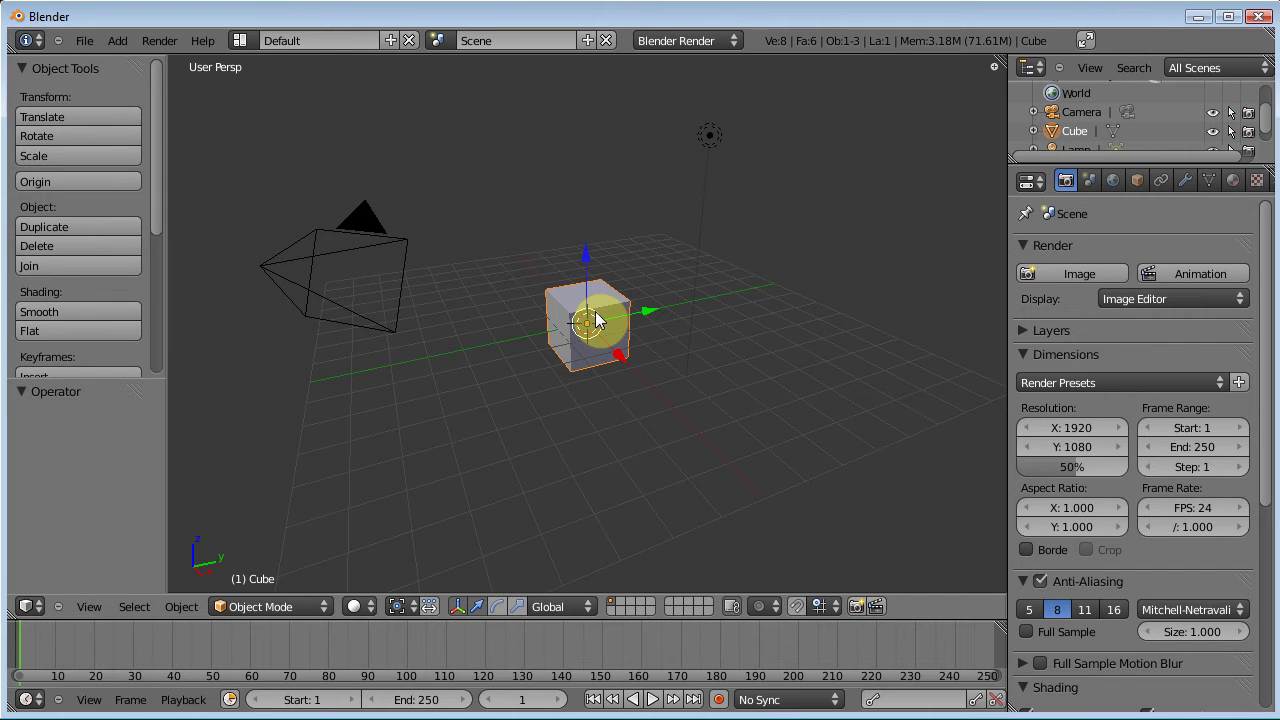
{"action": "key", "text": "shift+a"}
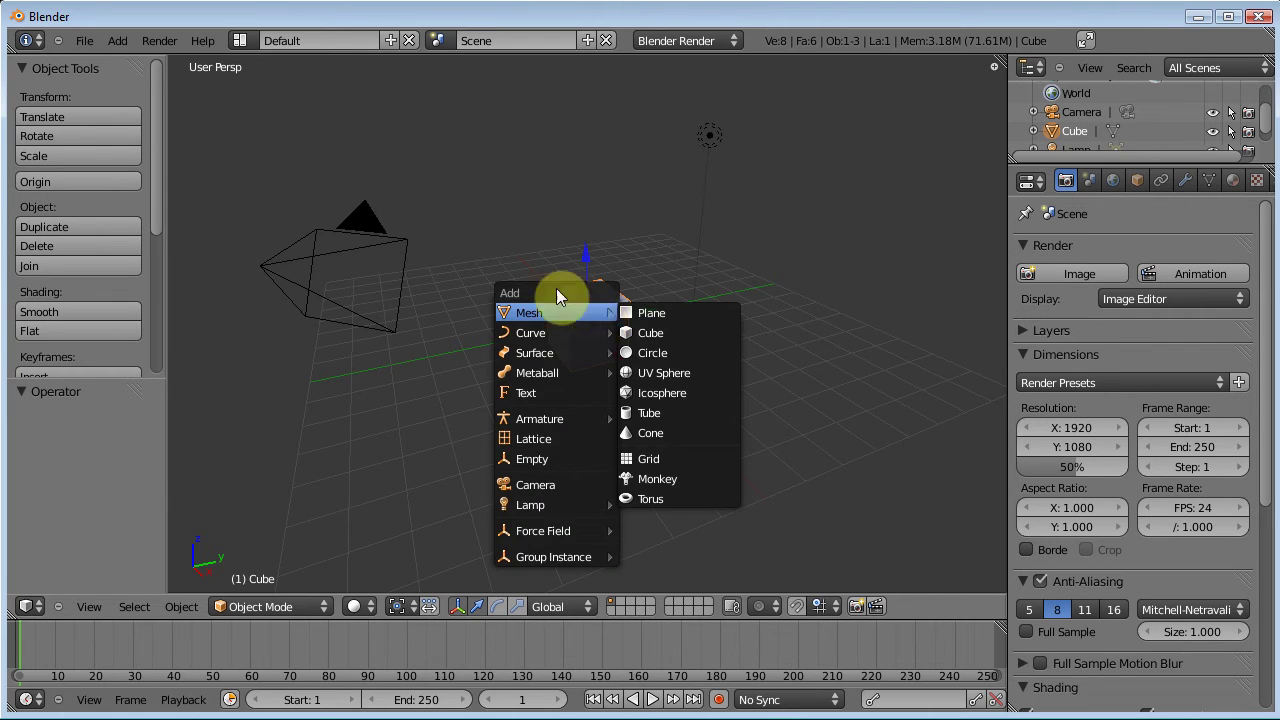
{"action": "left_click", "coordinate": [113, 41]}
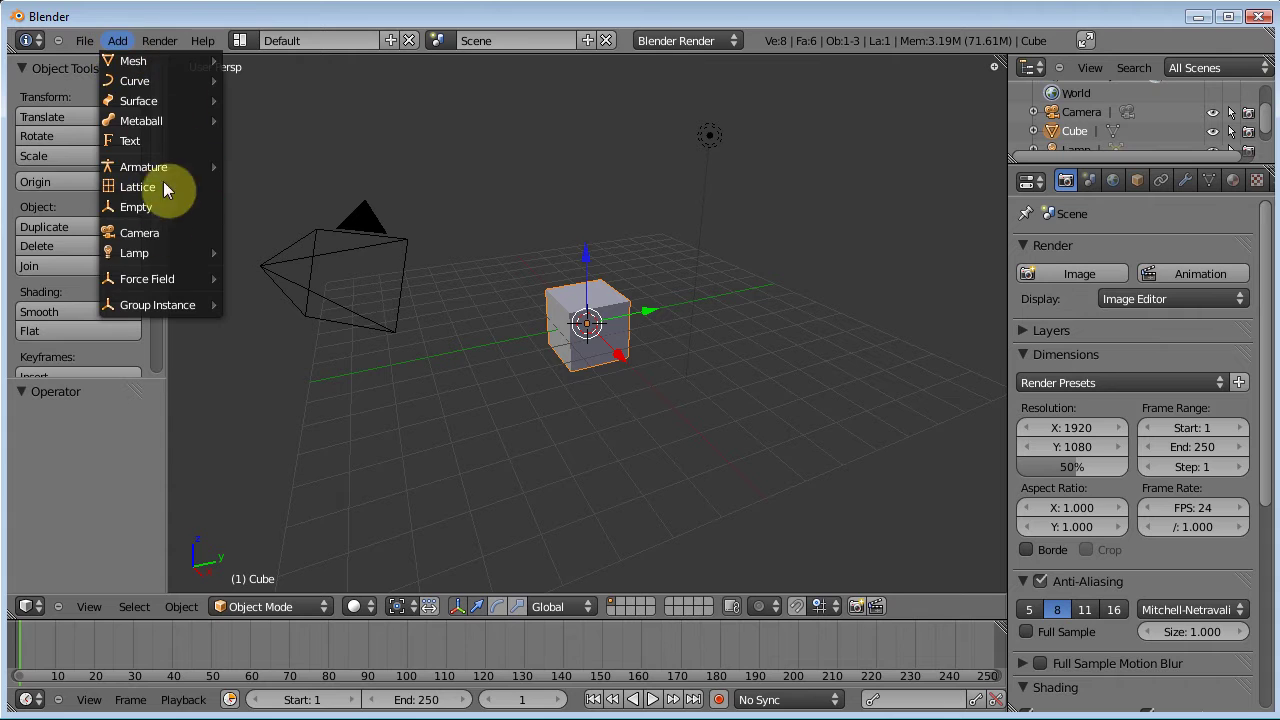
{"action": "mouse_move", "coordinate": [139, 66]}
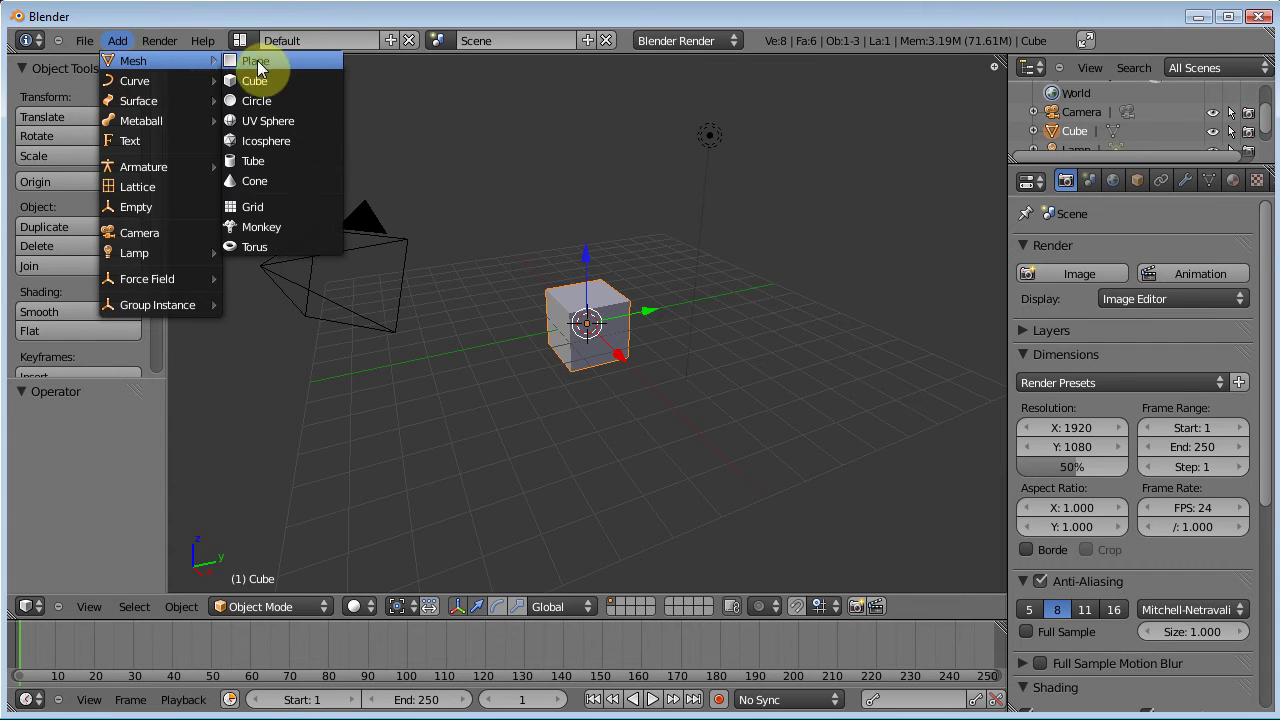
Close the Add menu, delete the default cube, and switch to orthographic top view
{"action": "left_click", "coordinate": [208, 20]}
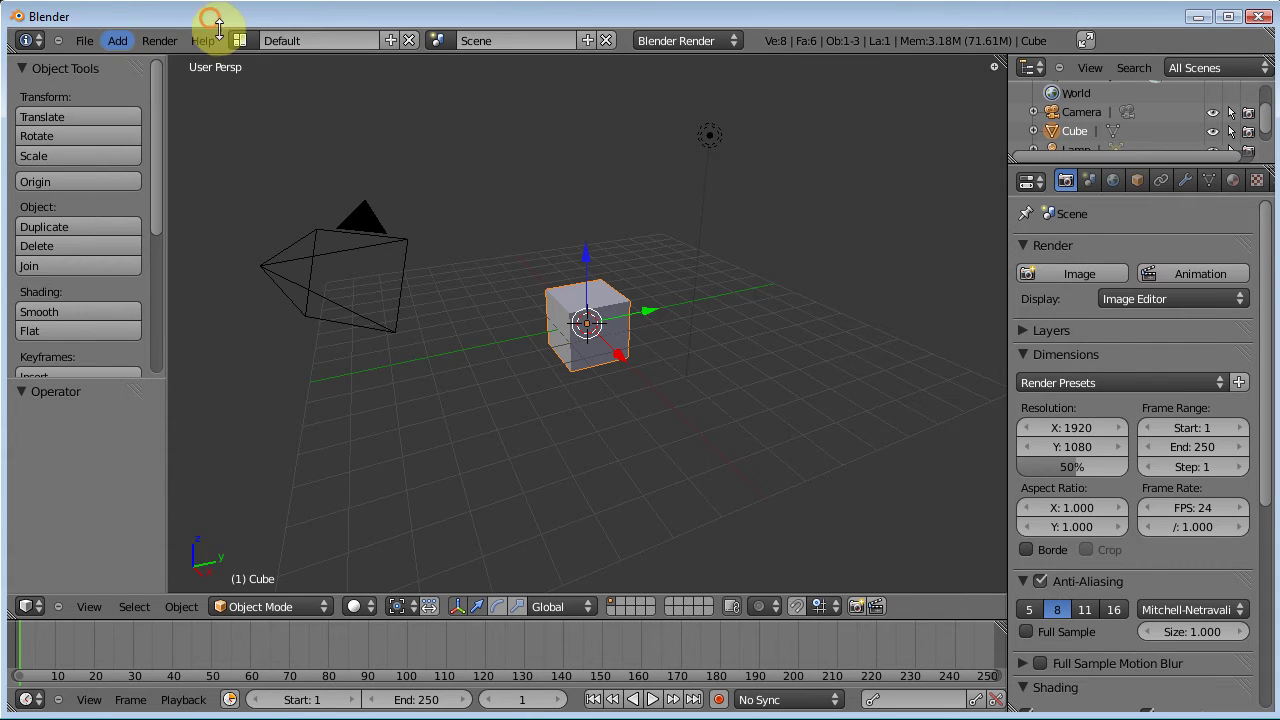
{"action": "key", "text": "x"}
{"action": "left_click", "coordinate": [613, 432]}
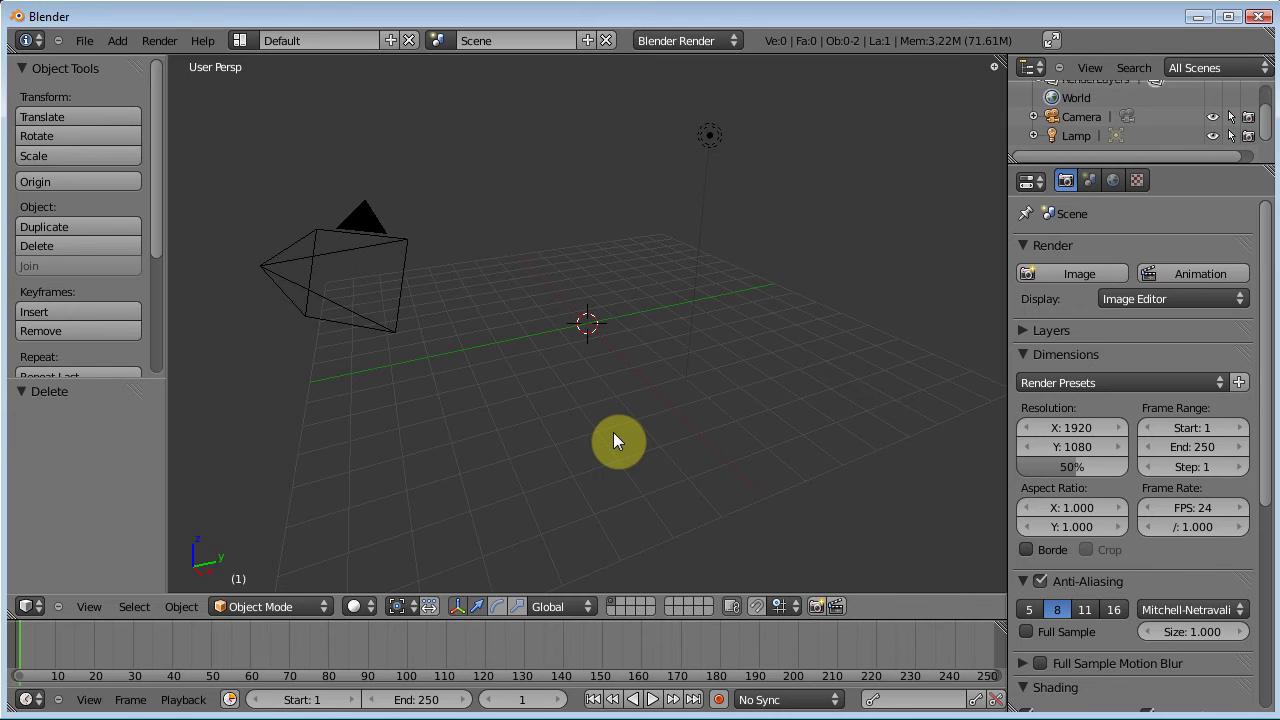
{"action": "key", "text": "KP_7"}
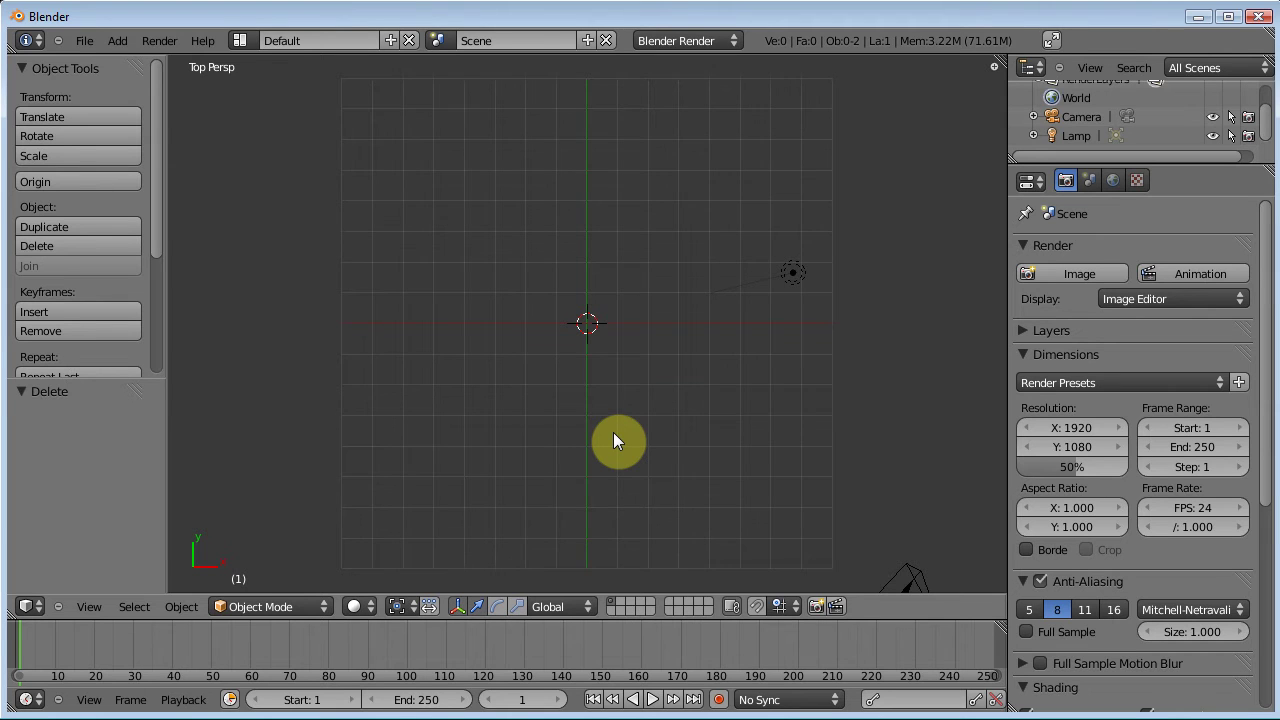
{"action": "key", "text": "KP_5"}
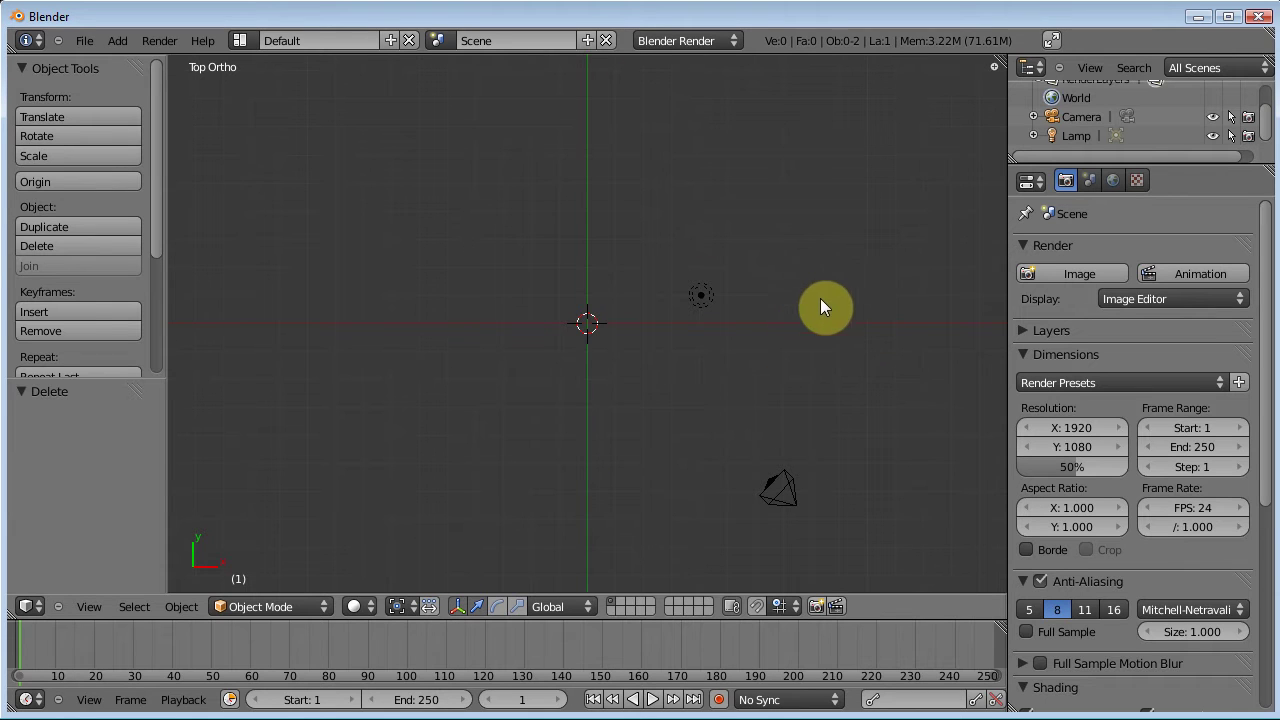
Show the N sidebar, add a slot under Background Images, and expand its settings
{"action": "key", "text": "n"}
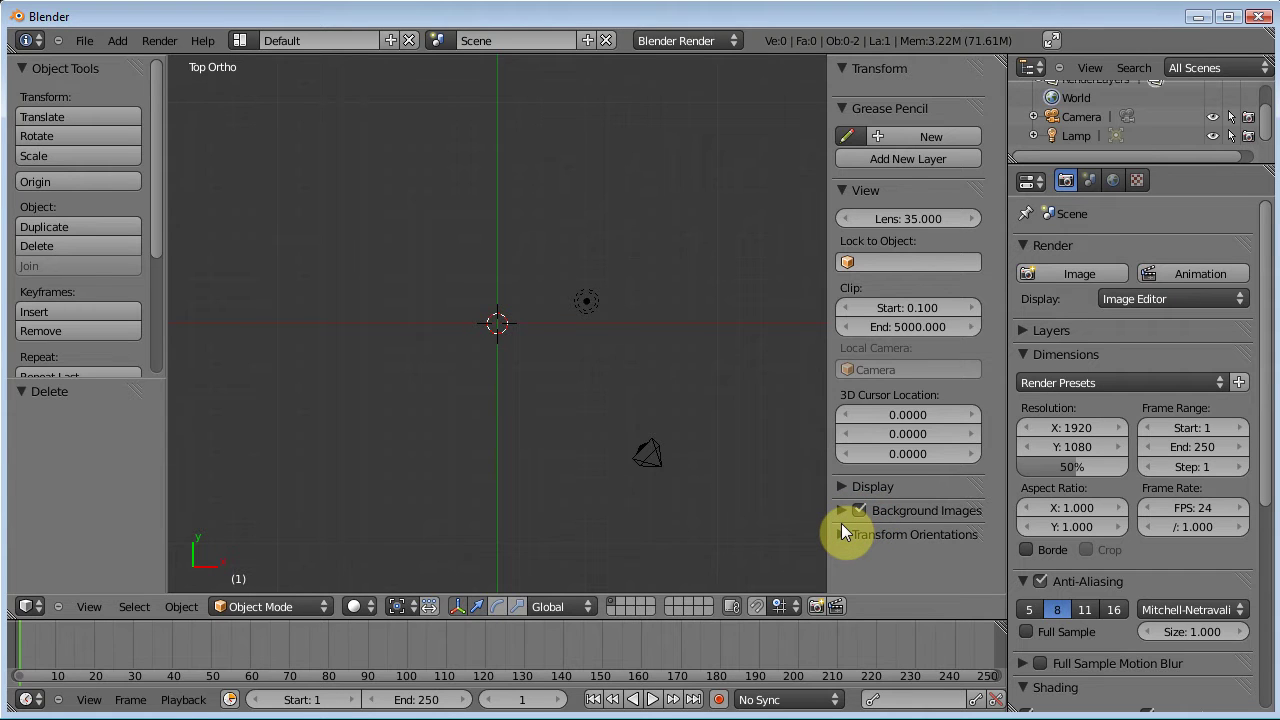
{"action": "left_click", "coordinate": [840, 511]}
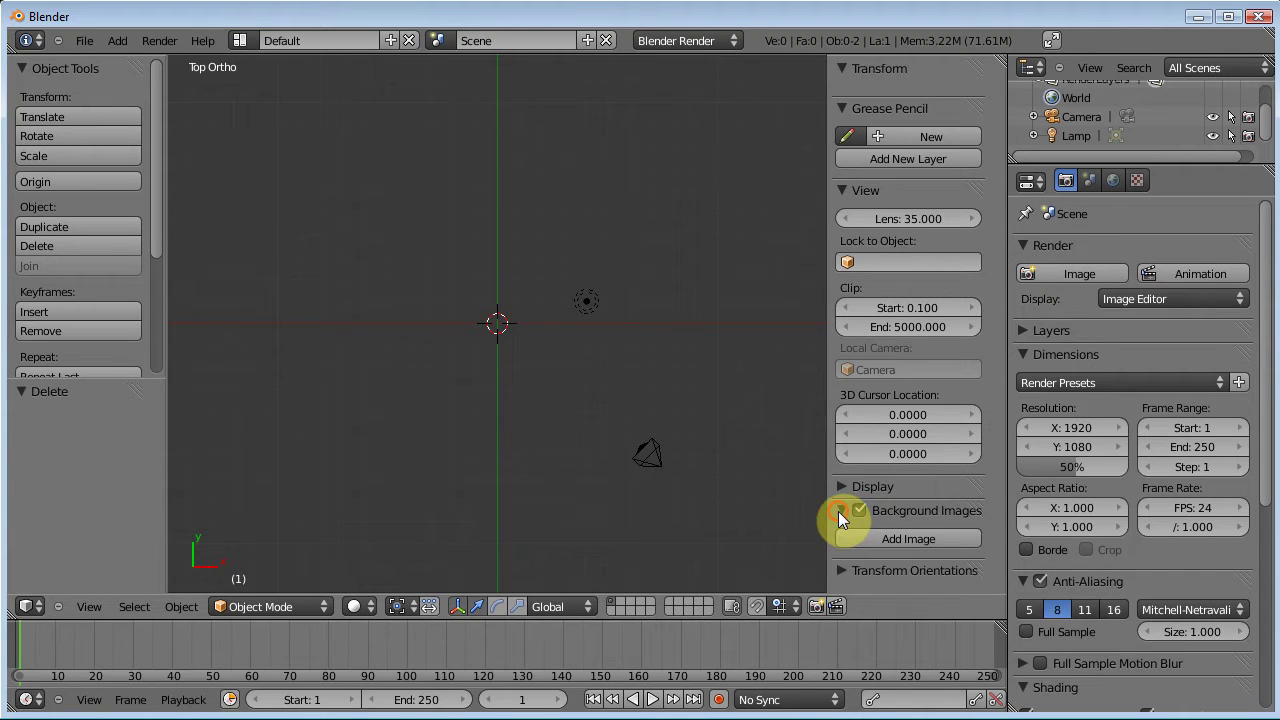
{"action": "left_click", "coordinate": [904, 538]}
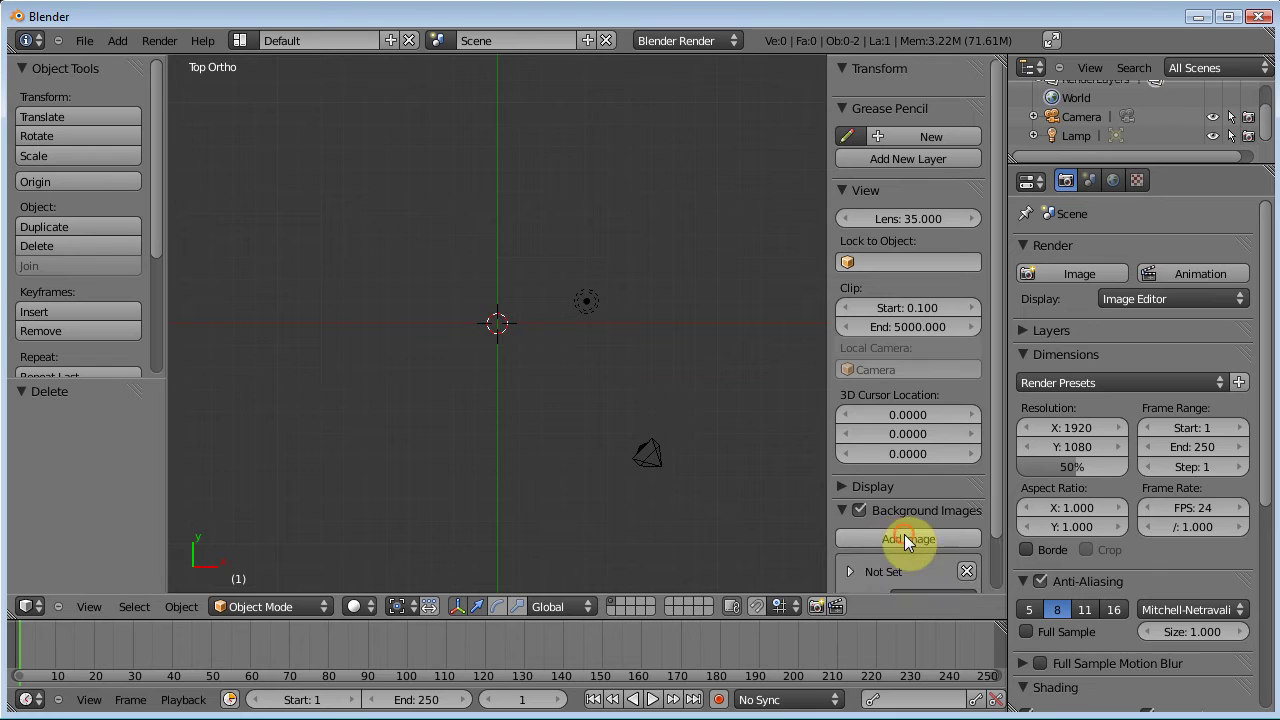
{"action": "scroll", "coordinate": [997, 474], "scroll_direction": "down", "scroll_amount": 2}
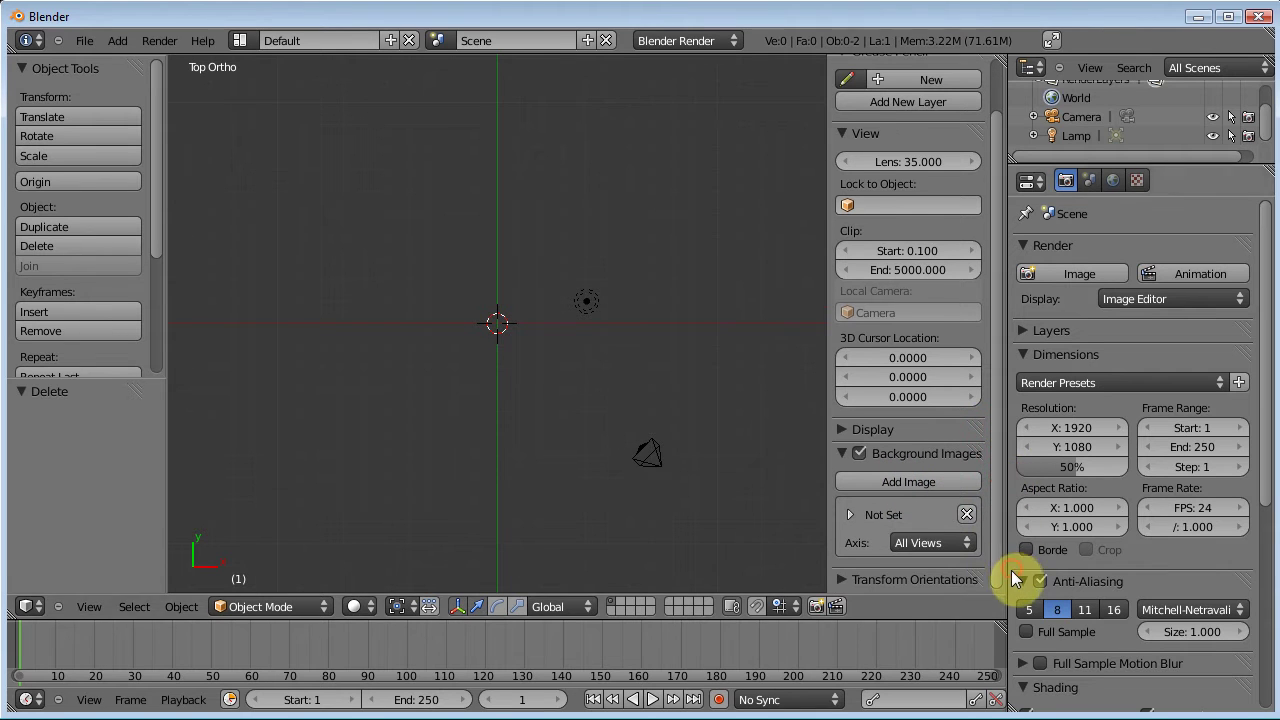
{"action": "left_click", "coordinate": [851, 513]}
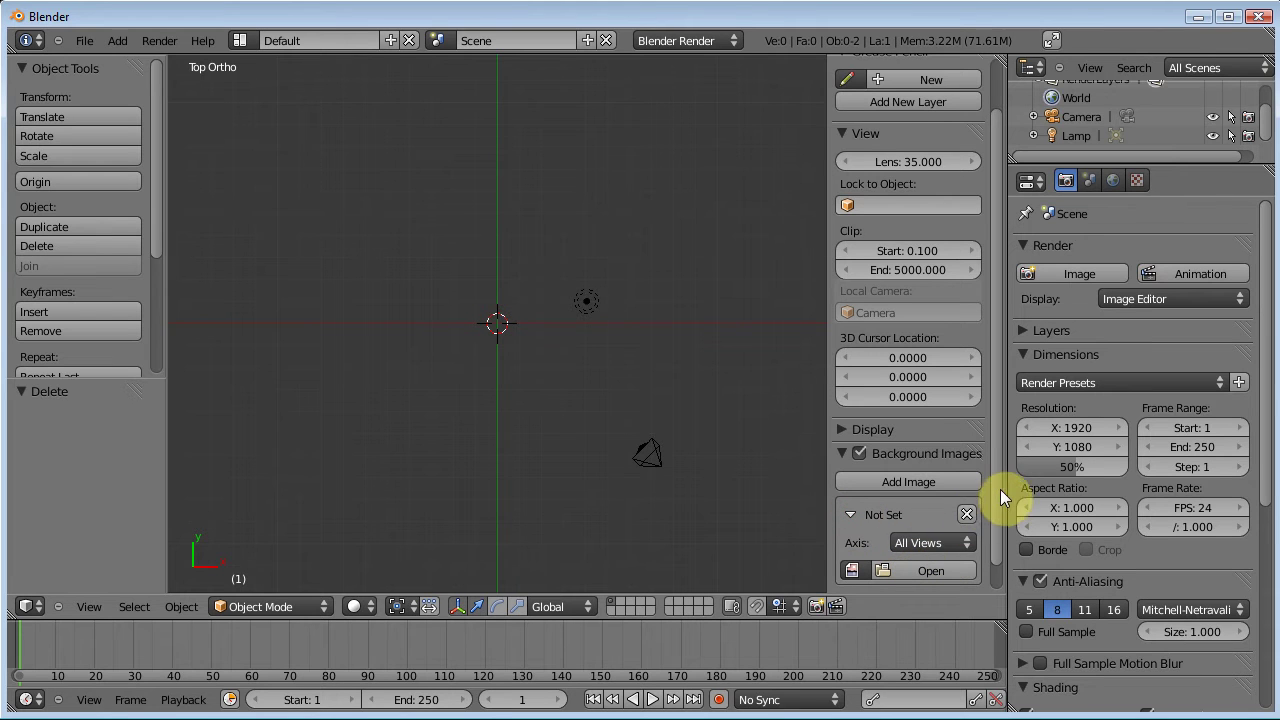
{"action": "scroll", "coordinate": [998, 494], "scroll_direction": "down", "scroll_amount": 1}
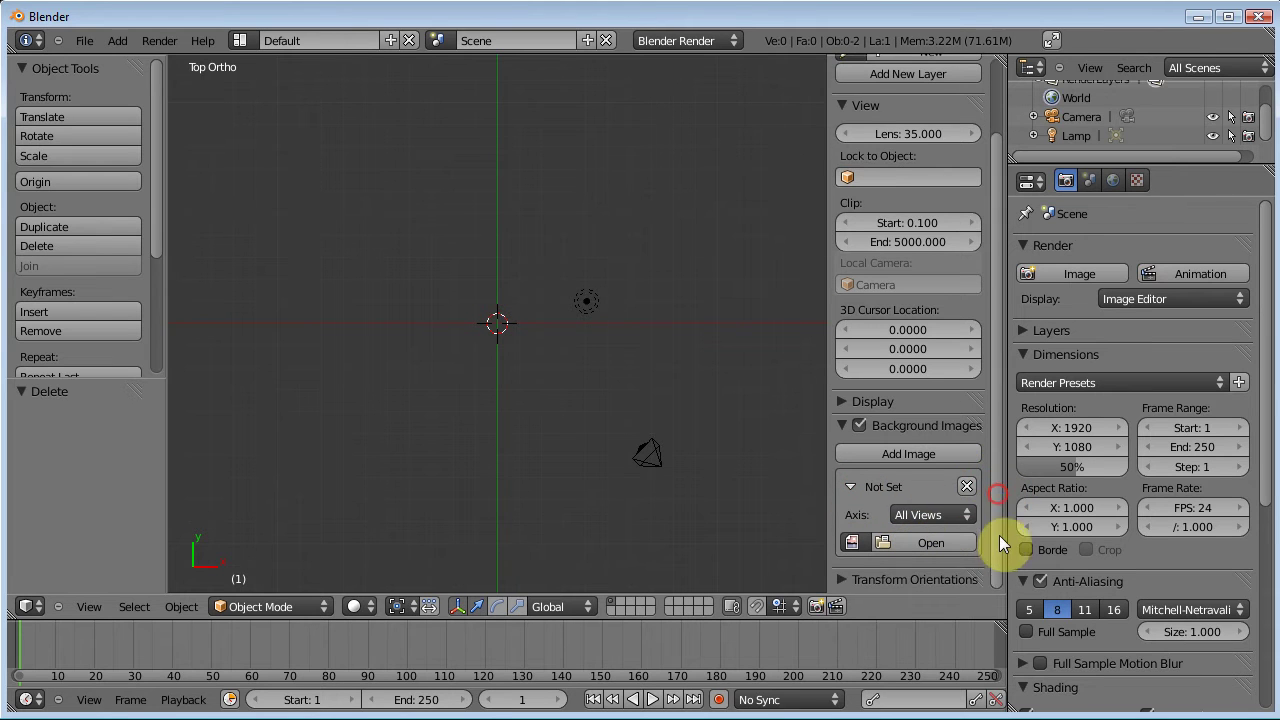
{"action": "left_click", "coordinate": [909, 517]}
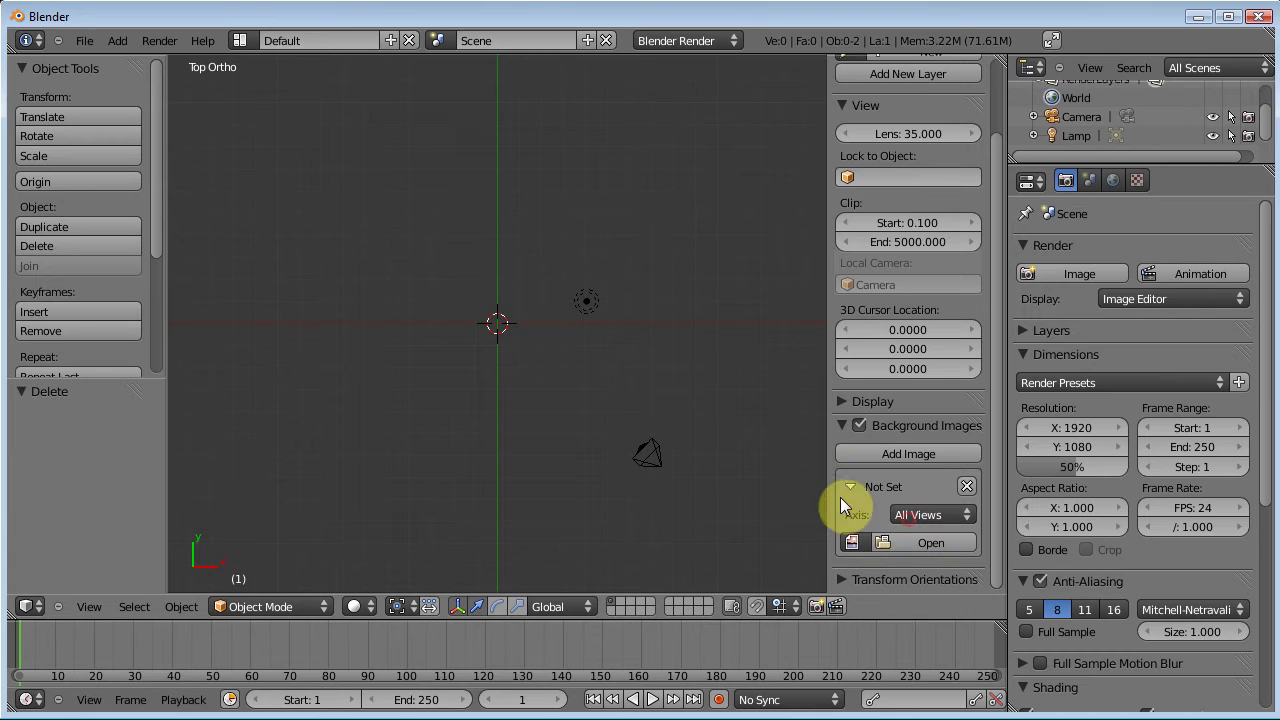
{"action": "left_click", "coordinate": [932, 515]}
Load blender_logo.png as the viewport background image
{"action": "left_click", "coordinate": [905, 541]}
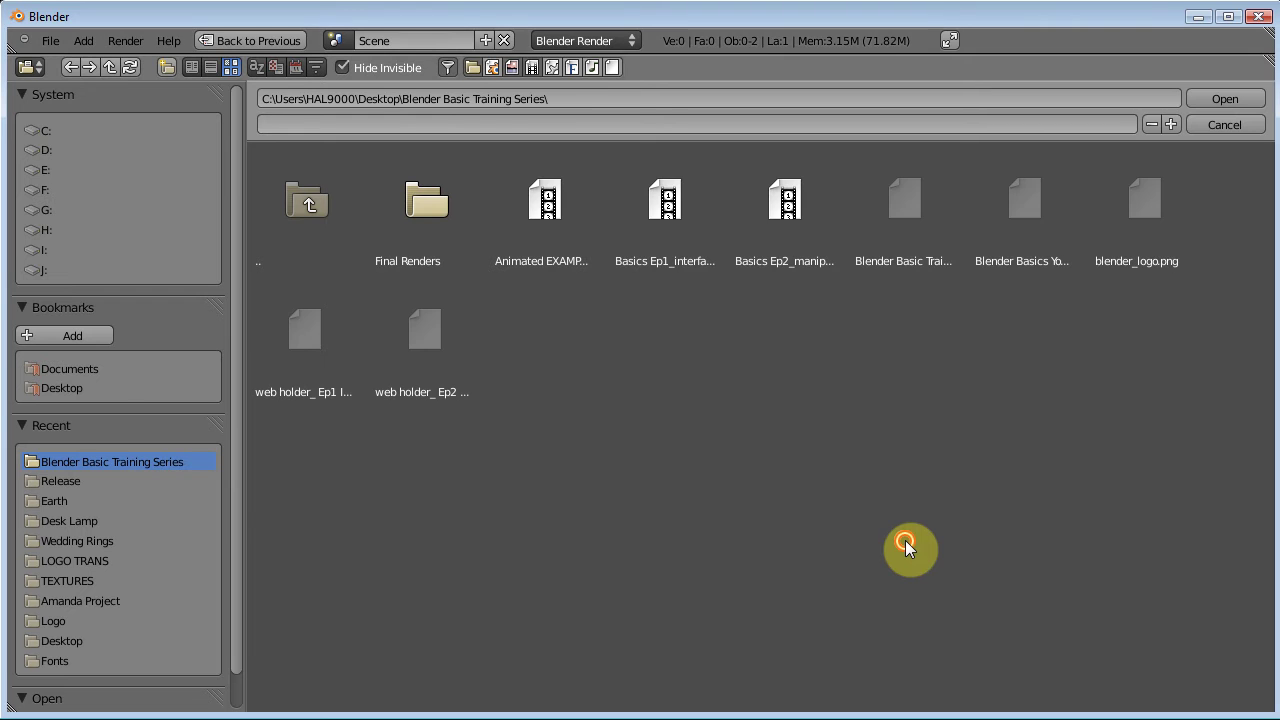
{"action": "left_click", "coordinate": [1128, 216]}
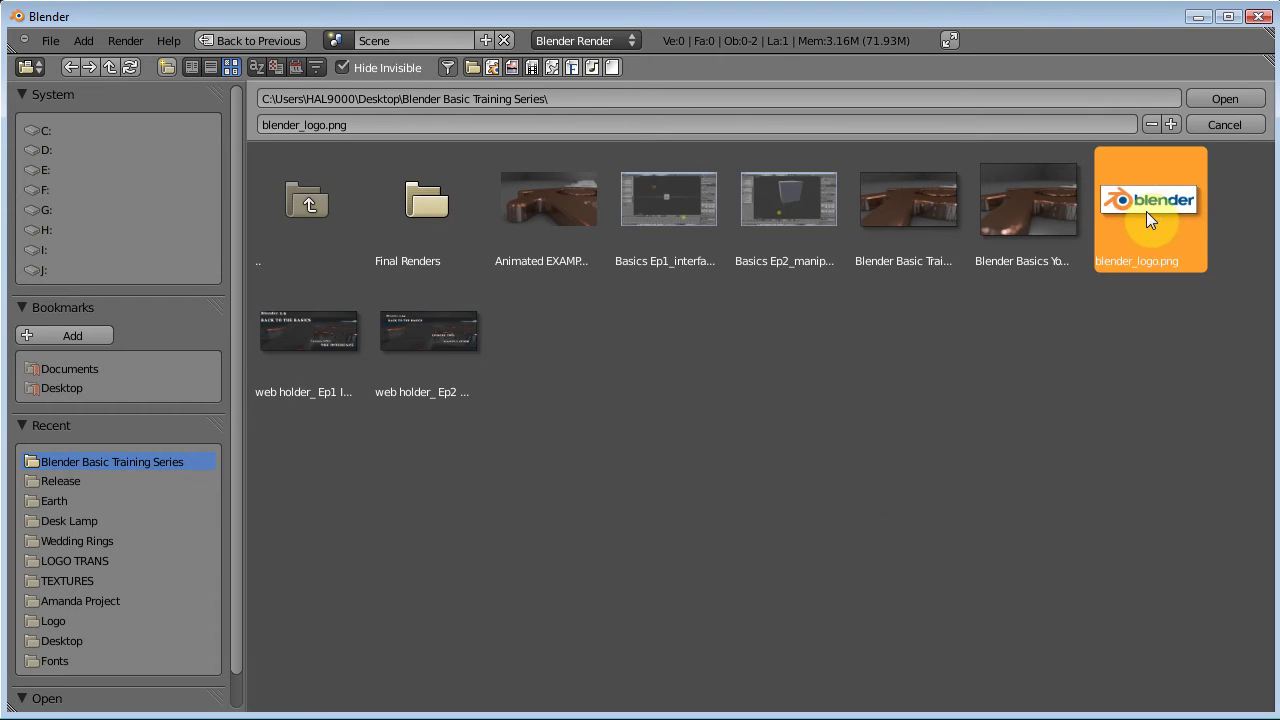
{"action": "left_click", "coordinate": [1210, 98]}
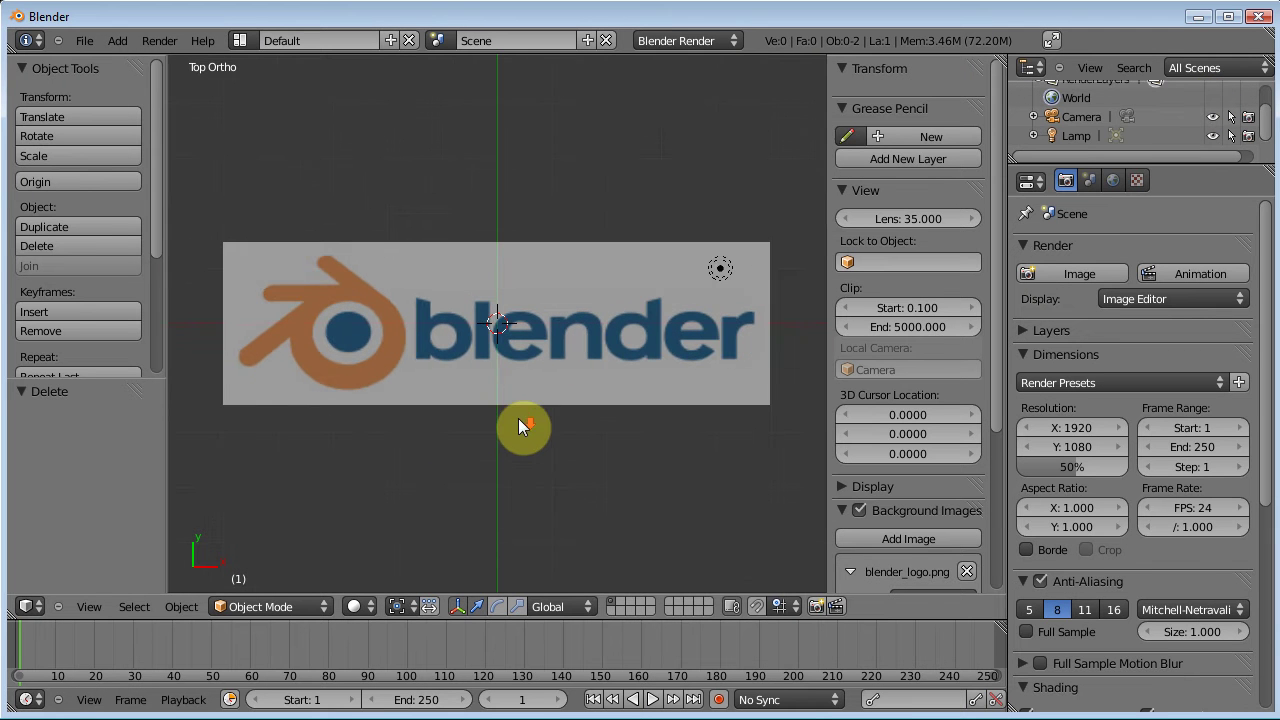
Set the background image transparency to 0.500
{"action": "scroll", "coordinate": [897, 513], "scroll_direction": "down", "scroll_amount": 5}
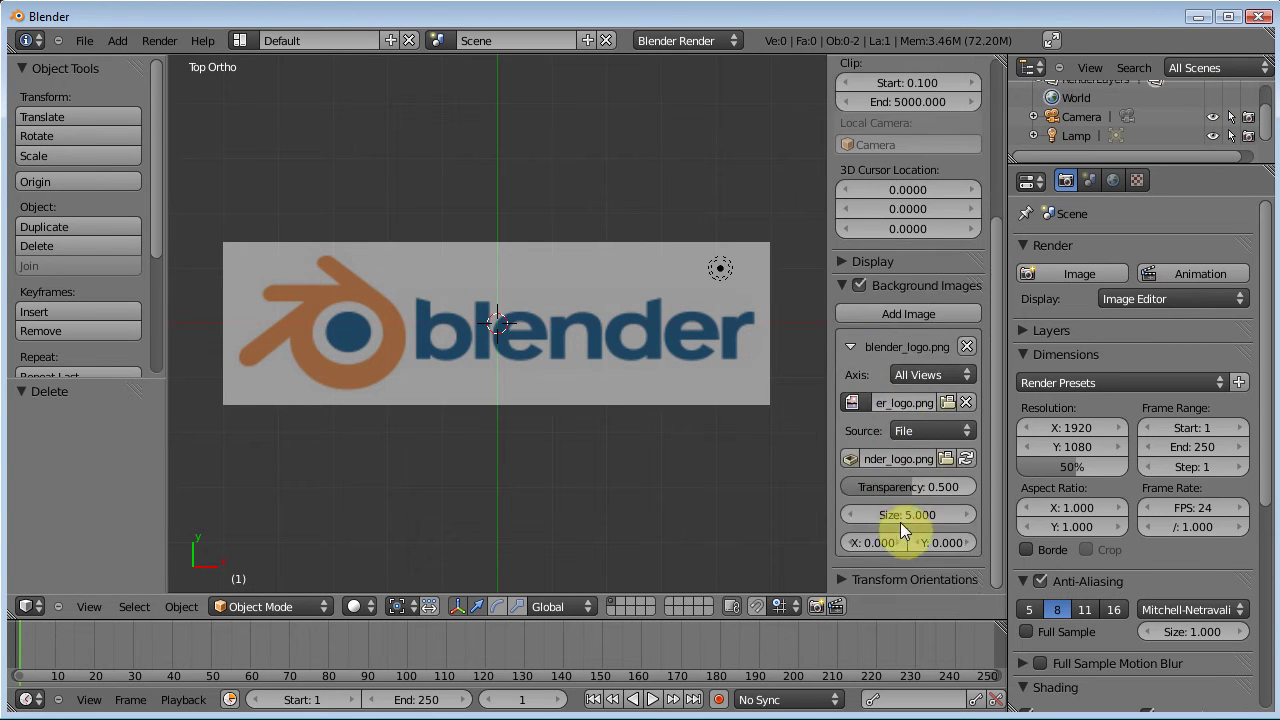
{"action": "left_click_drag", "start_coordinate": [905, 489], "coordinate": [845, 491]}
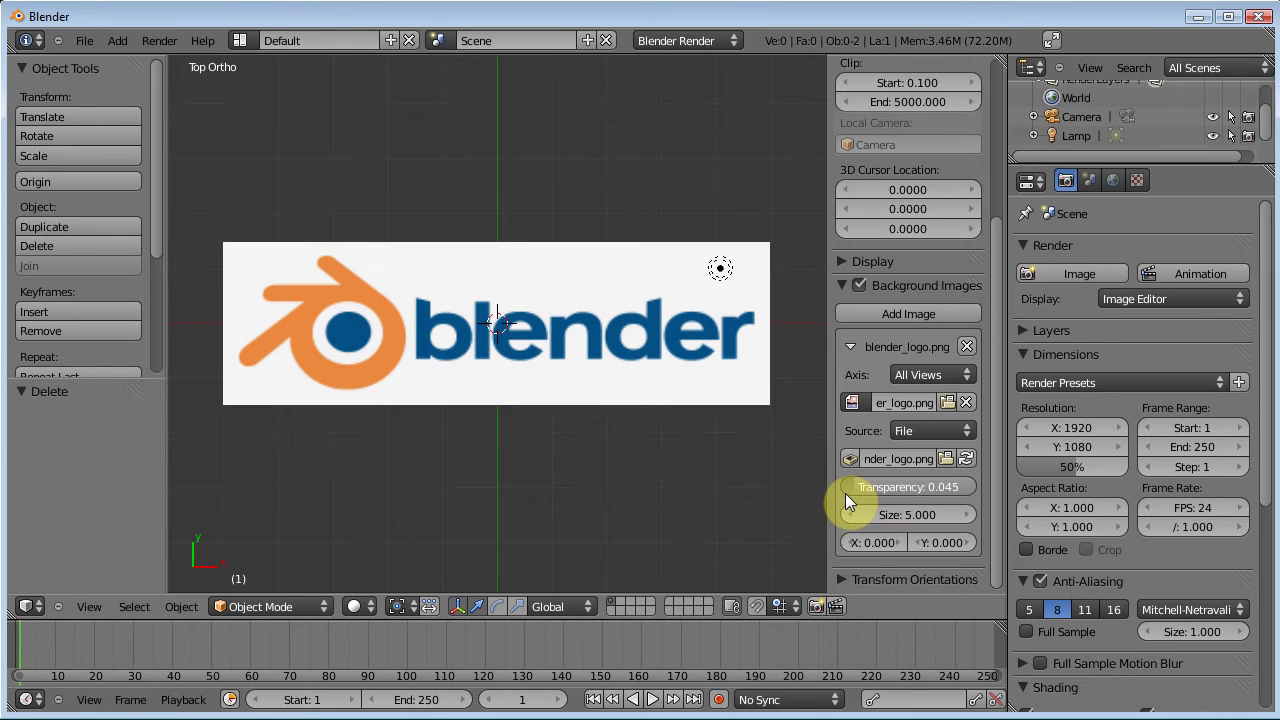
{"action": "left_click_drag", "start_coordinate": [845, 493], "coordinate": [912, 491]}
{"action": "left_click", "coordinate": [911, 491]}
{"action": "type", "text": "5"}
{"action": "key", "text": "Return"}
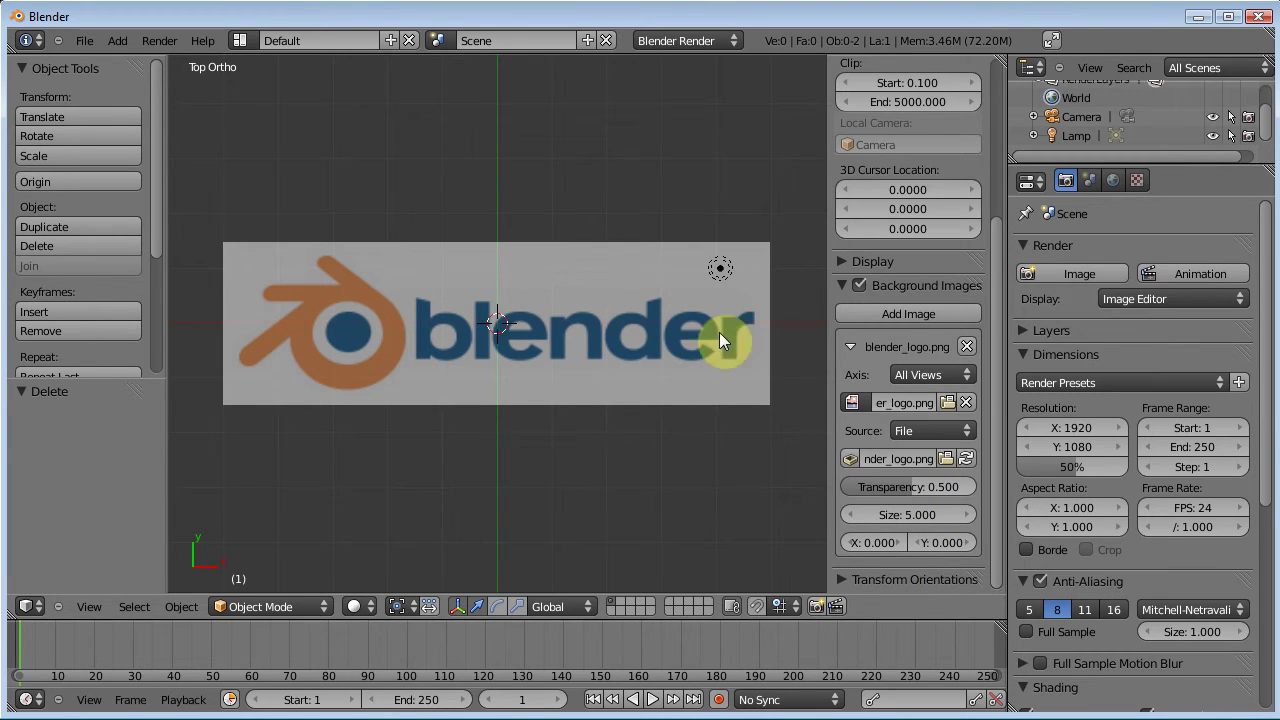
{"action": "scroll", "coordinate": [503, 361], "scroll_direction": "up", "scroll_amount": 6}
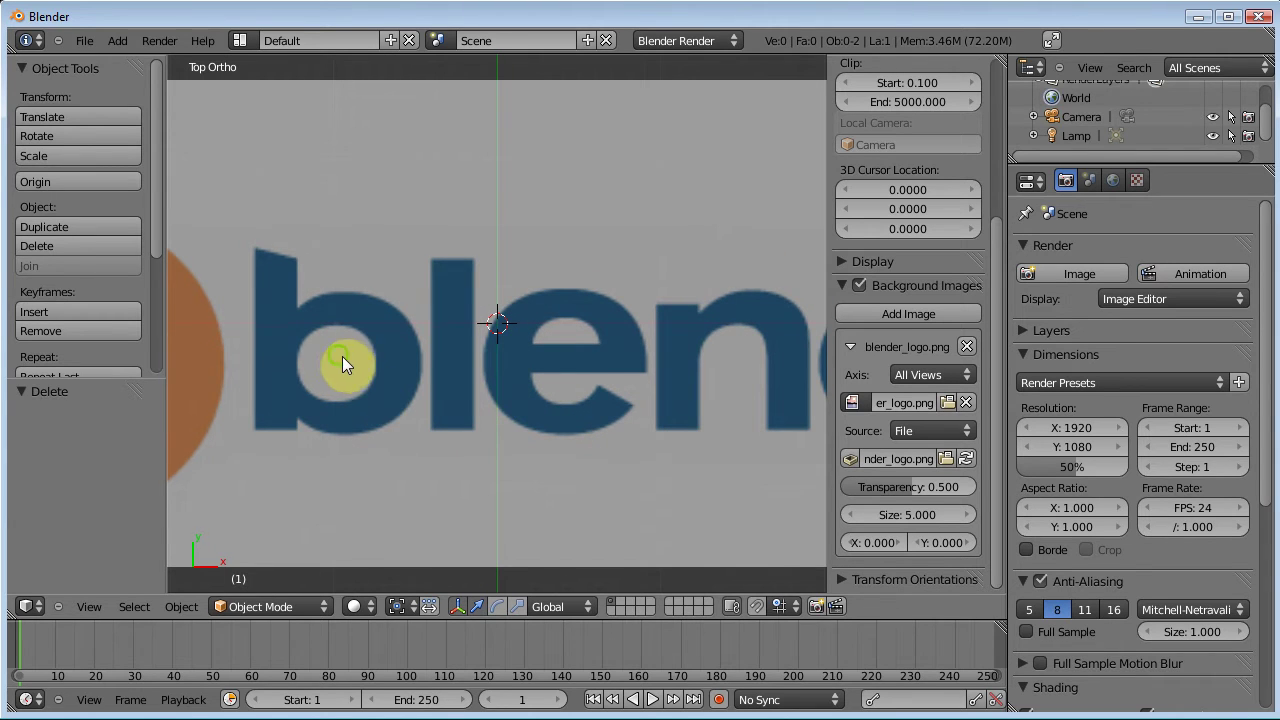
Pan the view right so the orange emblem and the letter b are visible
{"action": "middle_click_drag", "start_coordinate": [361, 361], "coordinate": [563, 338], "text": "shift"}
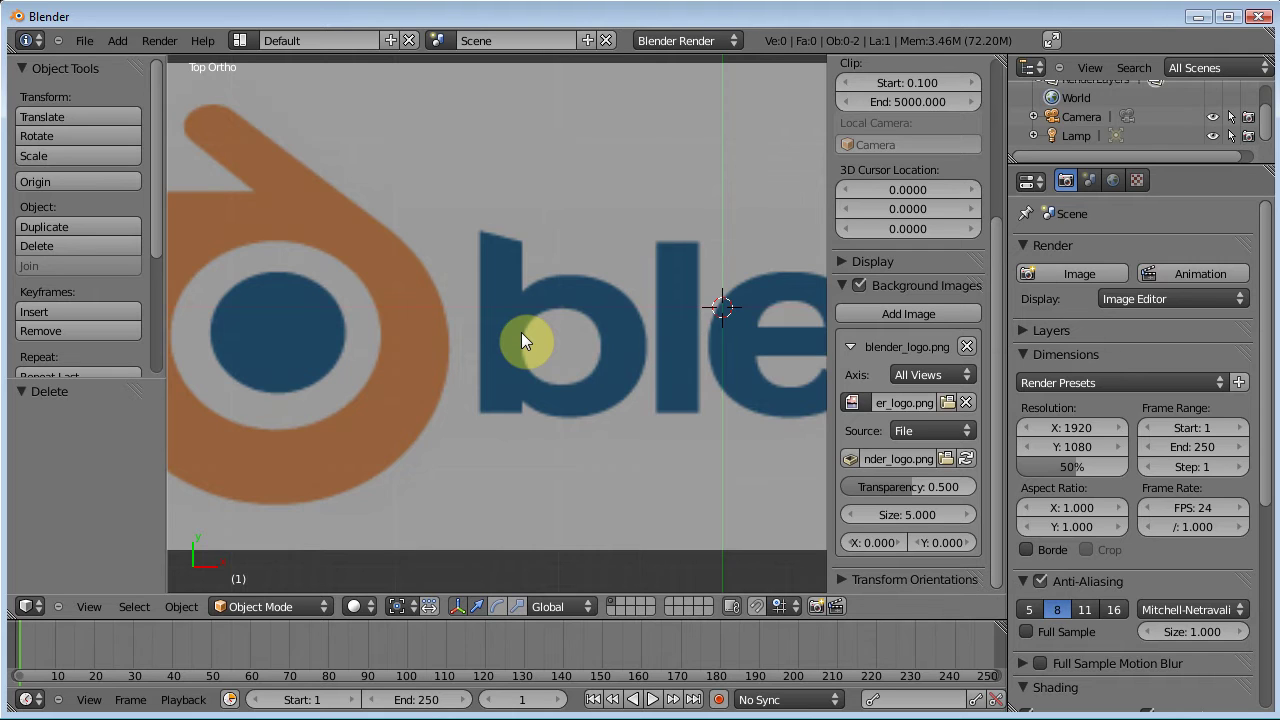
Add a plane, scale it to about 0.22, place it on the b's upper stem, enter Edit Mode
{"action": "key", "text": "shift+a"}
{"action": "mouse_move", "coordinate": [526, 334]}
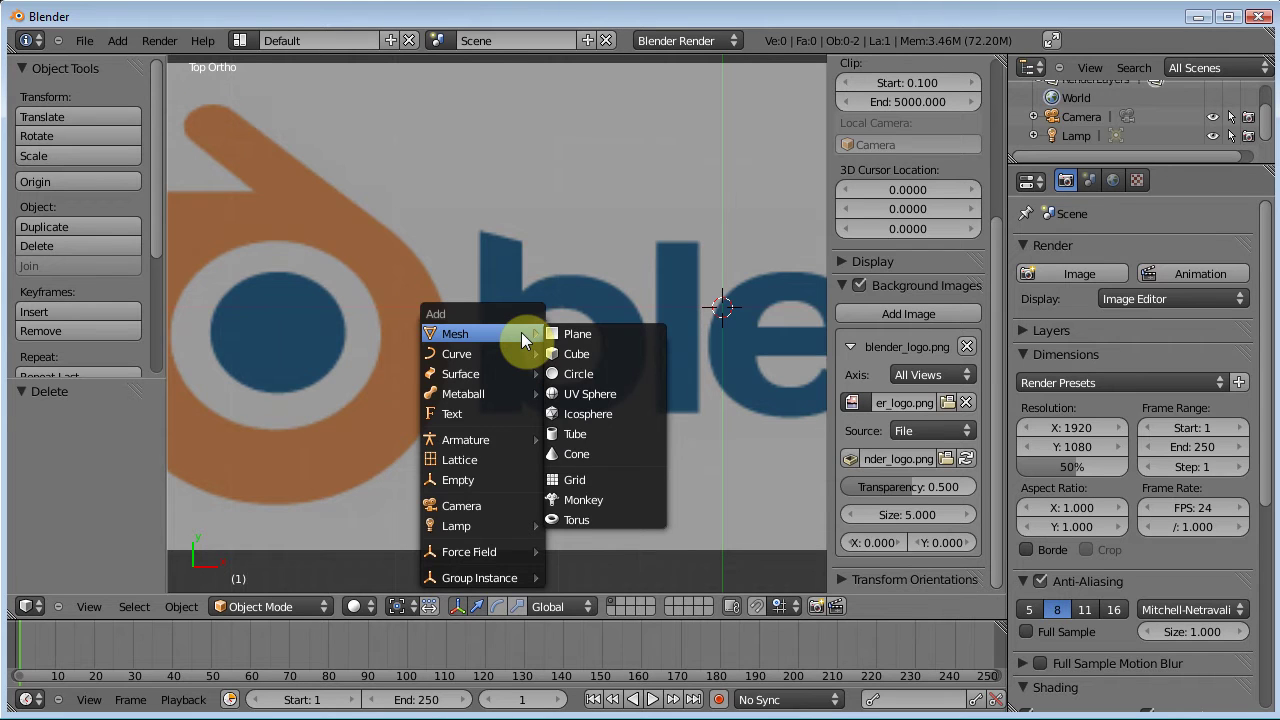
{"action": "left_click", "coordinate": [605, 343]}
{"action": "key", "text": "g"}
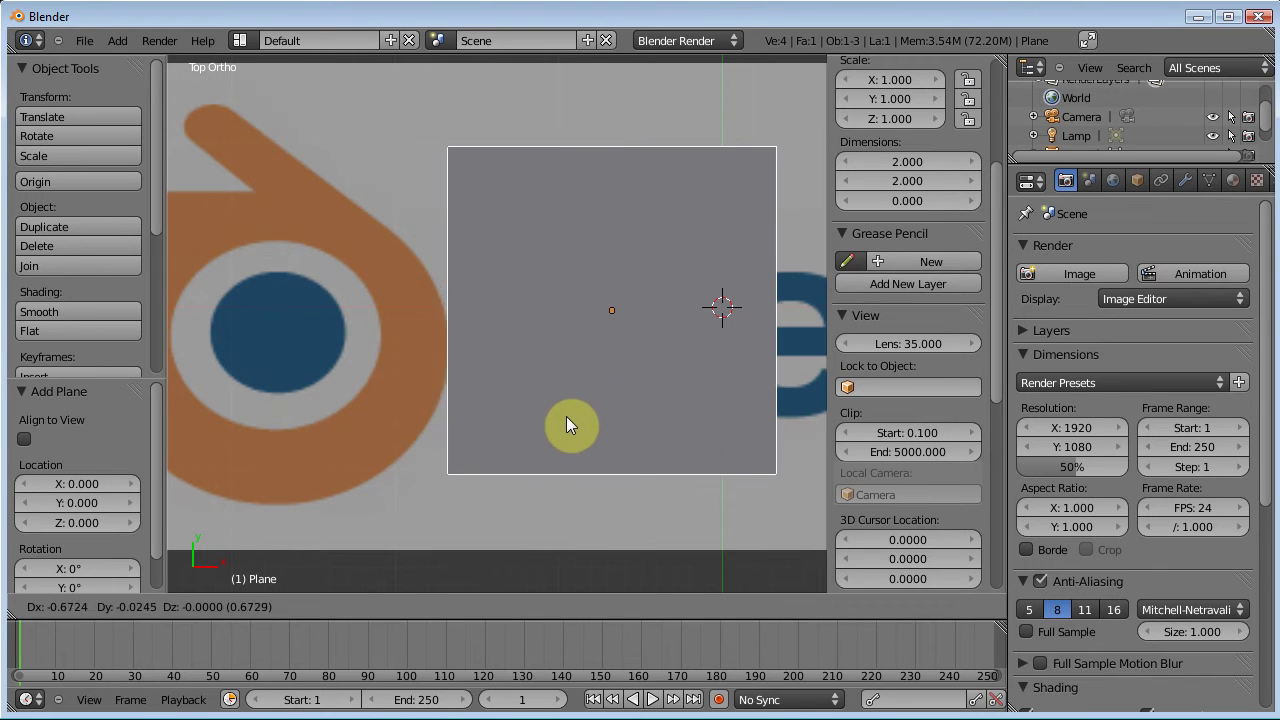
{"action": "left_click", "coordinate": [531, 424]}
{"action": "key", "text": "s"}
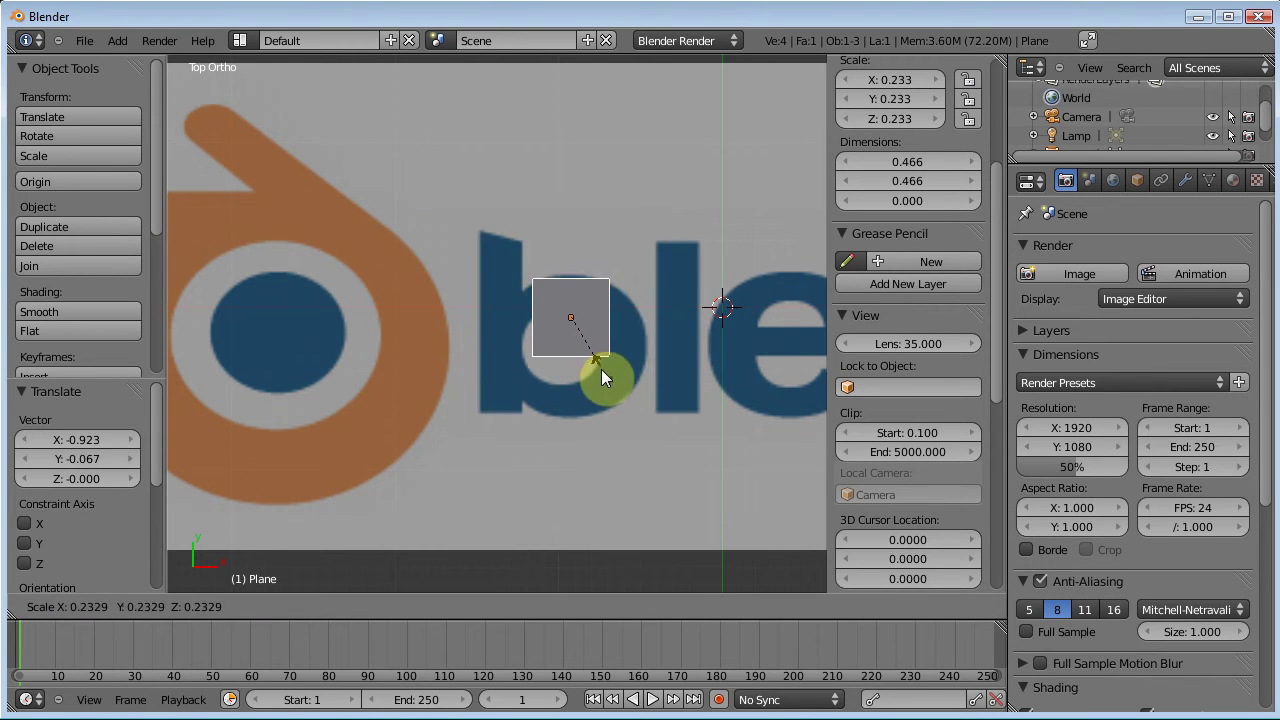
{"action": "left_click", "coordinate": [601, 368]}
{"action": "key", "text": "g"}
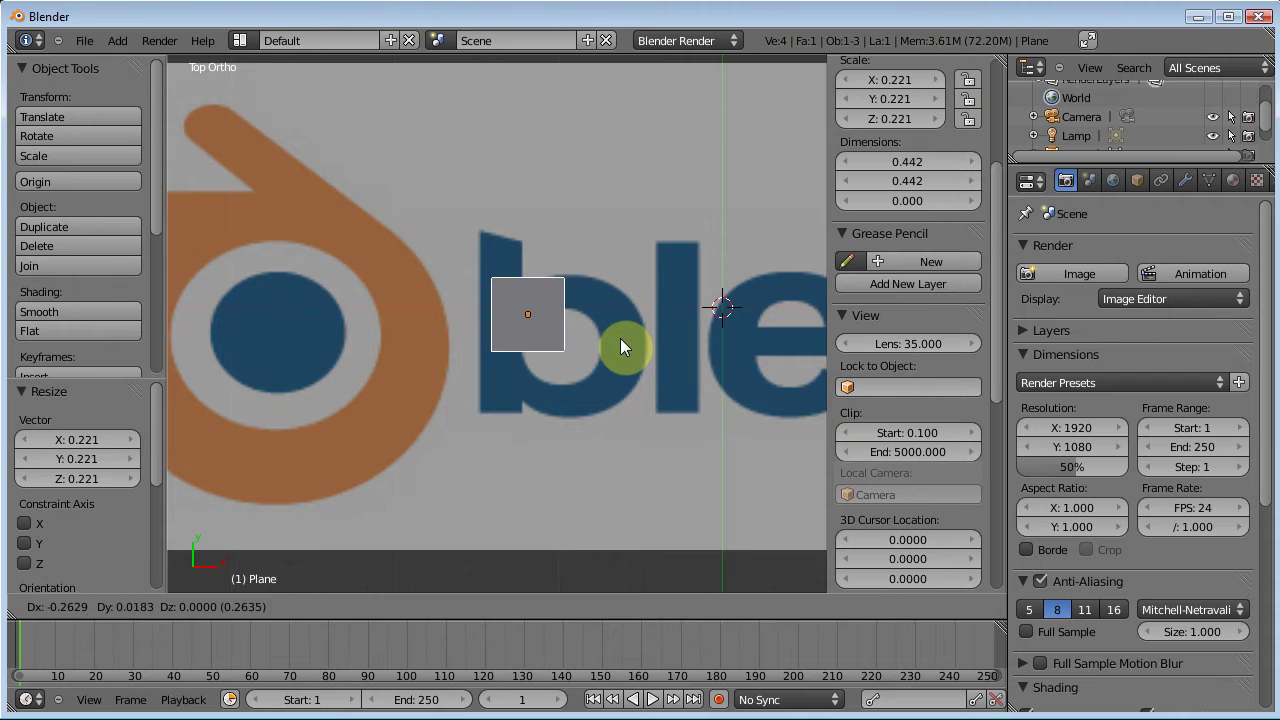
{"action": "left_click", "coordinate": [620, 338]}
{"action": "key", "text": "Tab"}
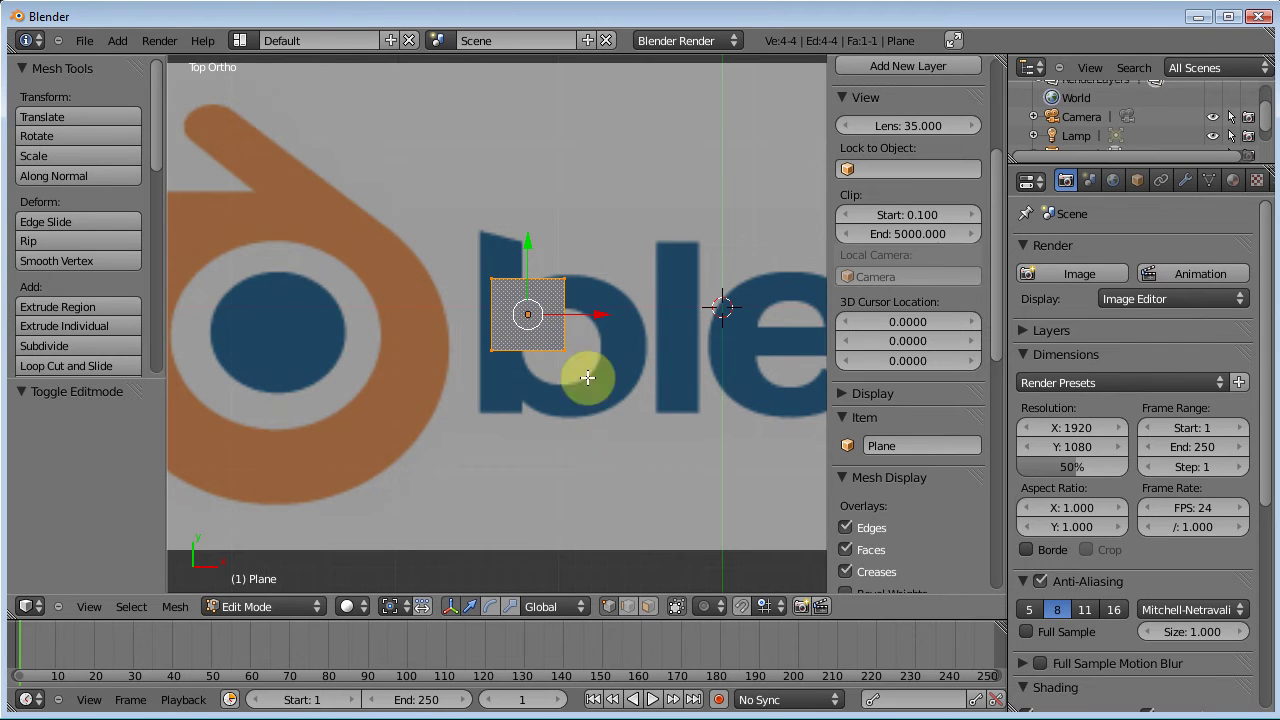
Zoom in and switch the viewport shading to Wireframe so the plane is see-through
{"action": "scroll", "coordinate": [525, 316], "scroll_direction": "up", "scroll_amount": 5}
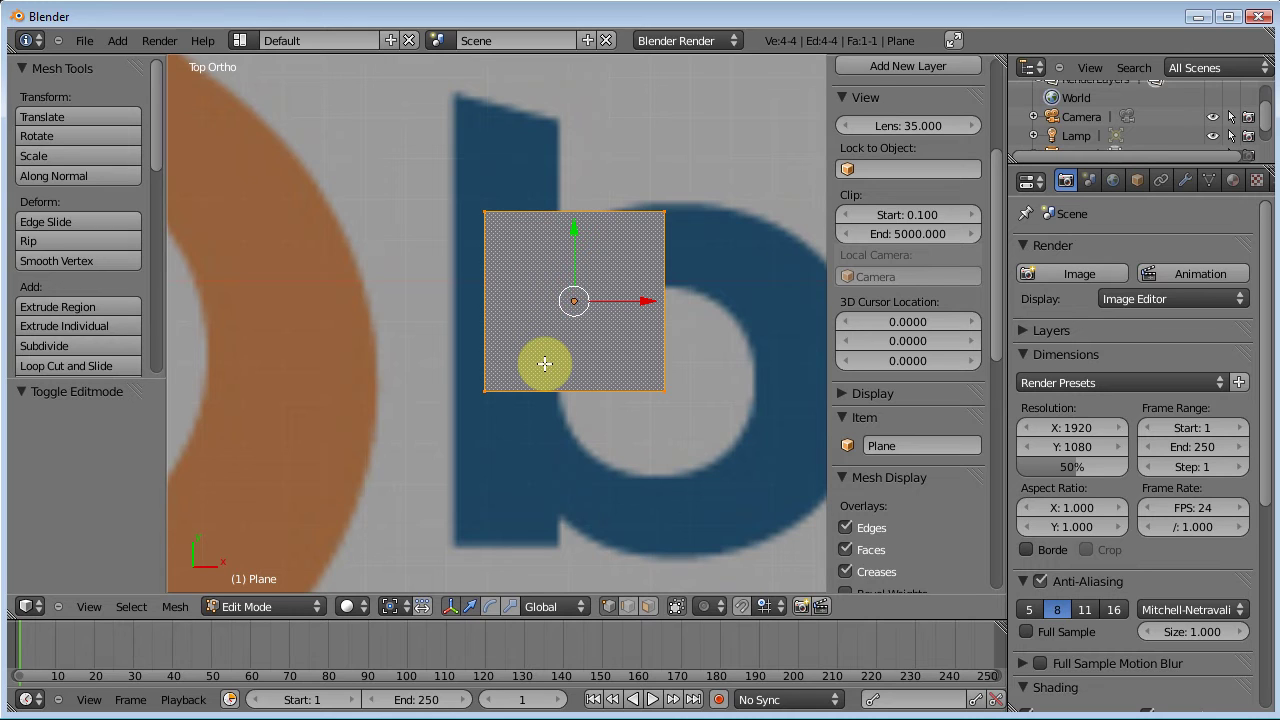
{"action": "key", "text": "a"}
{"action": "key", "text": "a"}
{"action": "key", "text": "a"}
{"action": "key", "text": "a"}
{"action": "key", "text": "a"}
{"action": "key", "text": "a"}
{"action": "key", "text": "a"}
{"action": "key", "text": "a"}
{"action": "key", "text": "z"}
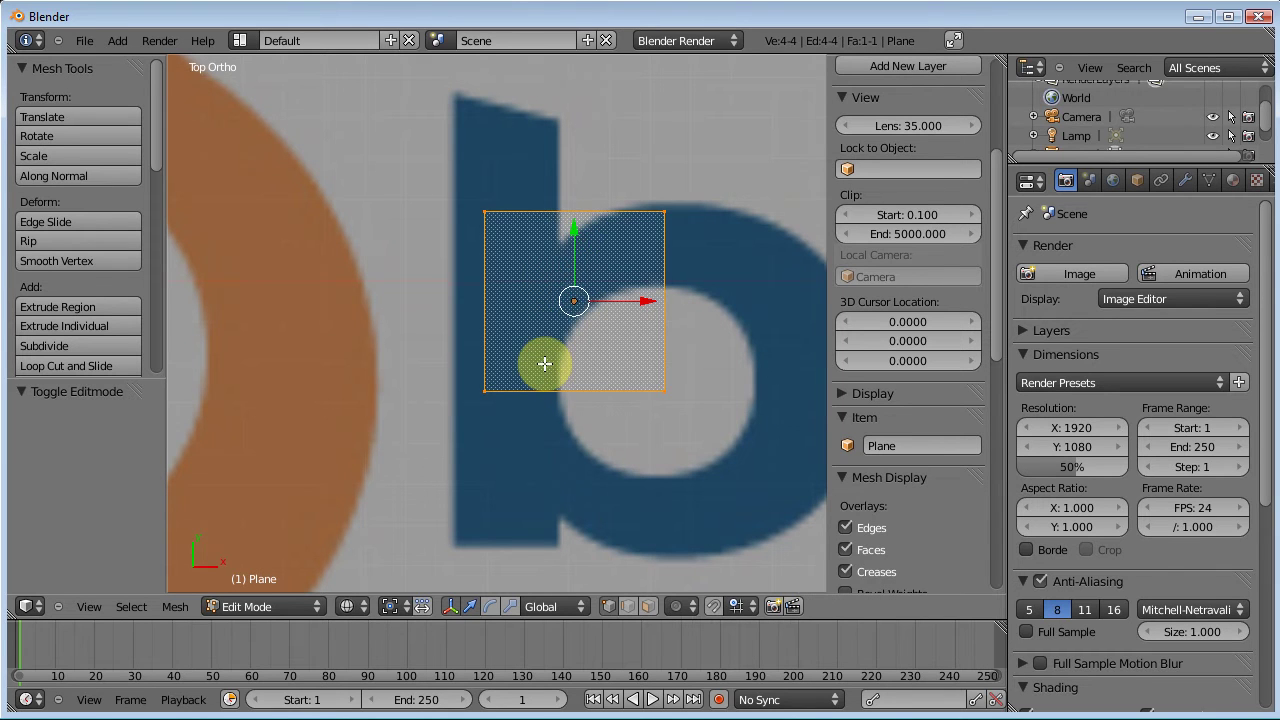
{"action": "left_click", "coordinate": [355, 610]}
{"action": "left_click", "coordinate": [357, 543]}
{"action": "left_click", "coordinate": [357, 606]}
{"action": "left_click", "coordinate": [357, 565]}
{"action": "left_click", "coordinate": [357, 606]}
{"action": "left_click", "coordinate": [349, 586]}
{"action": "left_click", "coordinate": [350, 607]}
{"action": "left_click", "coordinate": [370, 522]}
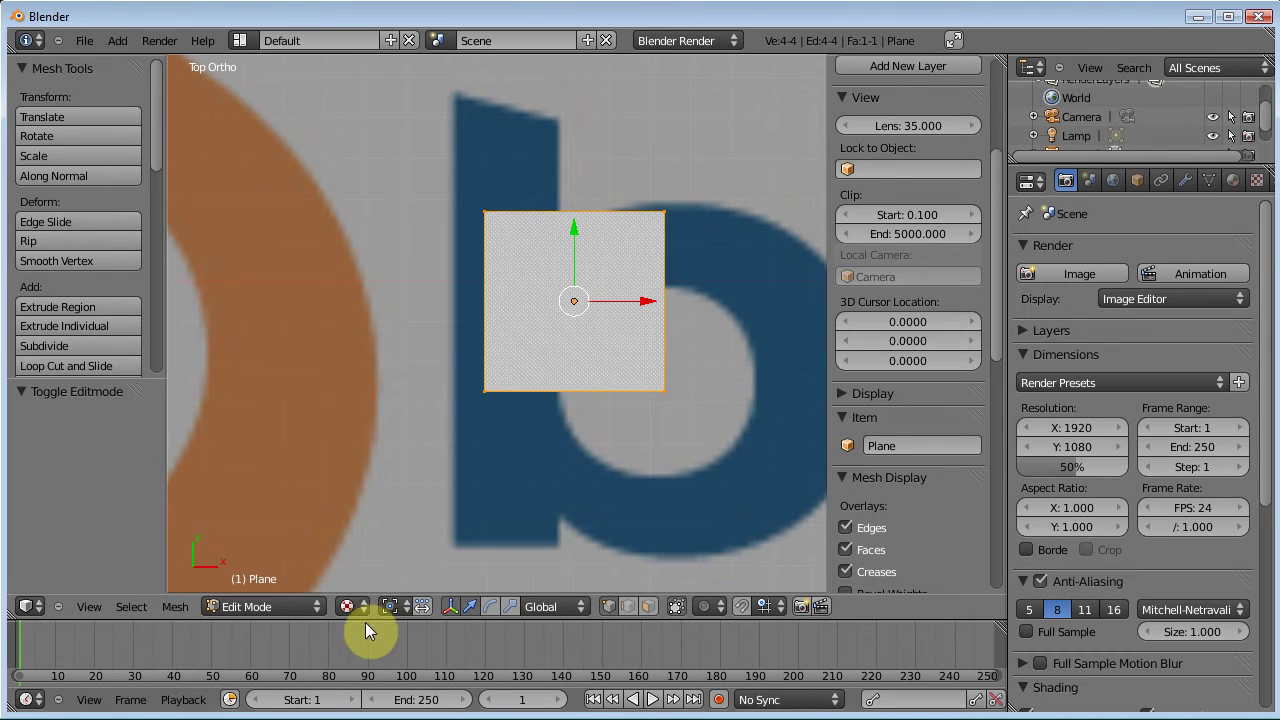
{"action": "left_click", "coordinate": [355, 607]}
{"action": "left_click", "coordinate": [370, 567]}
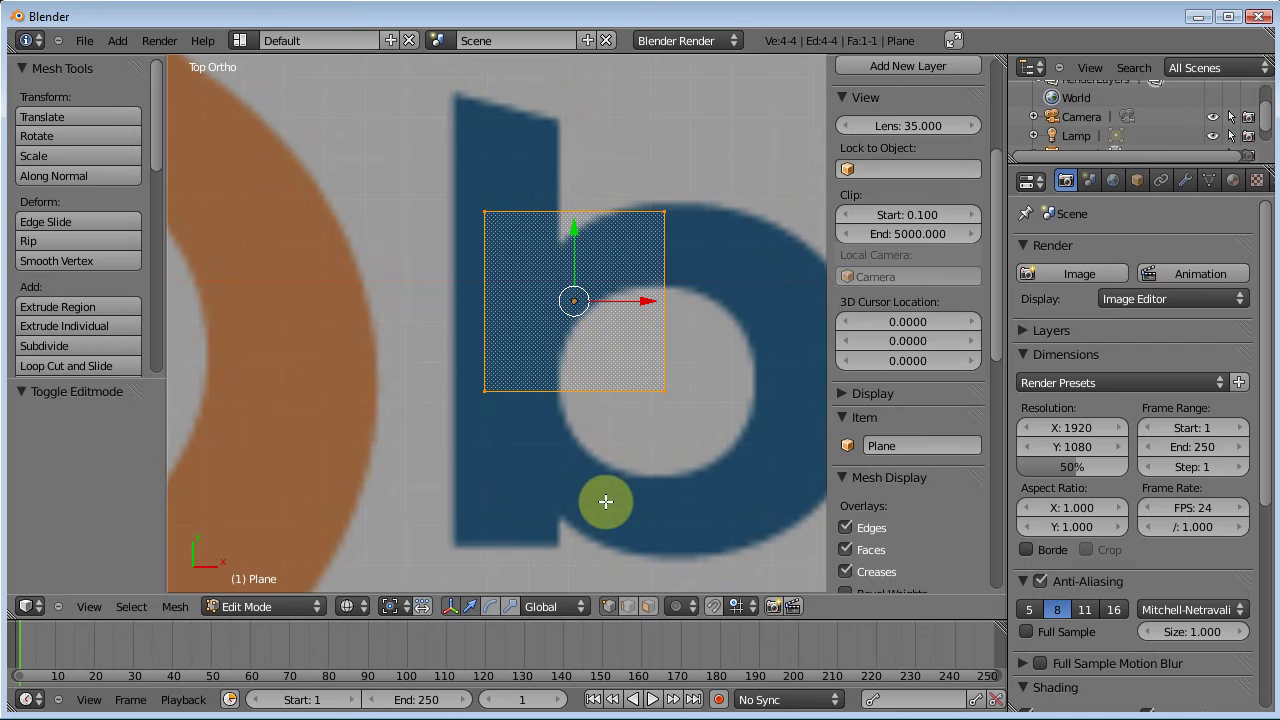
Scale the plane to 0.694 and move it to the base of the b's stem
{"action": "key", "text": "s"}
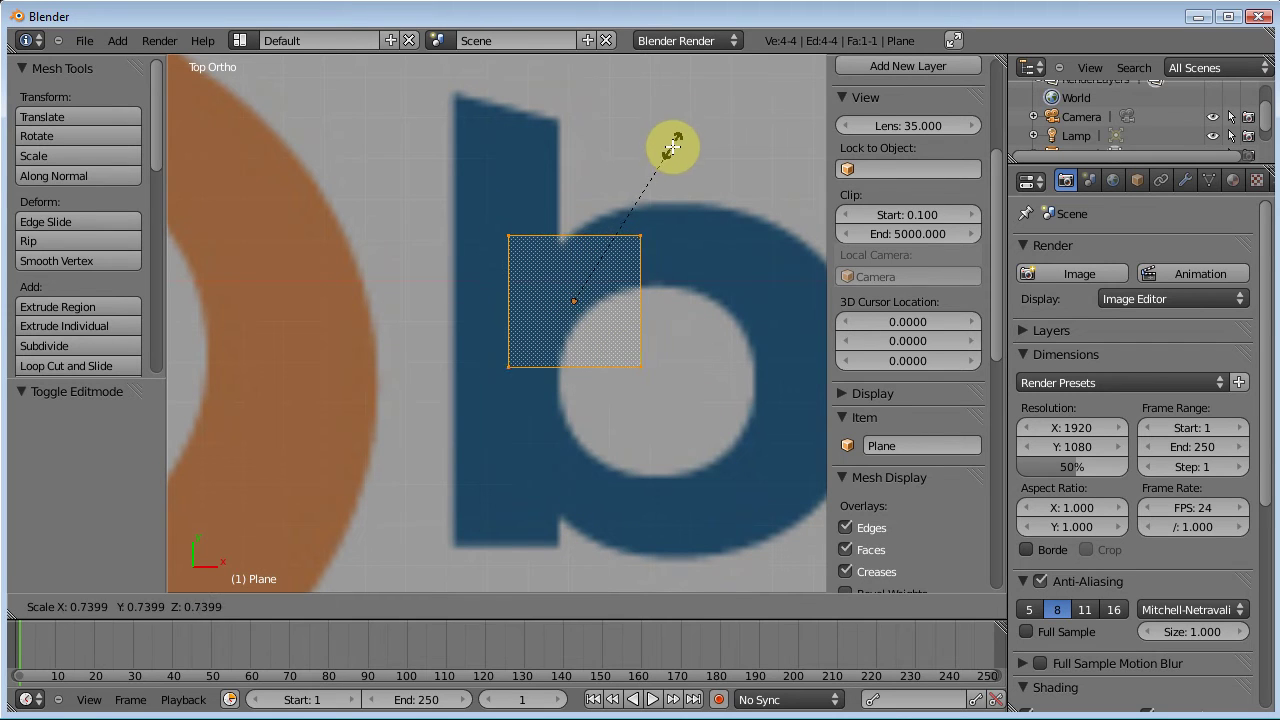
{"action": "left_click", "coordinate": [666, 158]}
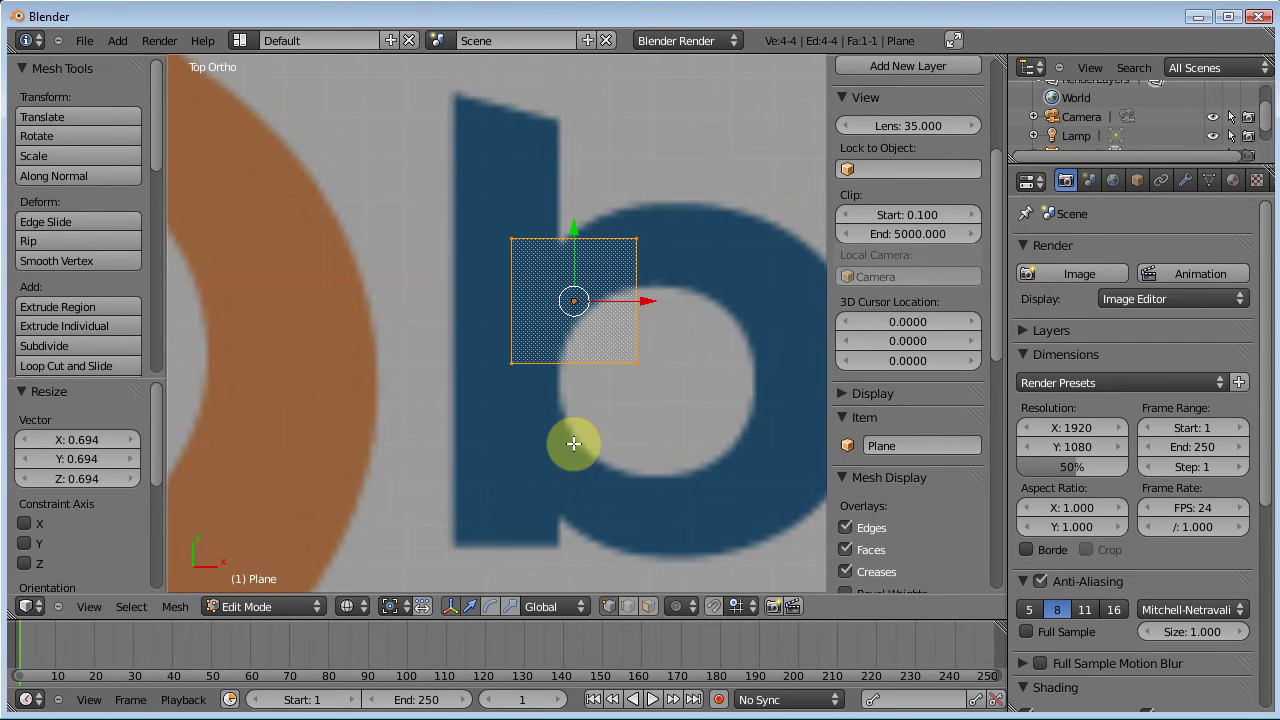
{"action": "key", "text": "g"}
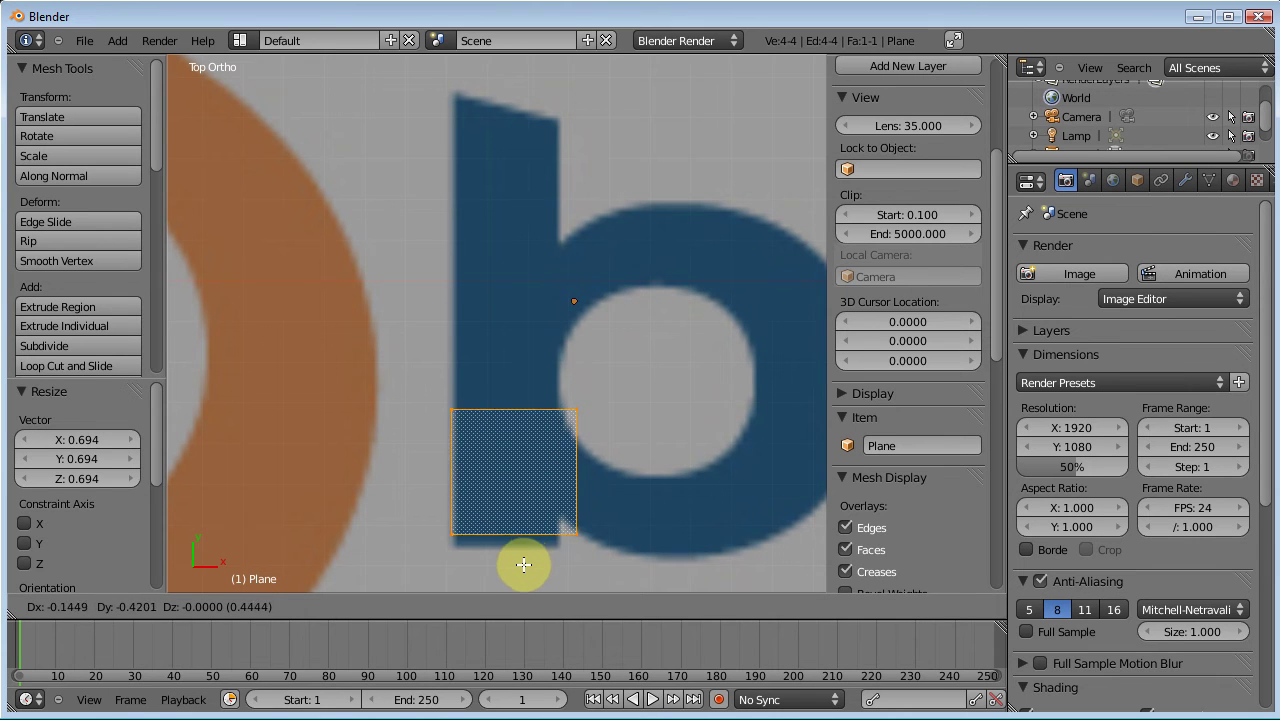
{"action": "left_click", "coordinate": [516, 574]}
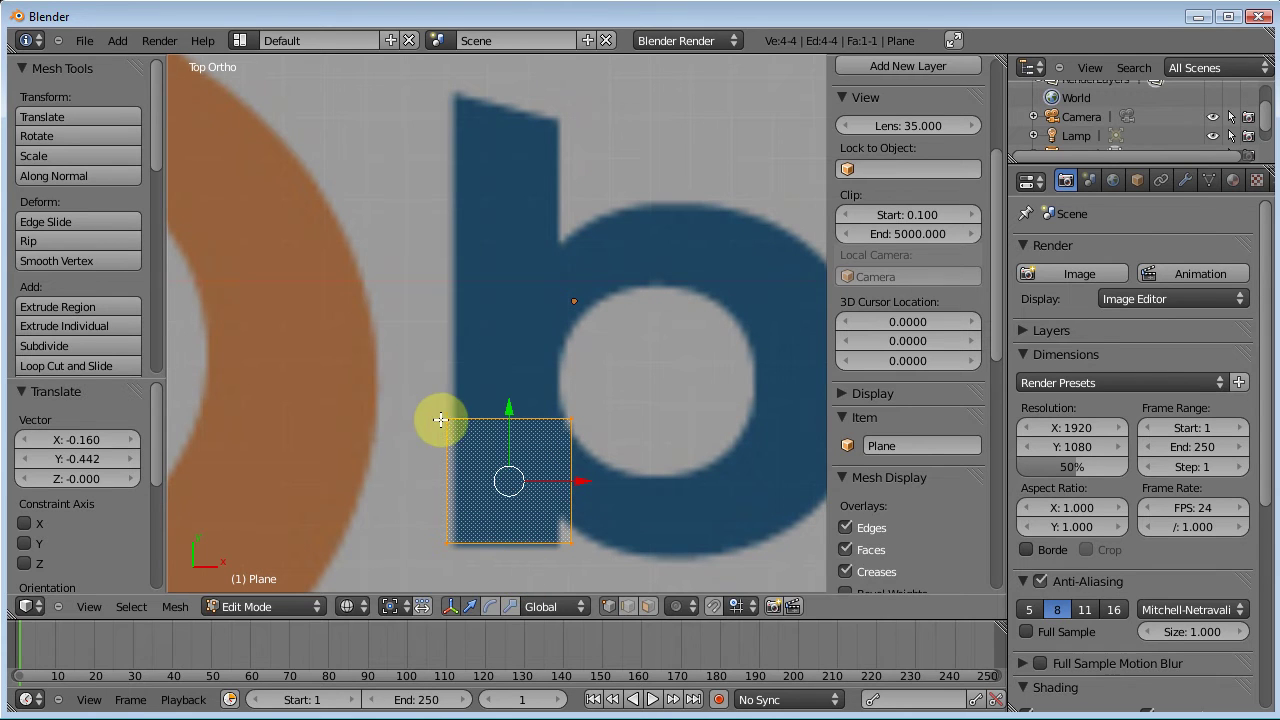
{"action": "key", "text": "a"}
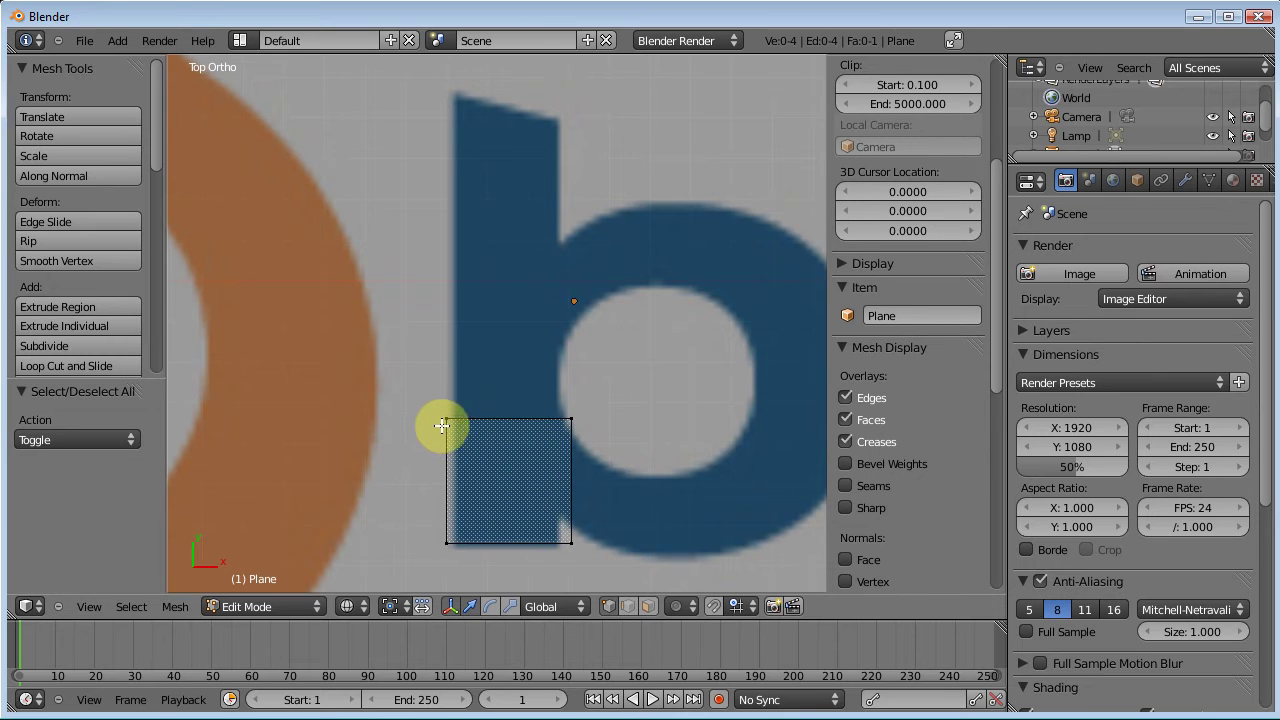
Select the plane's left-side vertices, then deselect all and start a box selection
{"action": "right_click", "coordinate": [447, 420]}
{"action": "right_click", "coordinate": [449, 545]}
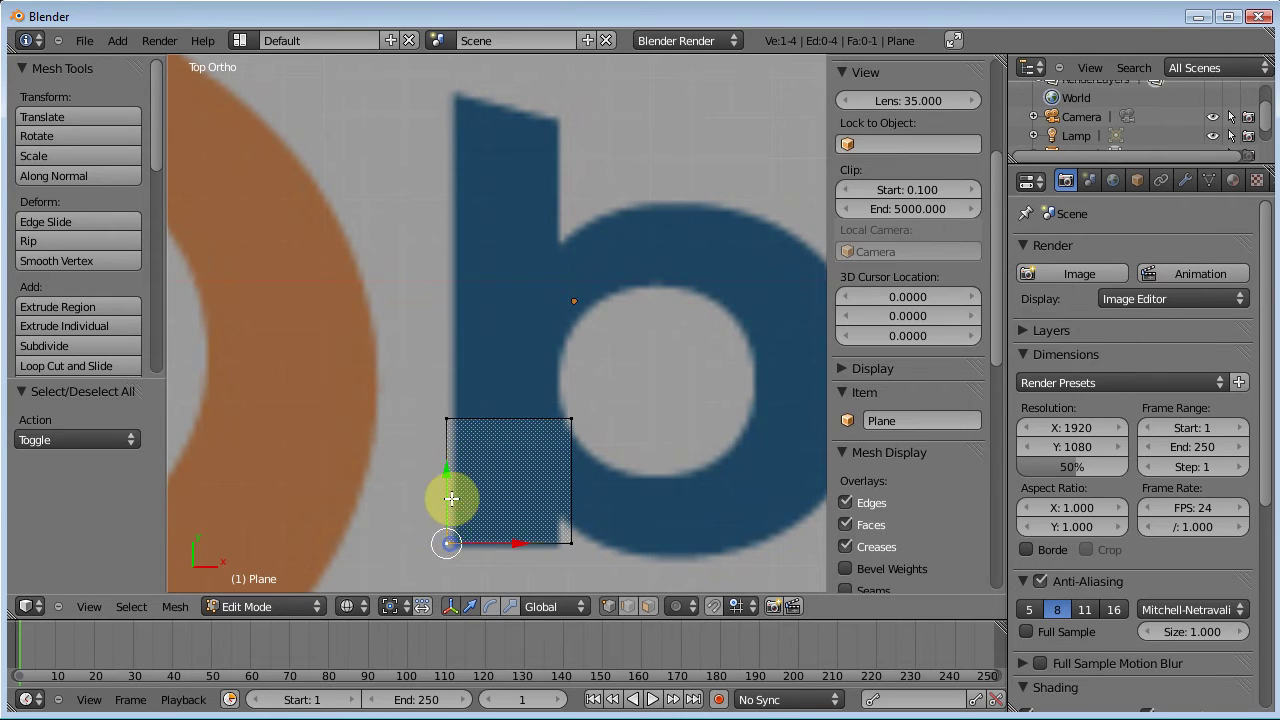
{"action": "right_click", "coordinate": [449, 421], "text": "shift"}
{"action": "key", "text": "a"}
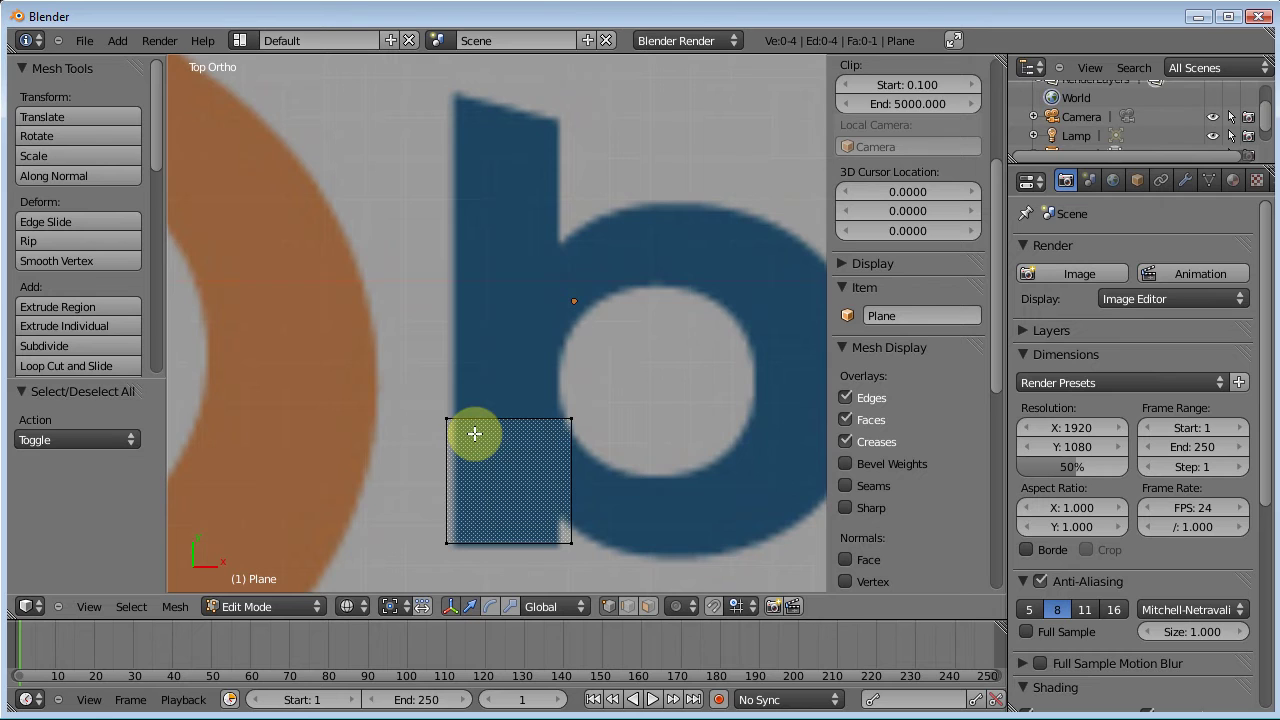
{"action": "key", "text": "b"}
{"action": "left_click_drag", "start_coordinate": [418, 386], "coordinate": [497, 573]}
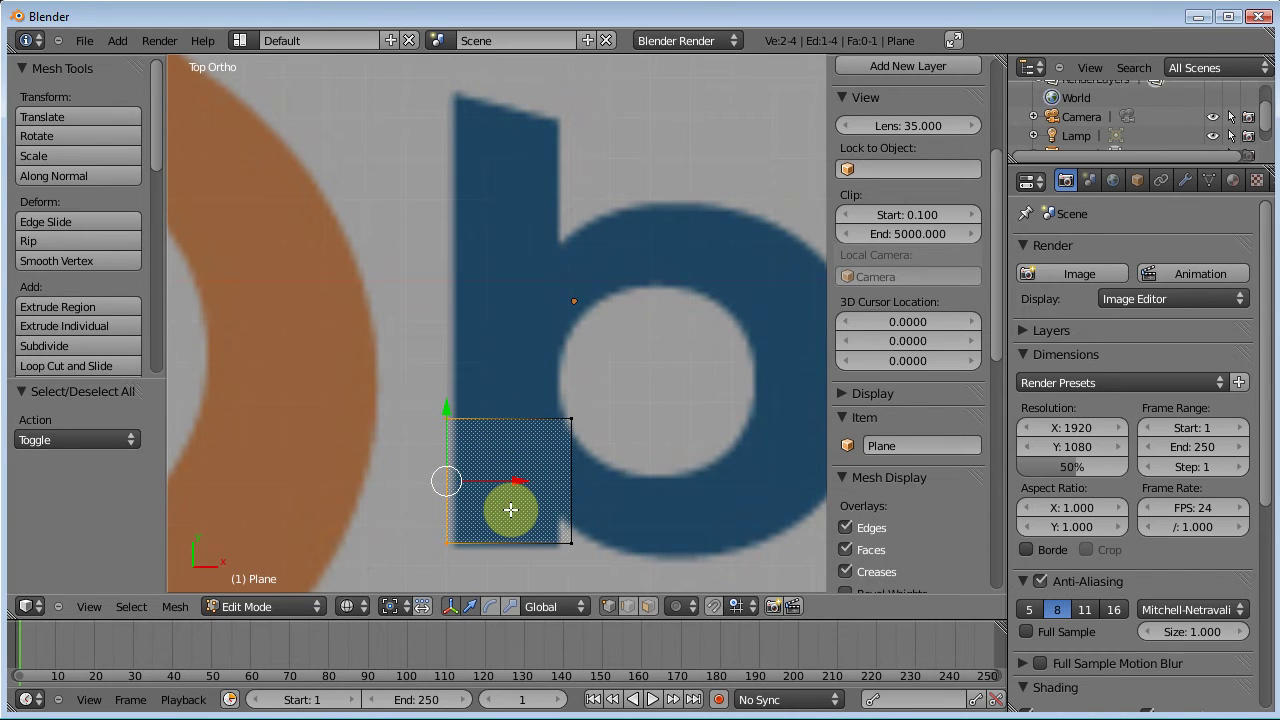
{"action": "key", "text": "a"}
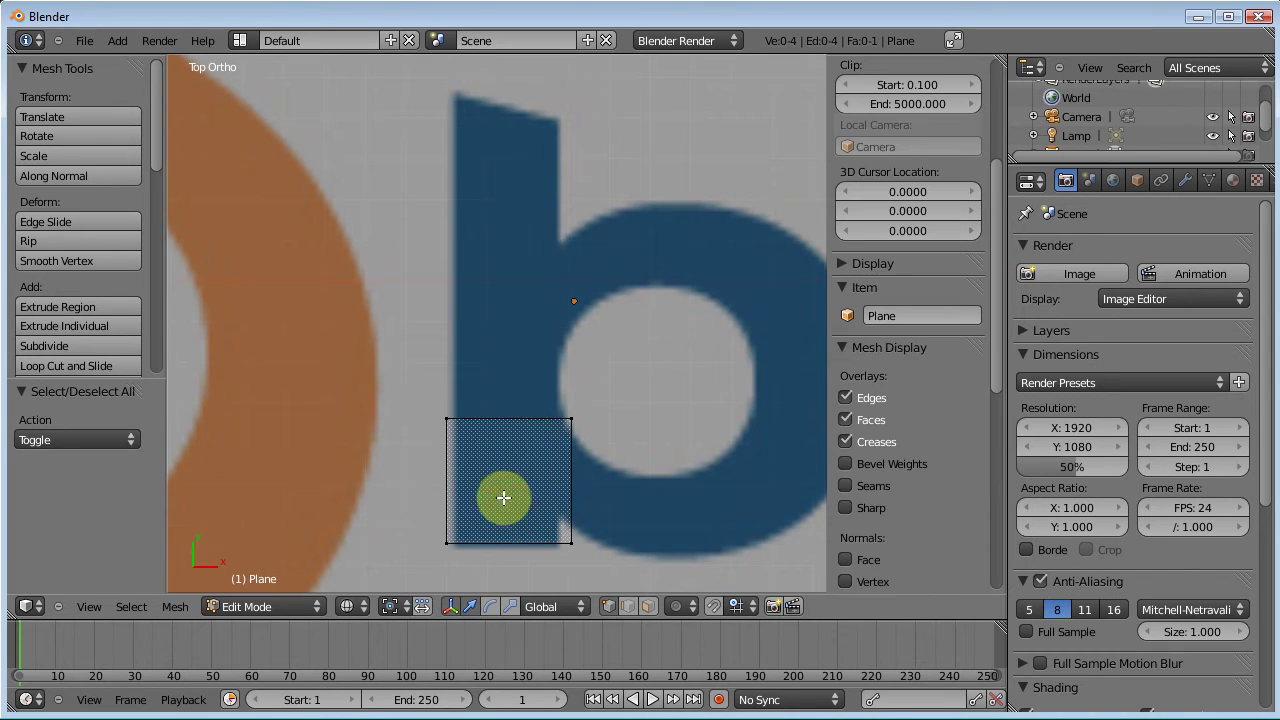
{"action": "right_click", "coordinate": [471, 412]}
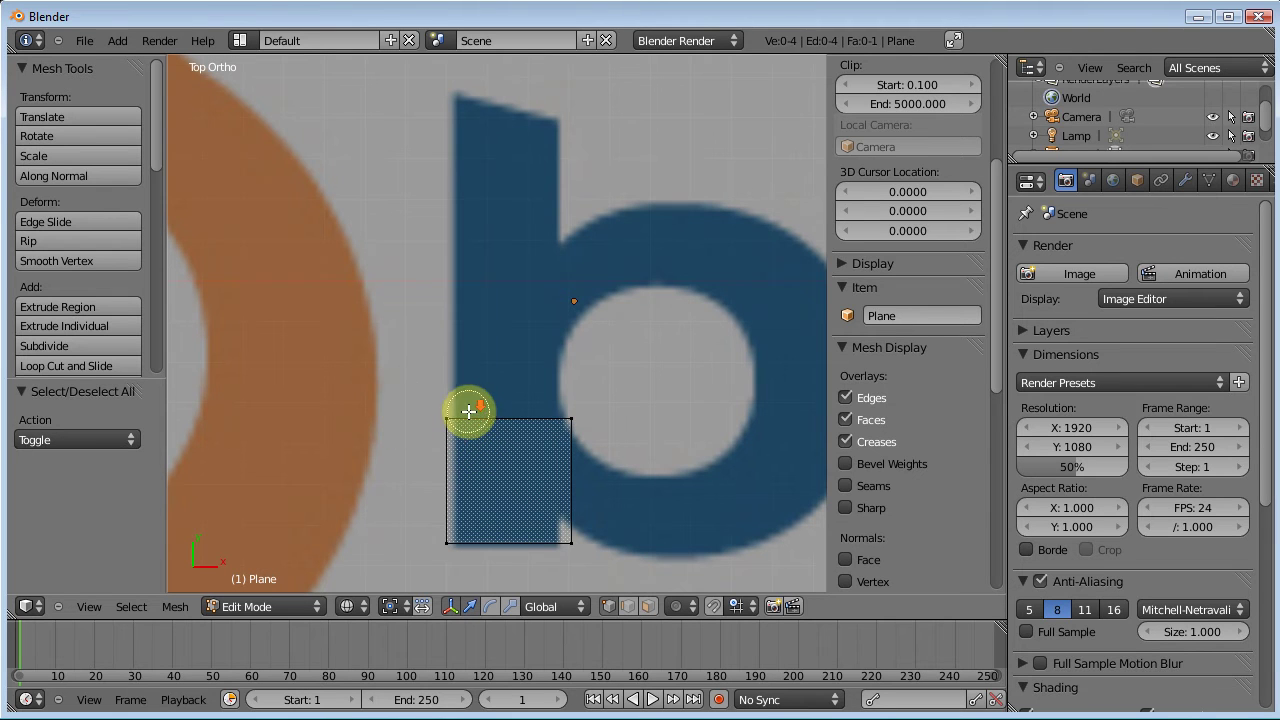
{"action": "key", "text": "c"}
{"action": "scroll", "coordinate": [467, 418], "scroll_direction": "down", "scroll_amount": 10}
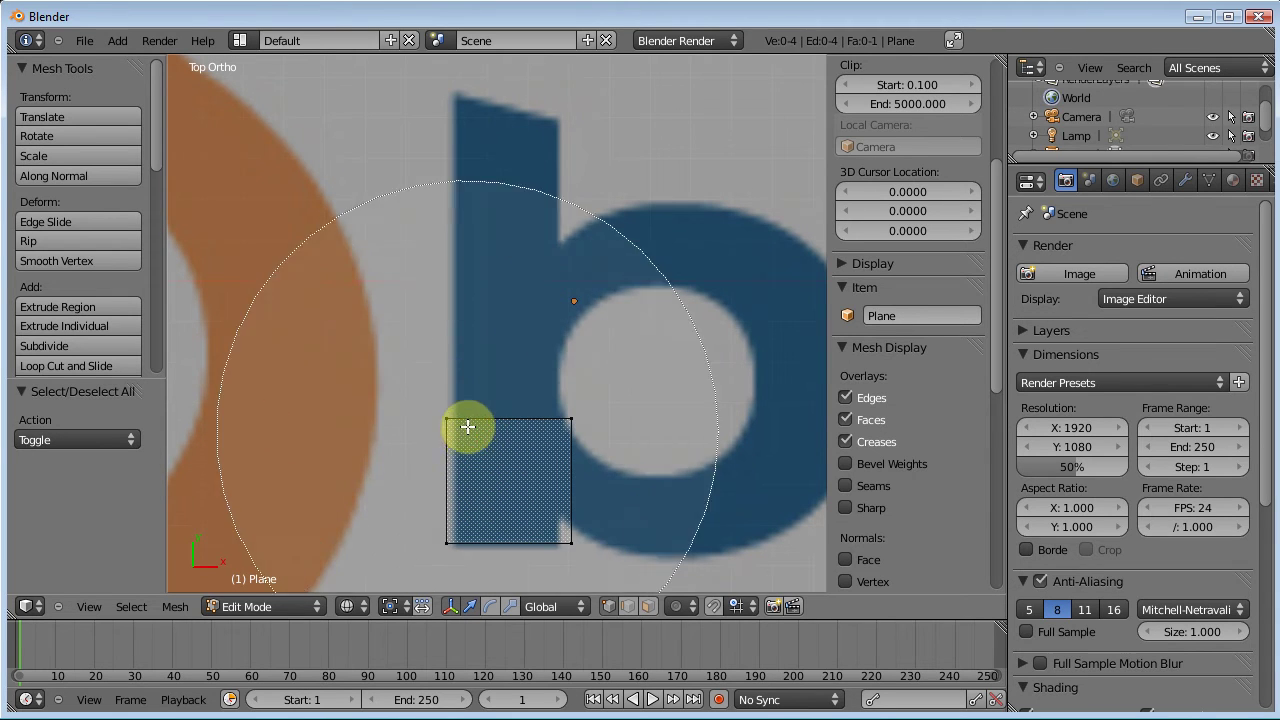
{"action": "scroll", "coordinate": [467, 424], "scroll_direction": "up", "scroll_amount": 10}
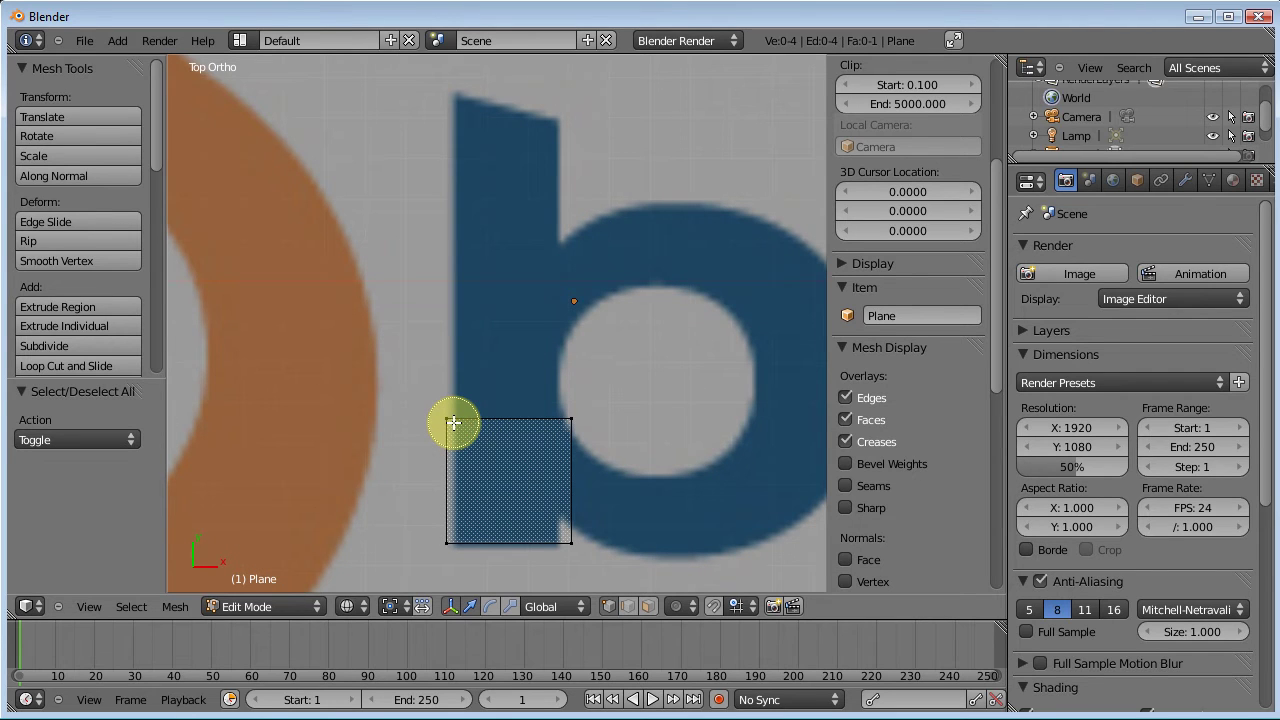
{"action": "left_click_drag", "start_coordinate": [441, 414], "coordinate": [449, 543]}
{"action": "left_click", "coordinate": [590, 421]}
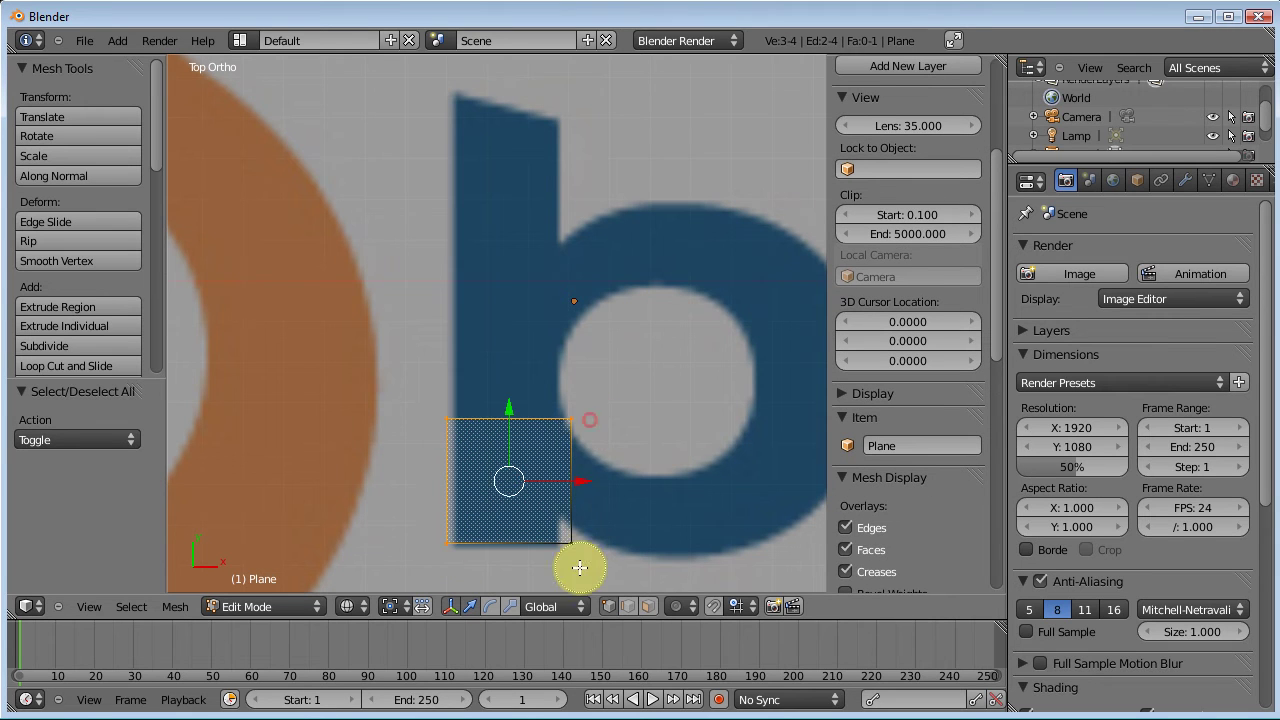
{"action": "left_click", "coordinate": [574, 554]}
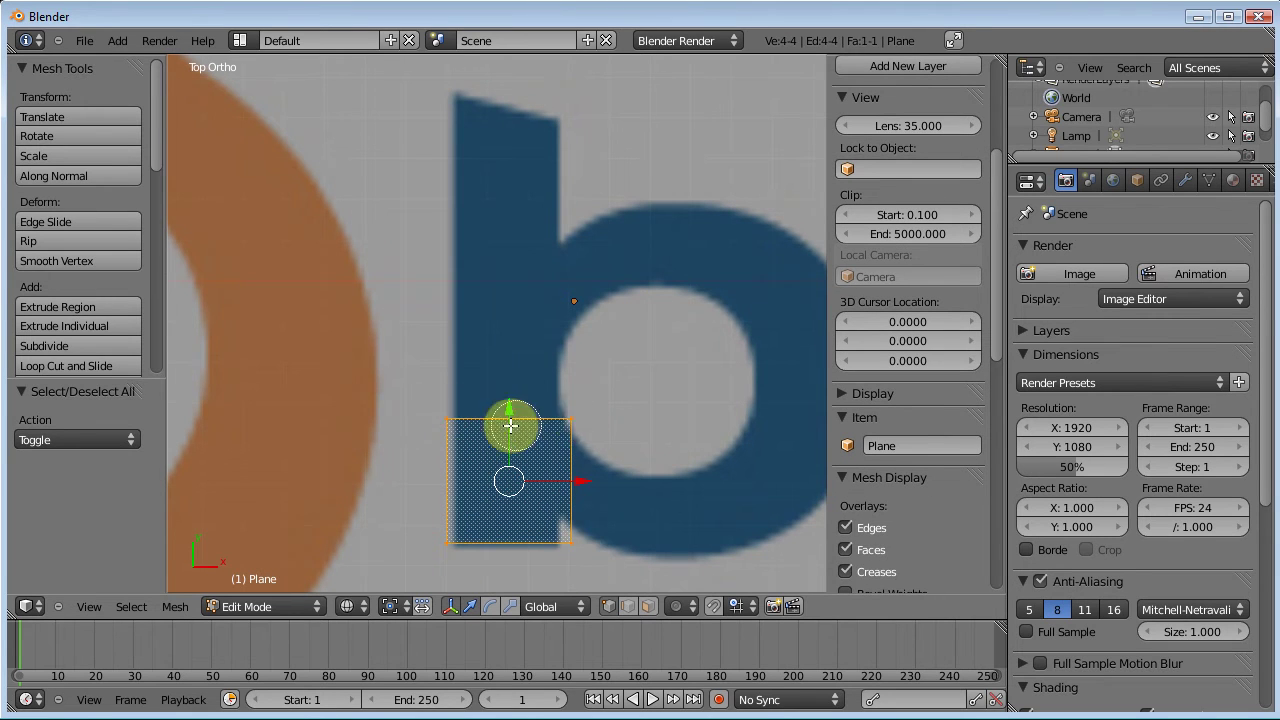
{"action": "mouse_move", "coordinate": [480, 422]}
{"action": "middle_mouse_down"}
{"action": "mouse_move", "coordinate": [449, 423]}
{"action": "mouse_move", "coordinate": [434, 503]}
{"action": "mouse_move", "coordinate": [463, 551]}
{"action": "middle_mouse_up"}
{"action": "mouse_move", "coordinate": [557, 549]}
{"action": "middle_mouse_down"}
{"action": "mouse_move", "coordinate": [571, 471]}
{"action": "mouse_move", "coordinate": [563, 414]}
{"action": "middle_mouse_up"}
{"action": "left_click", "coordinate": [446, 419]}
{"action": "mouse_move", "coordinate": [470, 395]}
{"action": "middle_mouse_down"}
{"action": "mouse_move", "coordinate": [491, 374]}
{"action": "mouse_move", "coordinate": [492, 341]}
{"action": "mouse_move", "coordinate": [471, 404]}
{"action": "middle_mouse_up"}
Box-select the plane's left and right edges and slide them in to match the stem width
{"action": "key", "text": "b"}
{"action": "left_click_drag", "start_coordinate": [431, 400], "coordinate": [463, 588]}
{"action": "left_click_drag", "start_coordinate": [497, 486], "coordinate": [504, 488]}
{"action": "key", "text": "a"}
{"action": "key", "text": "b"}
{"action": "left_click_drag", "start_coordinate": [558, 382], "coordinate": [640, 591]}
{"action": "left_click_drag", "start_coordinate": [643, 486], "coordinate": [627, 487]}
Box-select the top edge and lower it to make a thin strip at the stem's base
{"action": "key", "text": "a"}
{"action": "key", "text": "b"}
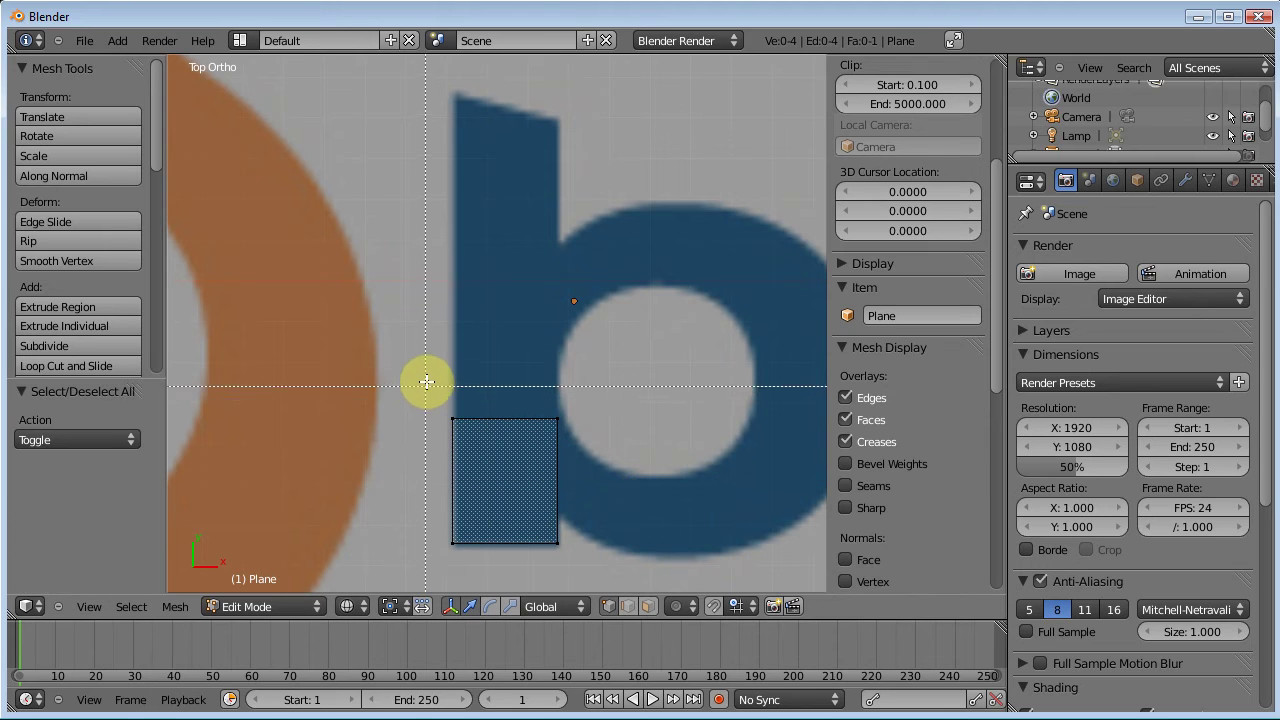
{"action": "left_click_drag", "start_coordinate": [423, 374], "coordinate": [663, 451]}
{"action": "mouse_move", "coordinate": [503, 352]}
{"action": "left_mouse_down"}
{"action": "mouse_move", "coordinate": [509, 448]}
{"action": "mouse_move", "coordinate": [510, 341]}
{"action": "left_mouse_up"}
Extrude the top edge four times to climb up the b's stem to its top
{"action": "key", "text": "e"}
{"action": "left_click", "coordinate": [511, 340]}
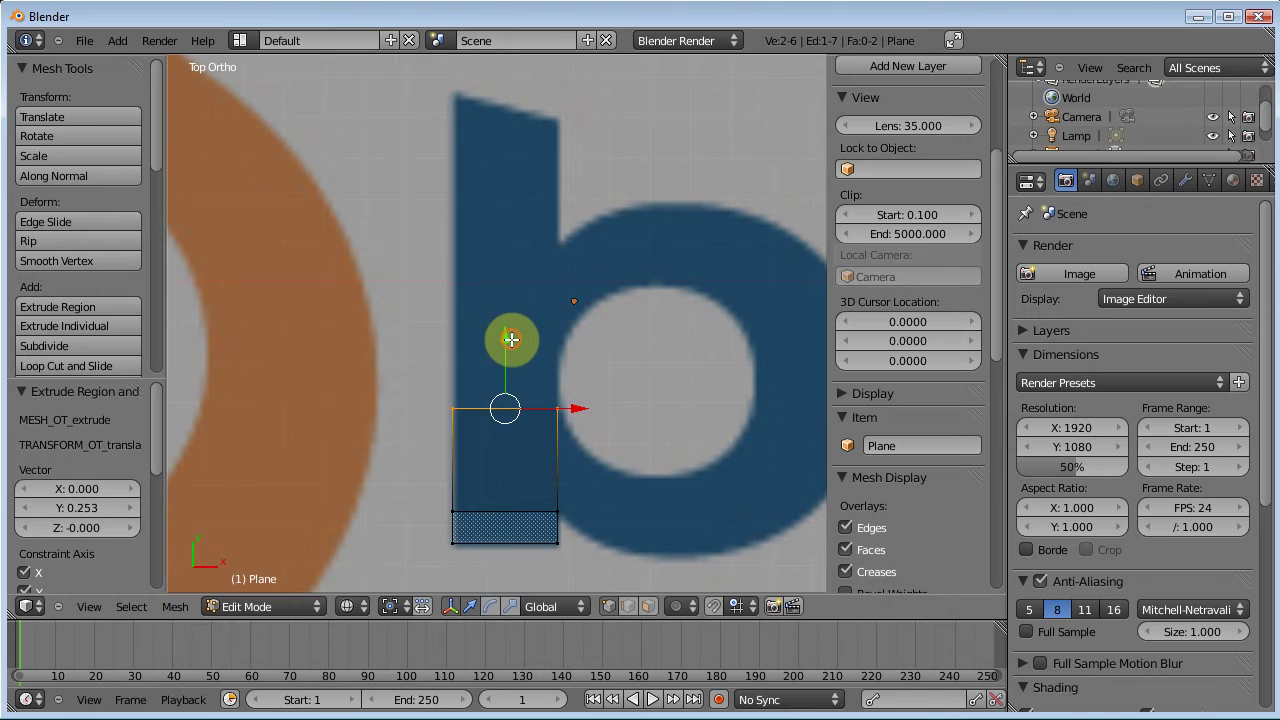
{"action": "key", "text": "e"}
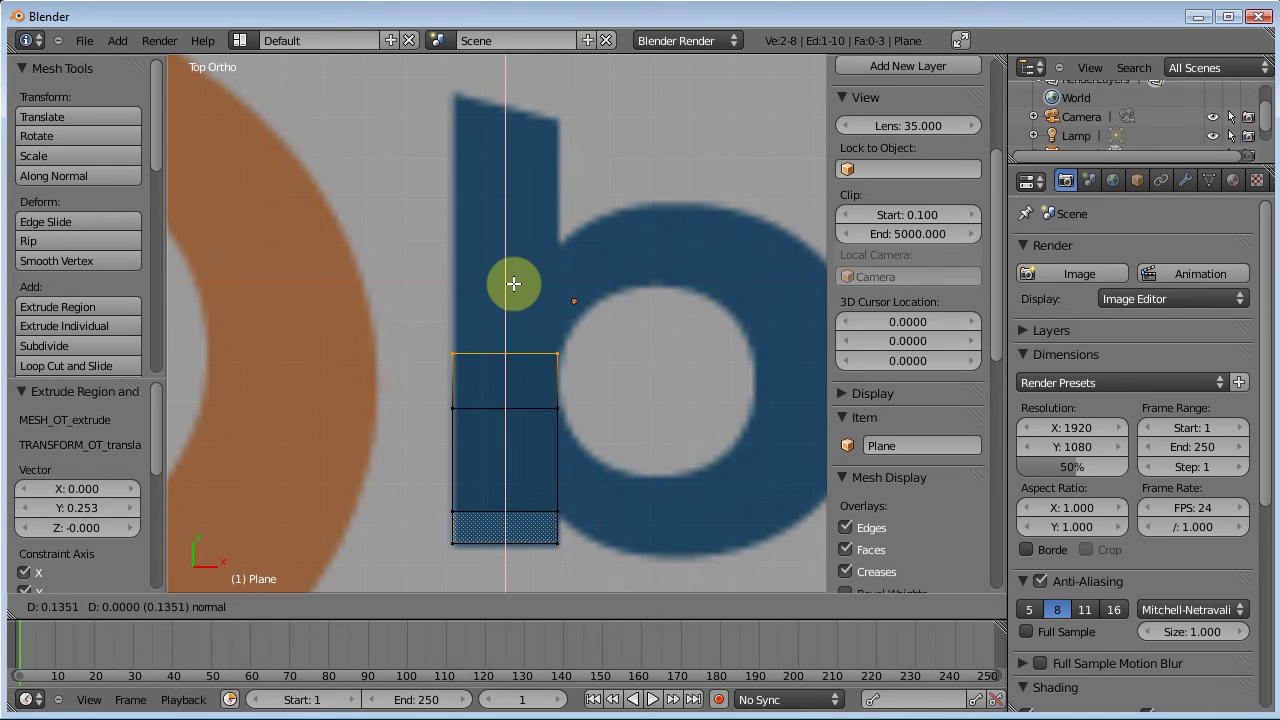
{"action": "left_click", "coordinate": [513, 276]}
{"action": "key", "text": "e"}
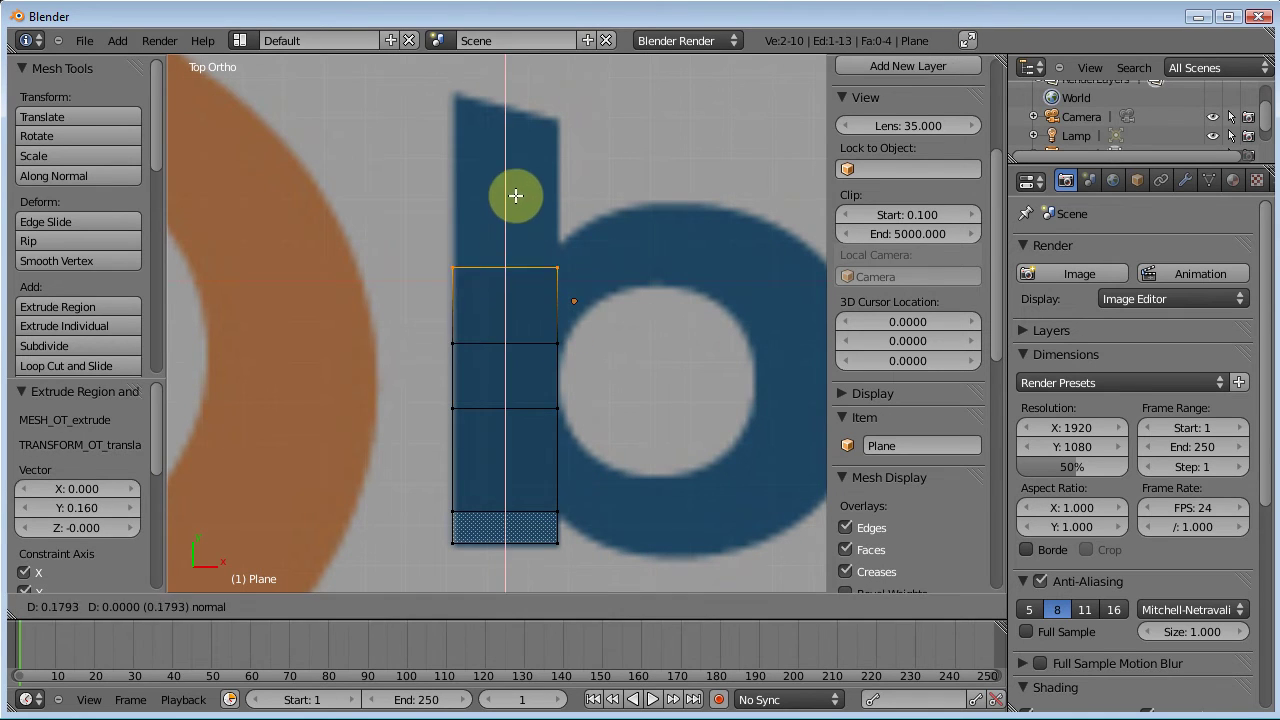
{"action": "left_click", "coordinate": [515, 179]}
{"action": "key", "text": "e"}
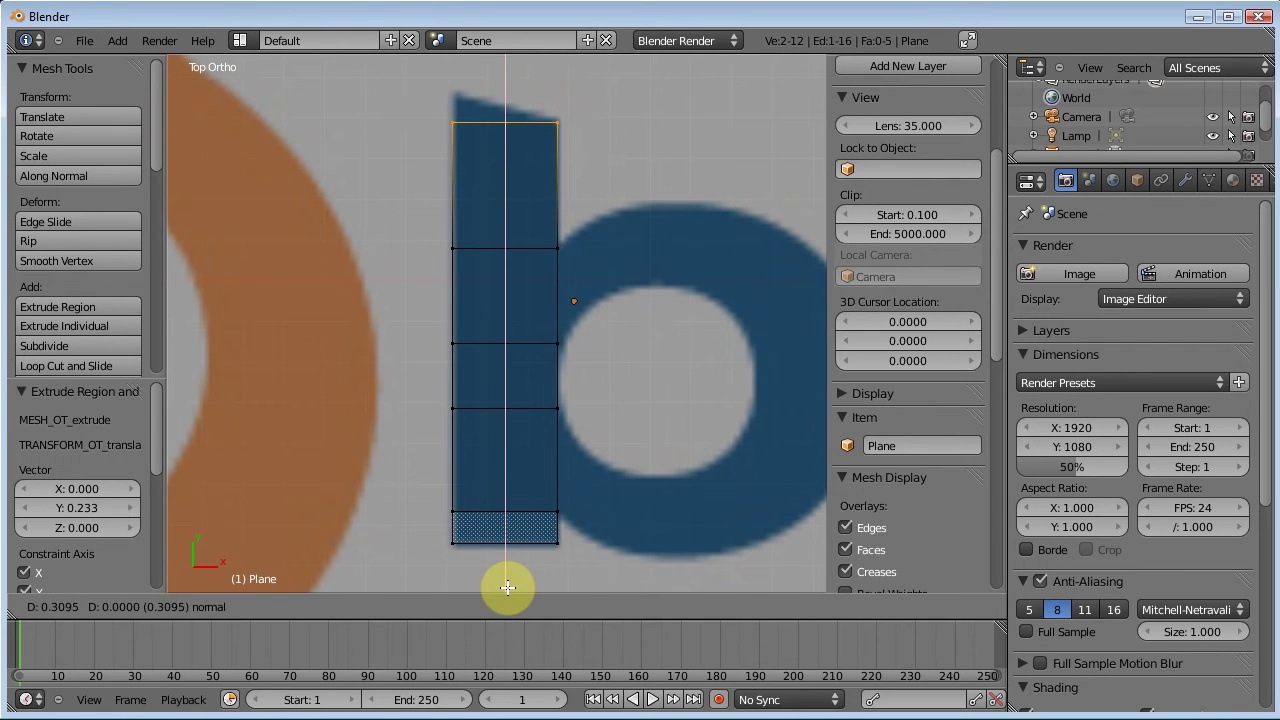
{"action": "left_click", "coordinate": [507, 587]}
Raise the top-left vertex 0.076 along Y to match the stem's slanted top
{"action": "right_click", "coordinate": [451, 118]}
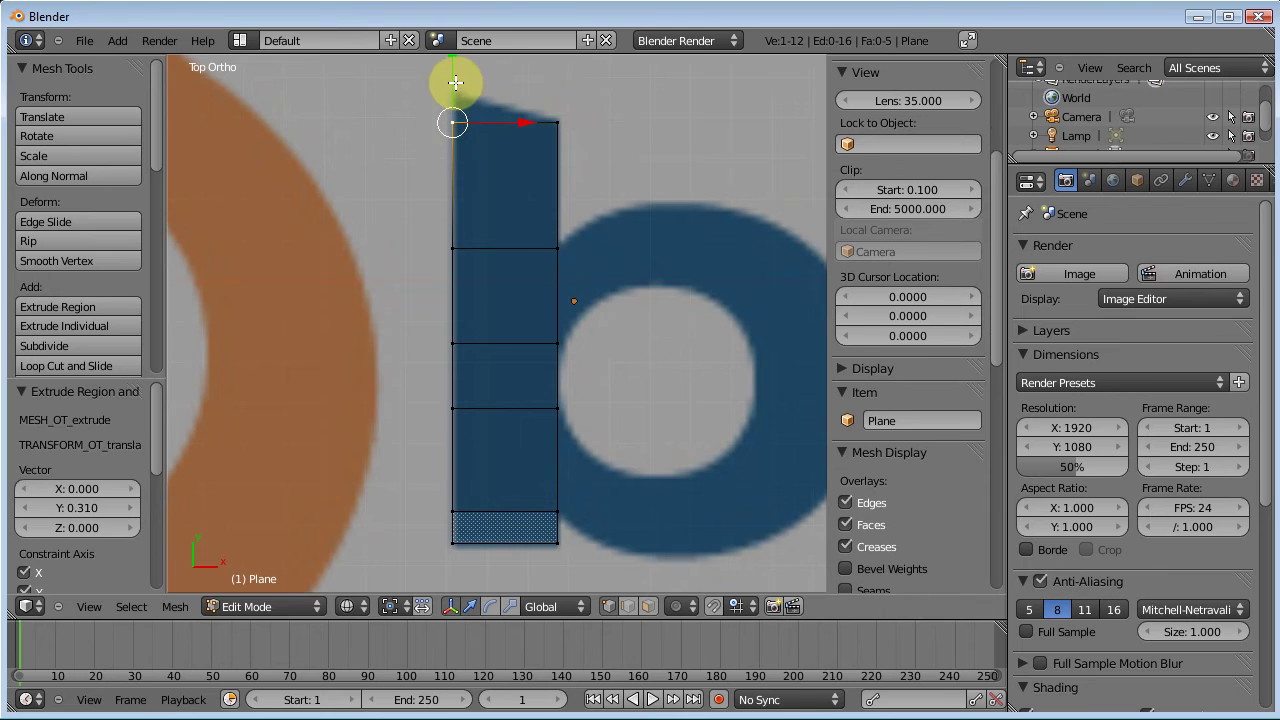
{"action": "key", "text": "g"}
{"action": "key", "text": "y"}
{"action": "left_click", "coordinate": [459, 585]}
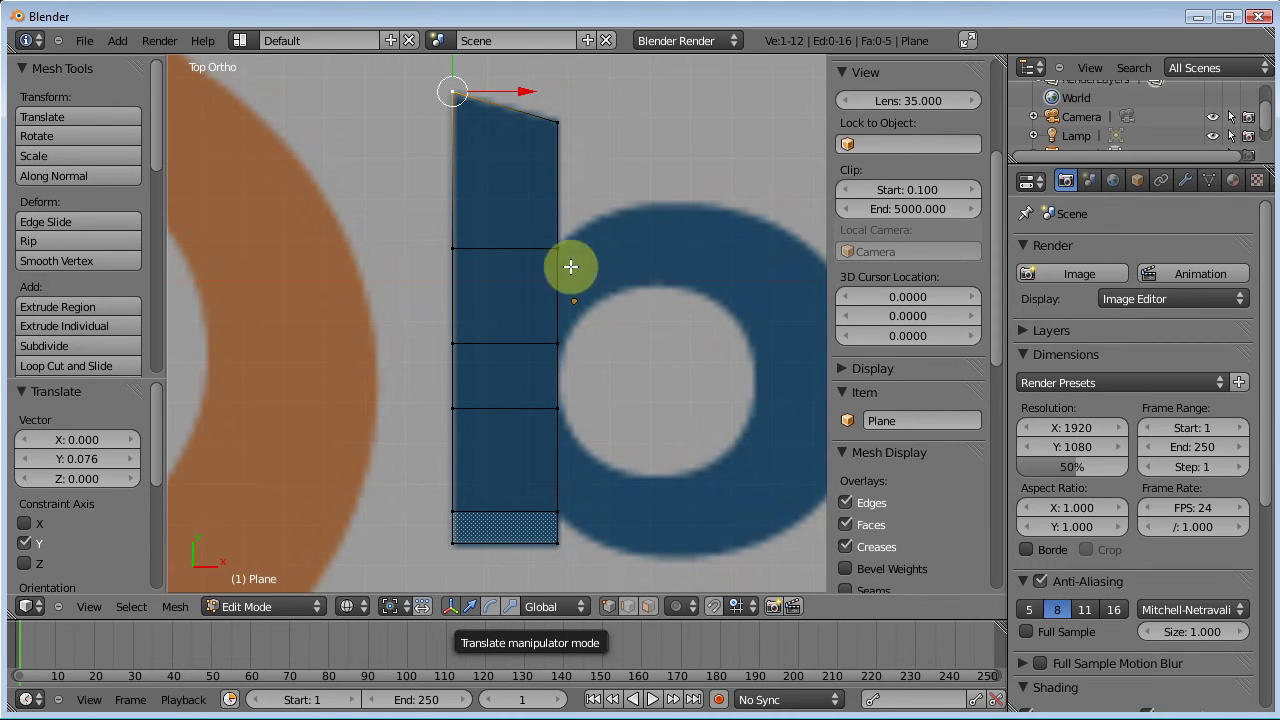
Select the stem's right edge and extrude it twice along X toward the bowl, adjusting each
{"action": "right_click", "coordinate": [558, 344]}
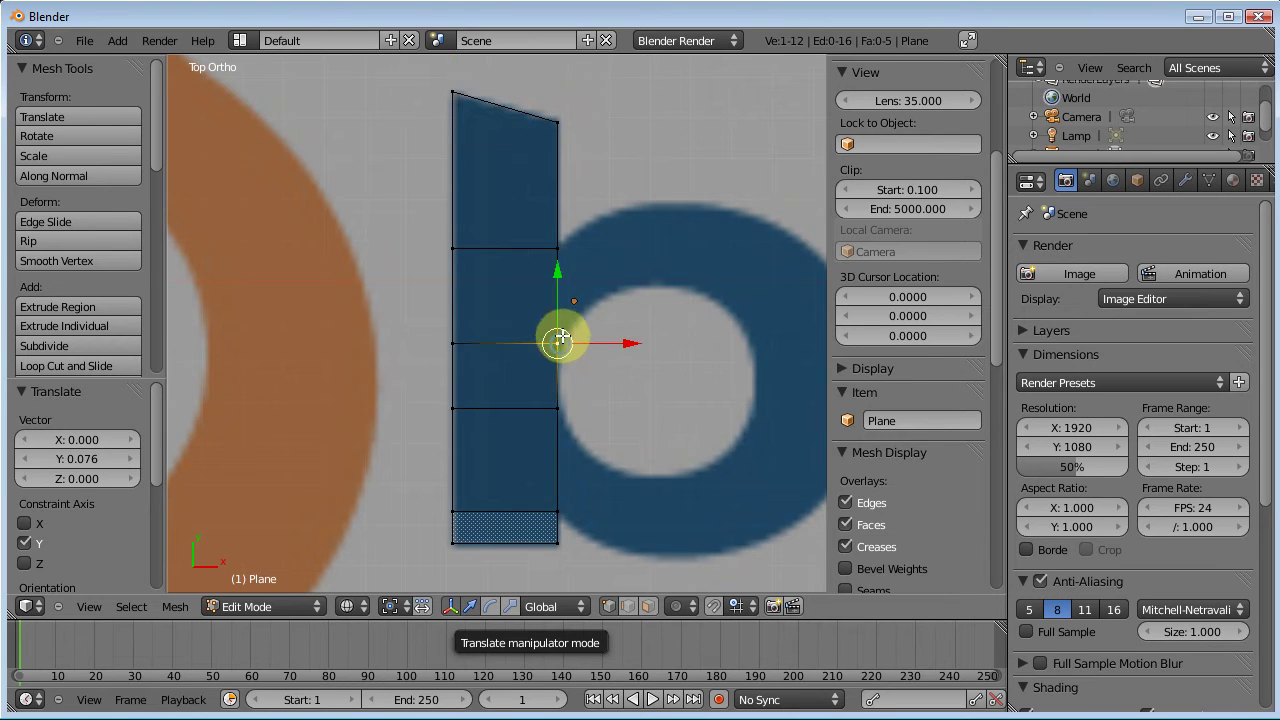
{"action": "right_click", "coordinate": [557, 246], "text": "shift"}
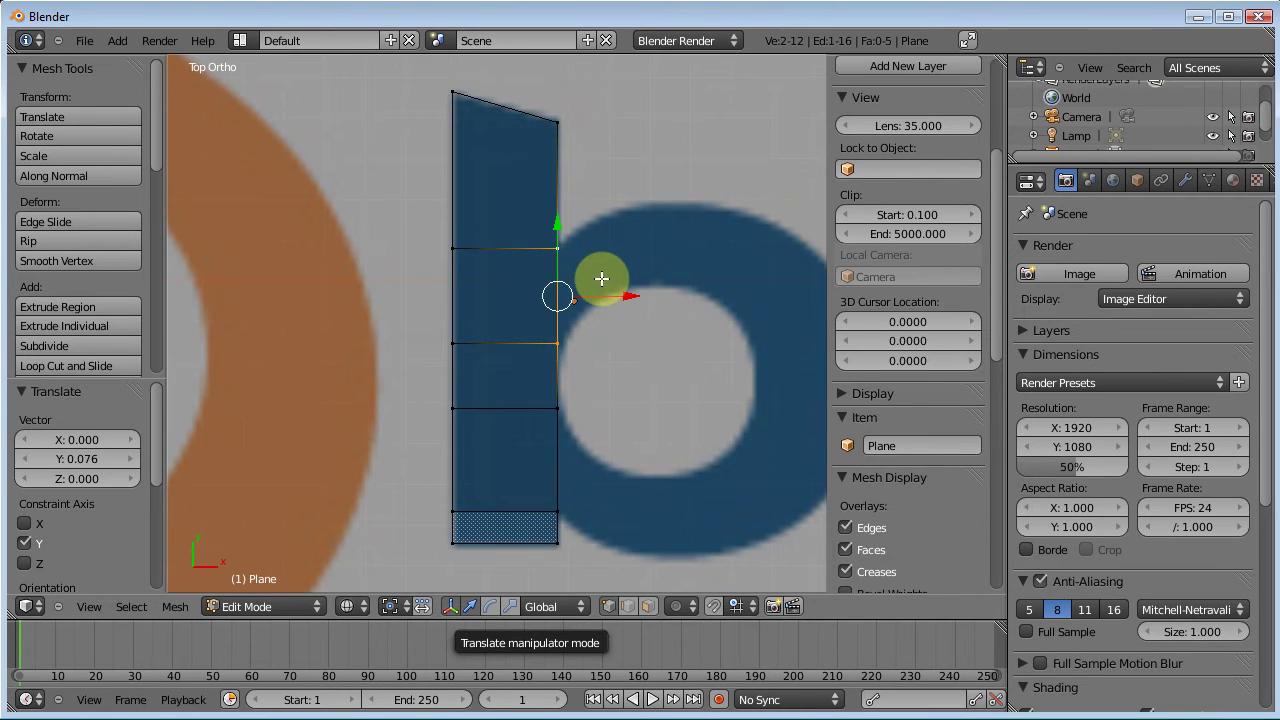
{"action": "key", "text": "e"}
{"action": "key", "text": "x"}
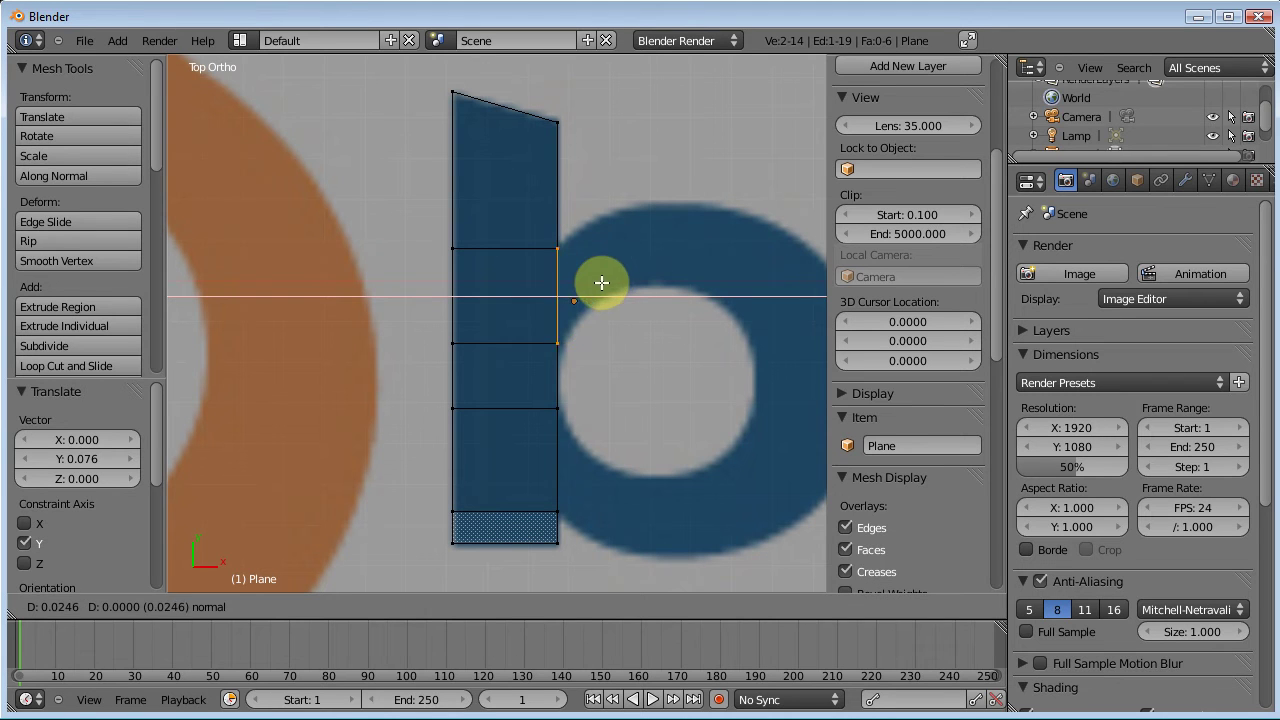
{"action": "left_click", "coordinate": [647, 289]}
{"action": "key", "text": "g"}
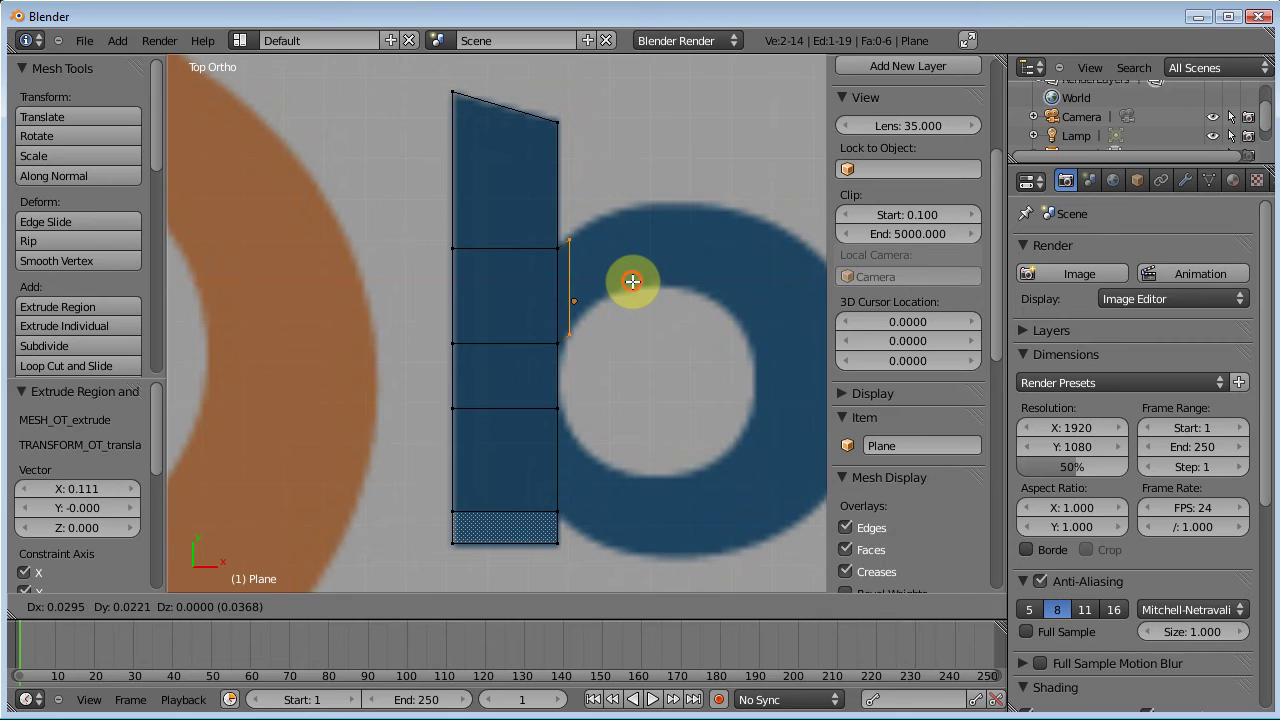
{"action": "left_click", "coordinate": [632, 281]}
{"action": "key", "text": "e"}
{"action": "key", "text": "x"}
{"action": "left_click", "coordinate": [636, 277]}
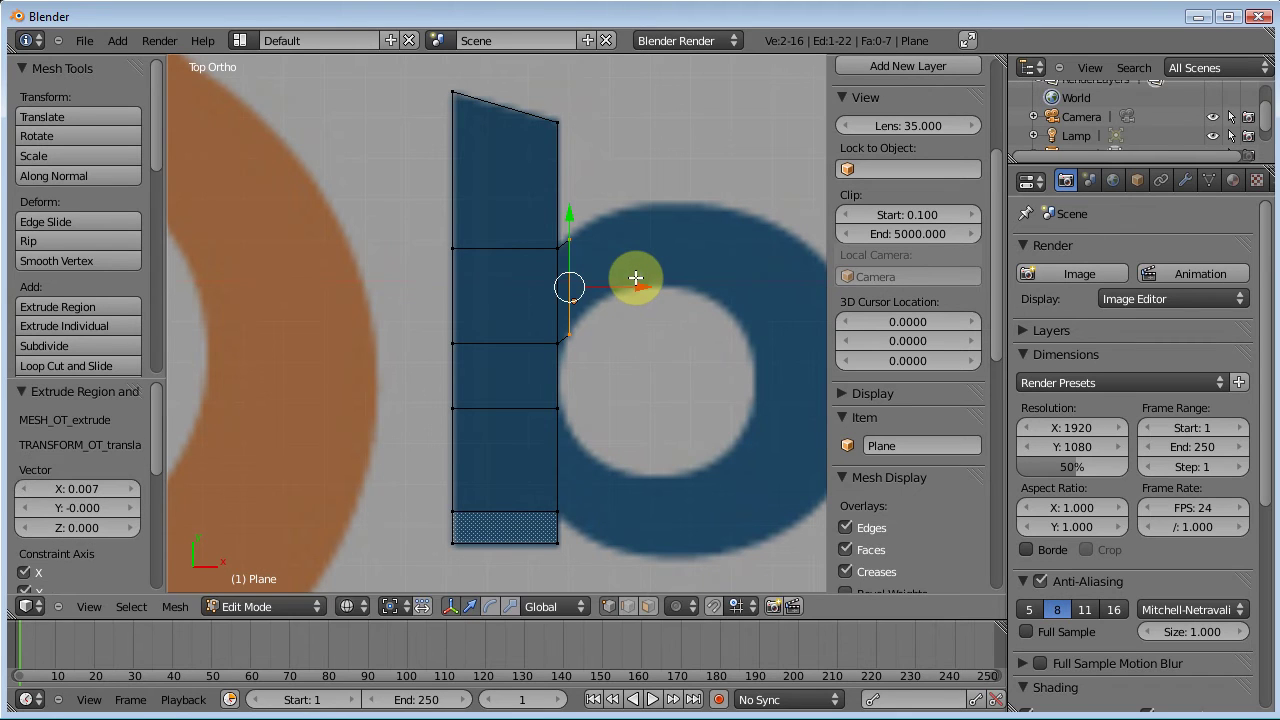
{"action": "key", "text": "g"}
{"action": "left_click", "coordinate": [654, 257]}
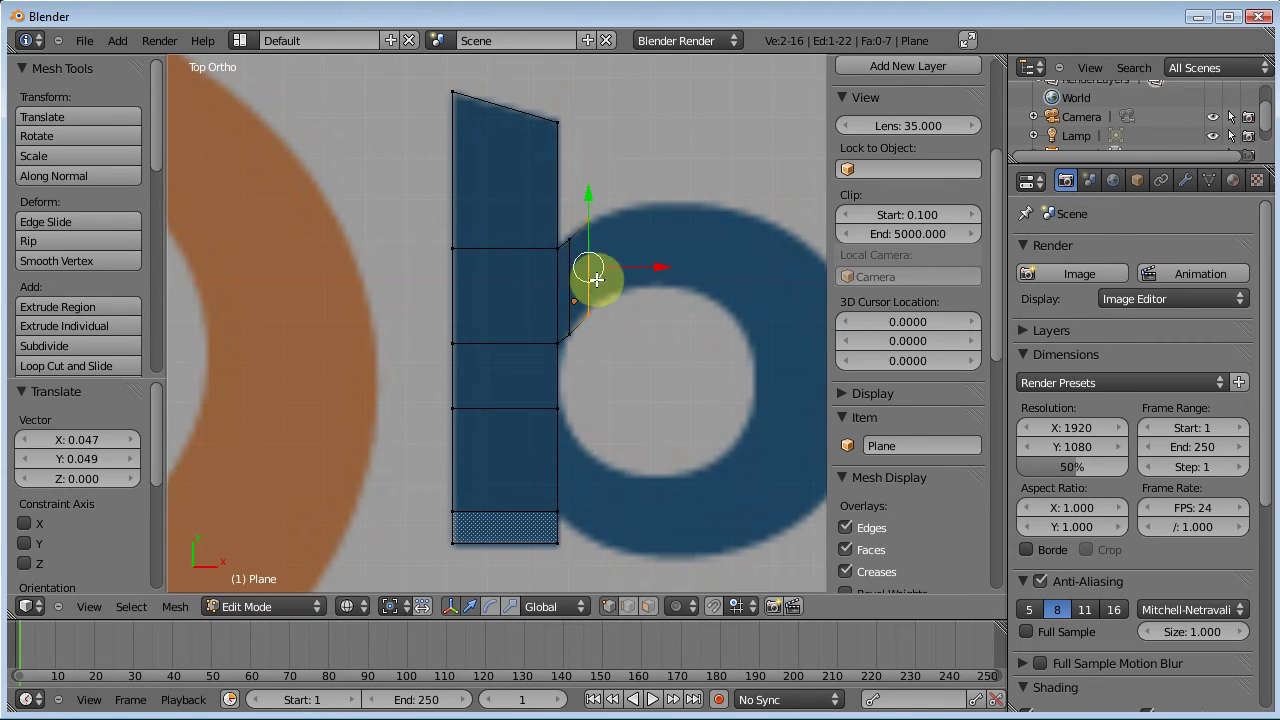
Nudge the lower vertex, then extrude two more edges along X following the ring's curve
{"action": "right_click", "coordinate": [590, 311]}
{"action": "key", "text": "g"}
{"action": "left_click", "coordinate": [590, 307]}
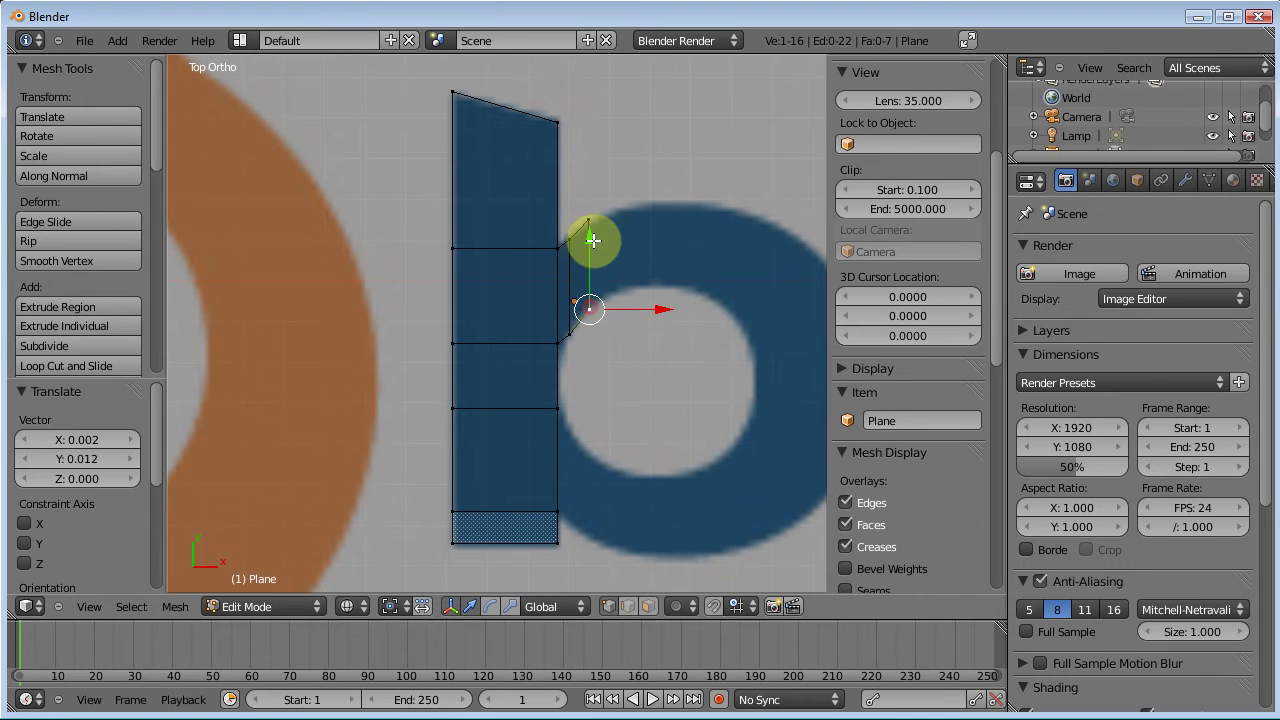
{"action": "right_click", "coordinate": [592, 223], "text": "shift"}
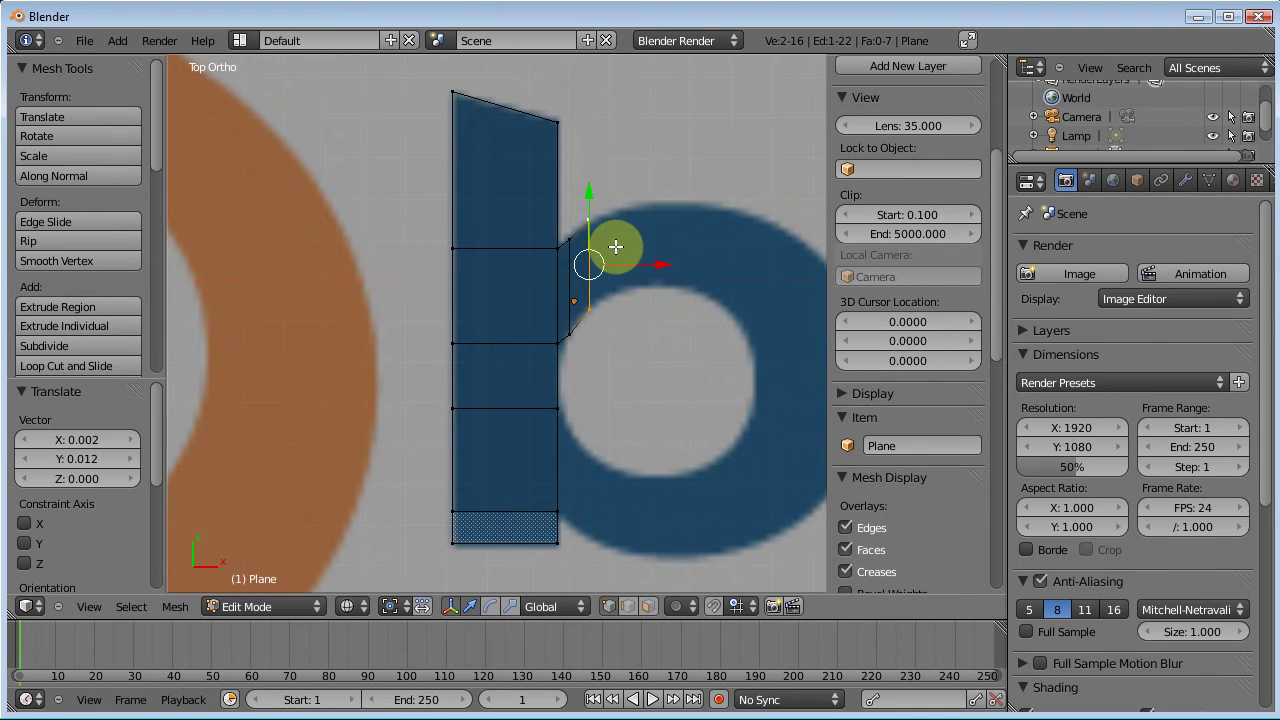
{"action": "key", "text": "e"}
{"action": "key", "text": "x"}
{"action": "left_click", "coordinate": [648, 243]}
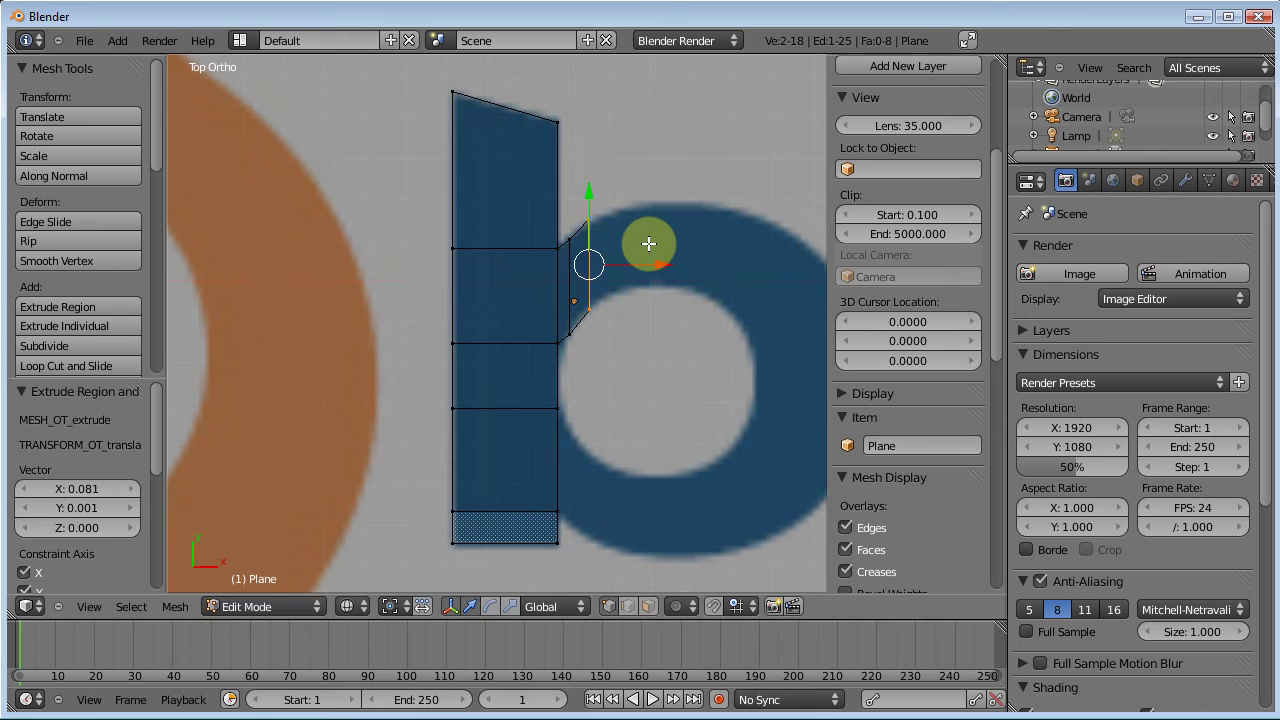
{"action": "key", "text": "g"}
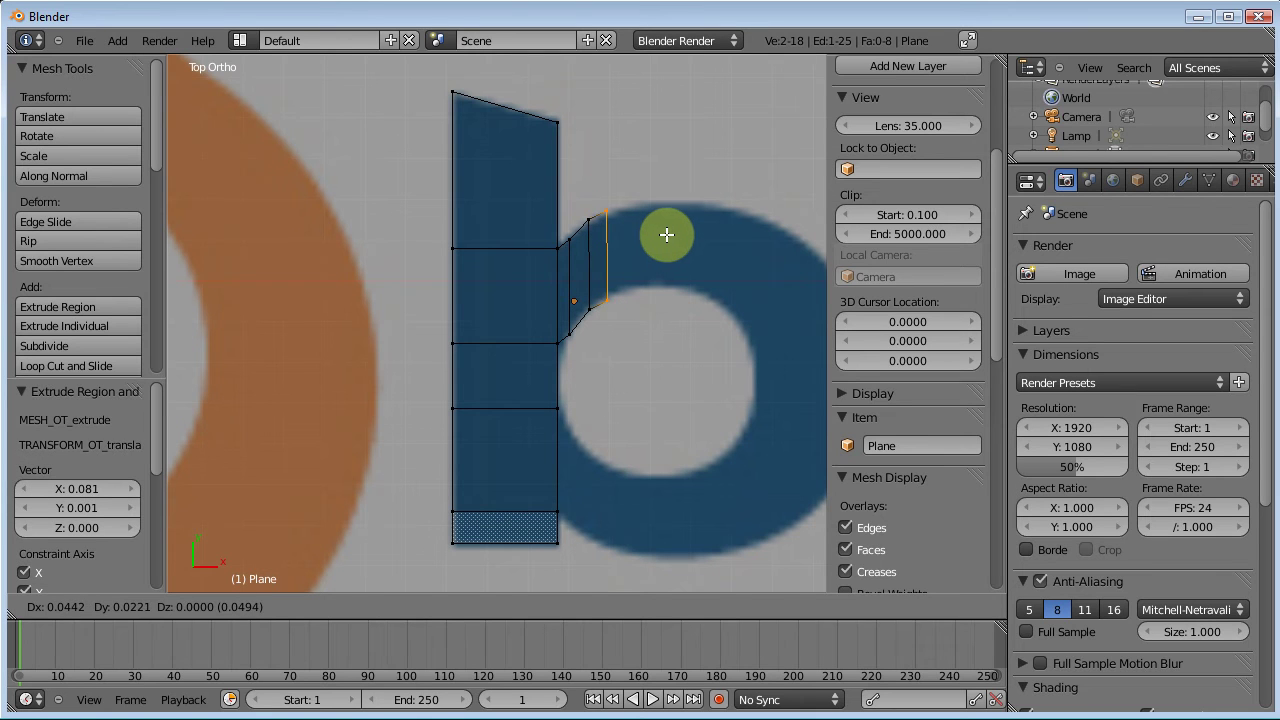
{"action": "left_click", "coordinate": [667, 234]}
{"action": "key", "text": "e"}
{"action": "key", "text": "x"}
{"action": "left_click", "coordinate": [690, 229]}
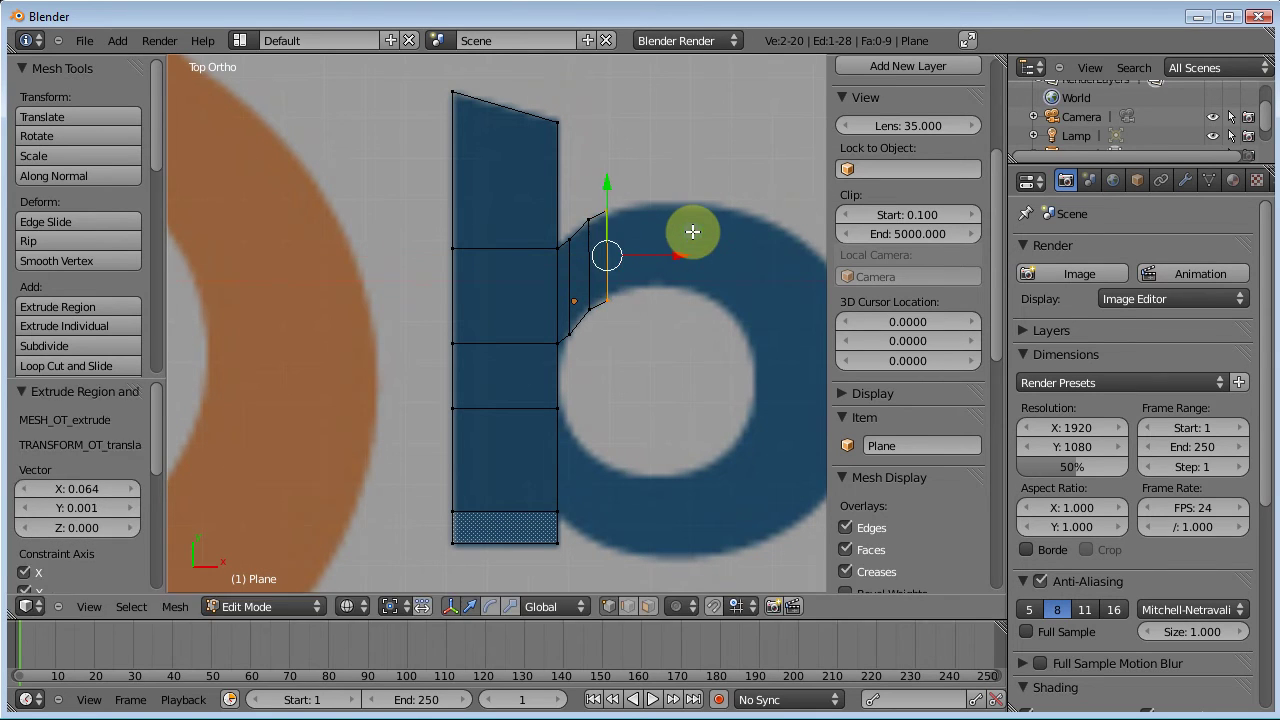
{"action": "key", "text": "g"}
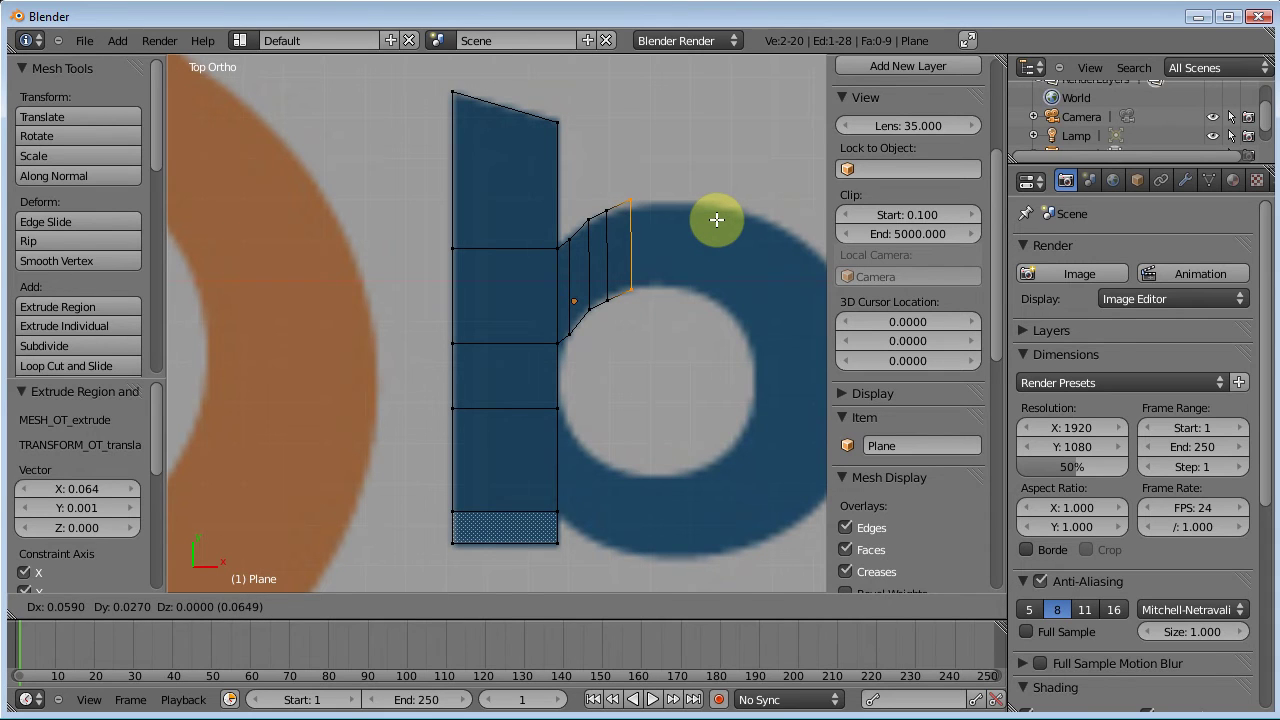
{"action": "left_click", "coordinate": [717, 219]}
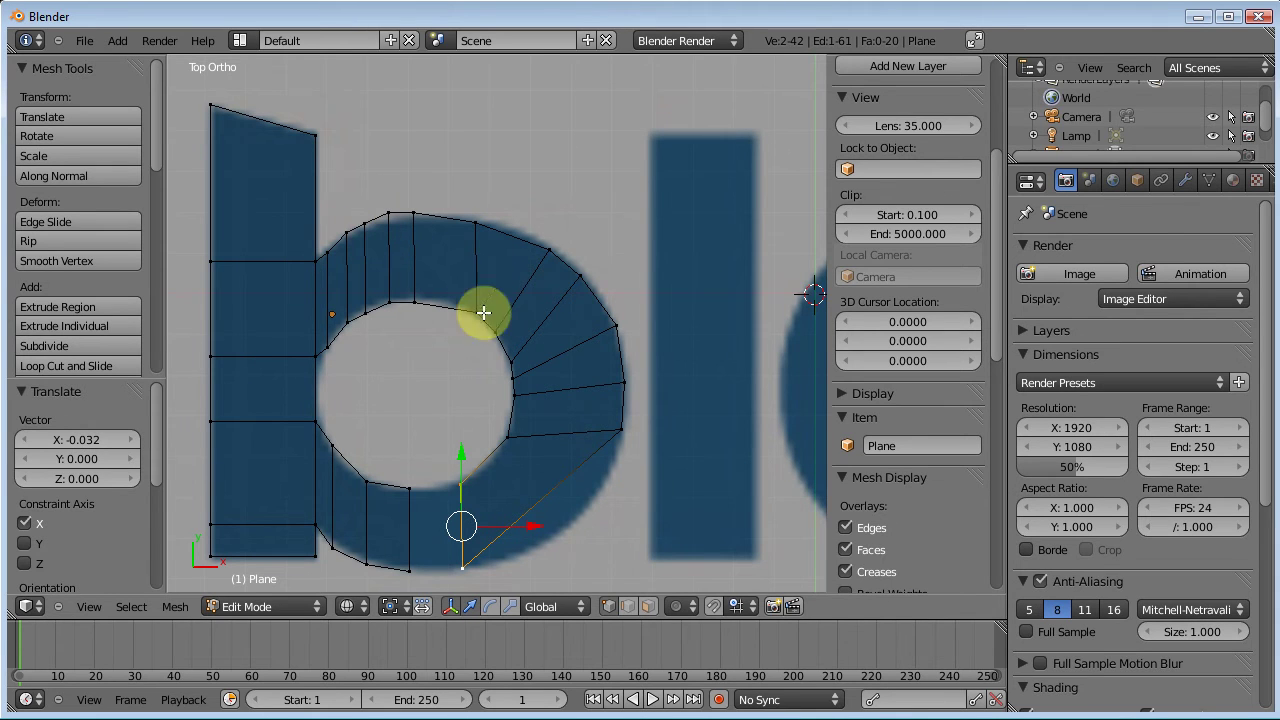
Nudge the ring's right-side and top vertices to match the curve of the background b
{"action": "right_click", "coordinate": [408, 301]}
{"action": "right_click", "coordinate": [480, 309]}
{"action": "mouse_move", "coordinate": [478, 285]}
{"action": "left_mouse_down"}
{"action": "mouse_move", "coordinate": [417, 268]}
{"action": "mouse_move", "coordinate": [464, 293]}
{"action": "left_mouse_up"}
{"action": "right_click", "coordinate": [414, 303]}
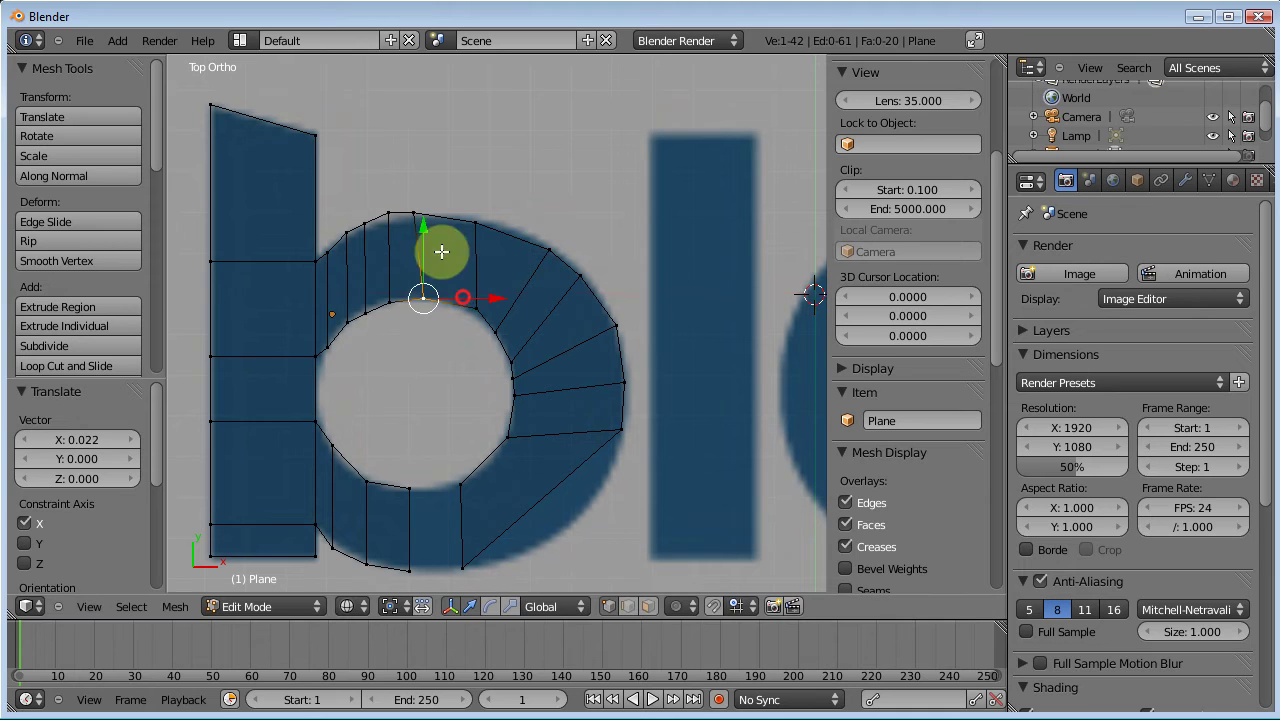
{"action": "right_click", "coordinate": [390, 213]}
{"action": "left_click_drag", "start_coordinate": [387, 192], "coordinate": [413, 182]}
{"action": "right_click", "coordinate": [413, 210]}
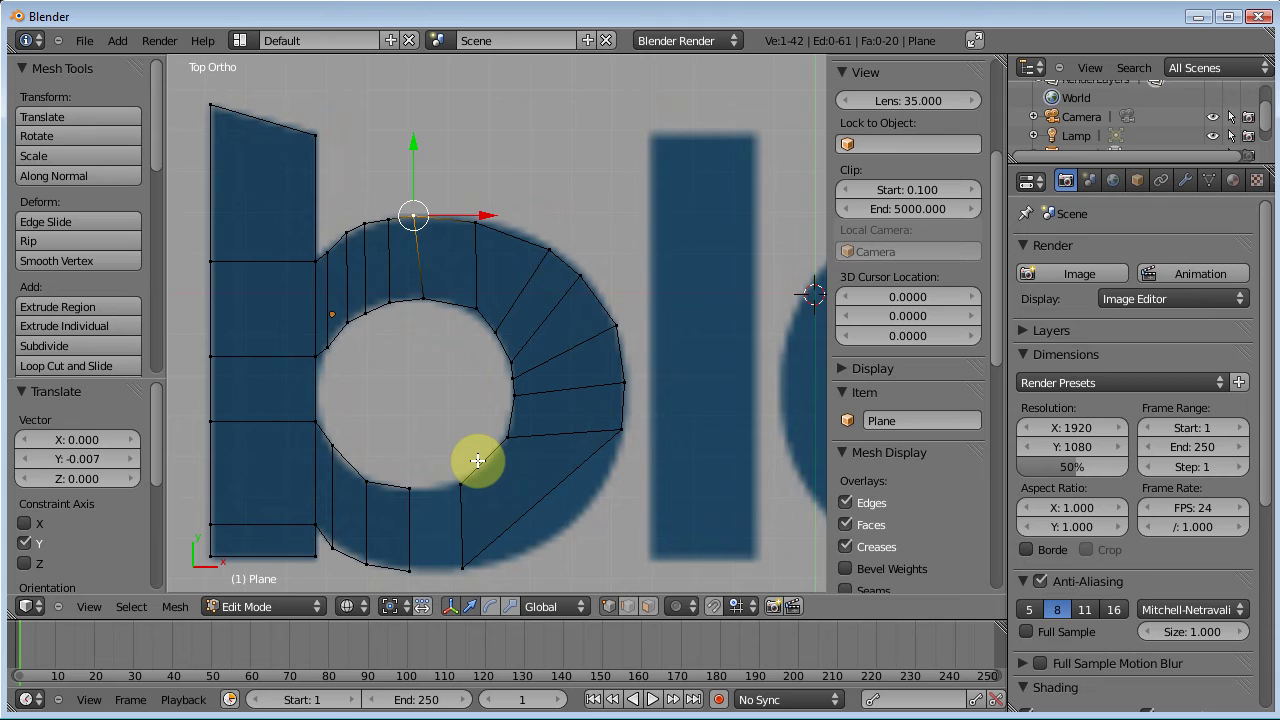
Add three evenly spaced loop cuts across the lower ring segment, redoing the first attempts
{"action": "key", "text": "ctrl+r"}
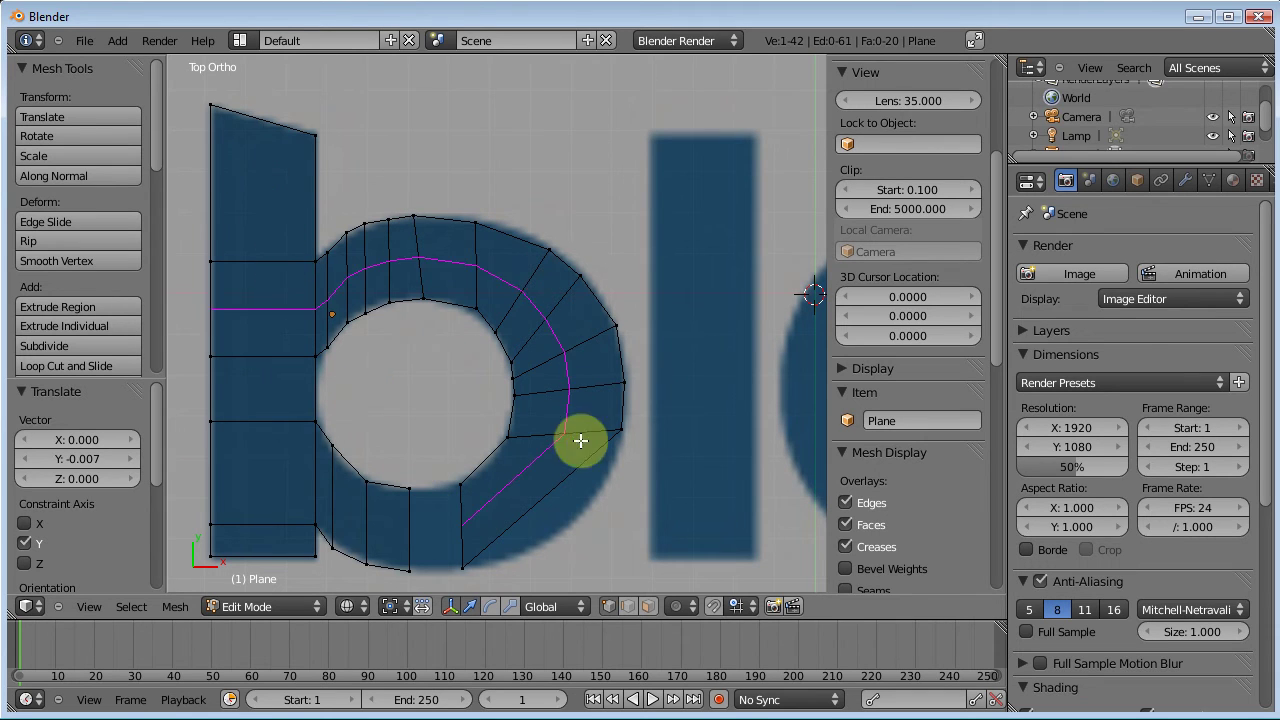
{"action": "left_click", "coordinate": [503, 479]}
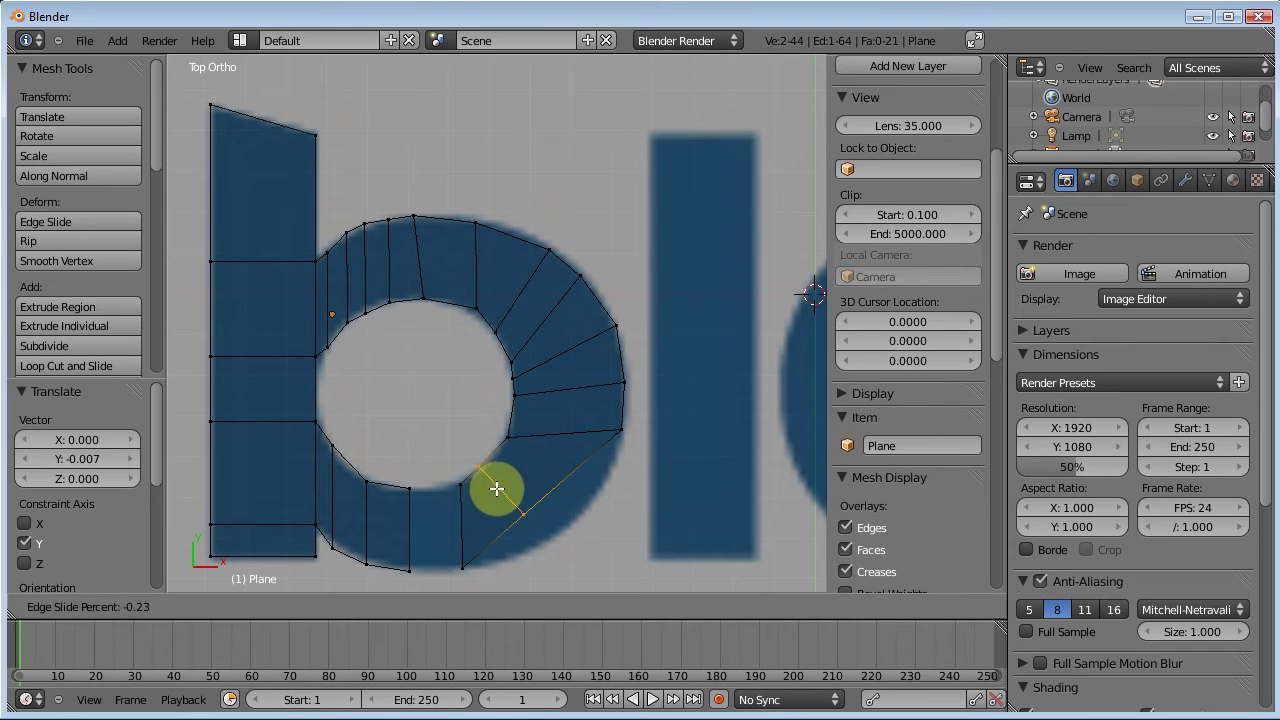
{"action": "left_click", "coordinate": [490, 493]}
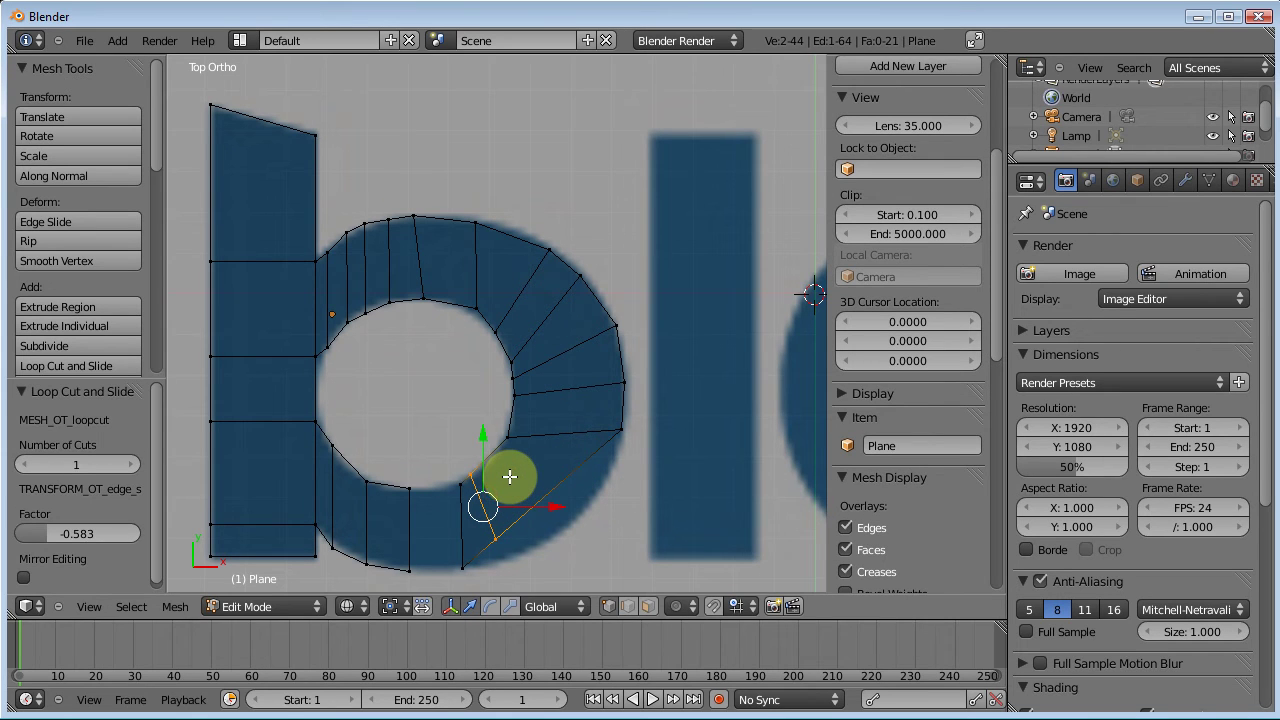
{"action": "key", "text": "ctrl+r"}
{"action": "left_click", "coordinate": [507, 477]}
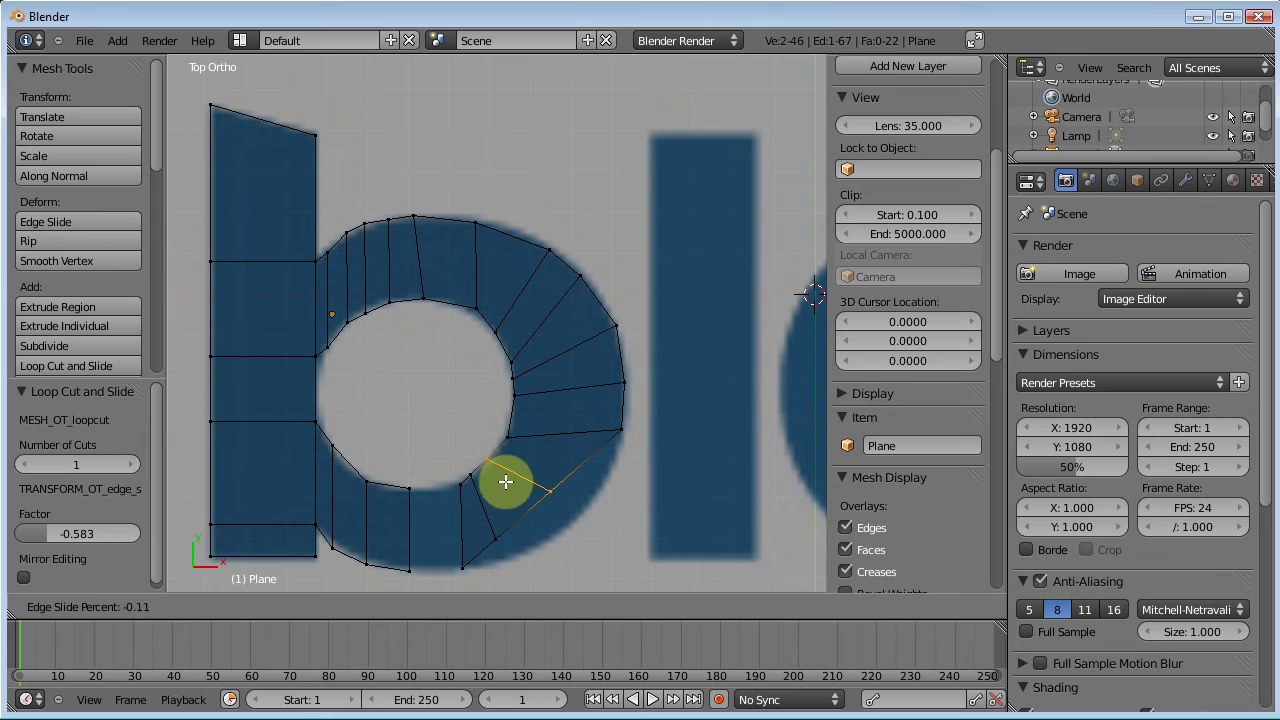
{"action": "left_click", "coordinate": [502, 484]}
{"action": "key", "text": "ctrl+r"}
{"action": "left_click", "coordinate": [506, 465]}
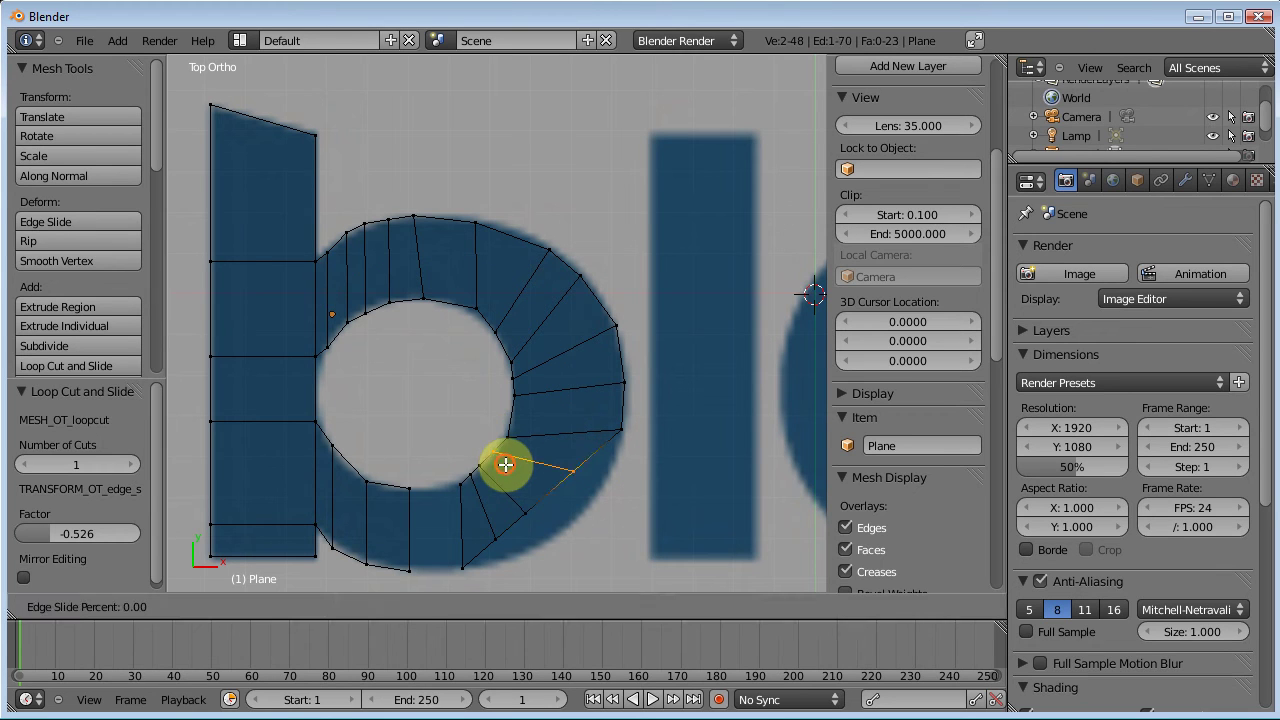
{"action": "left_click", "coordinate": [502, 469]}
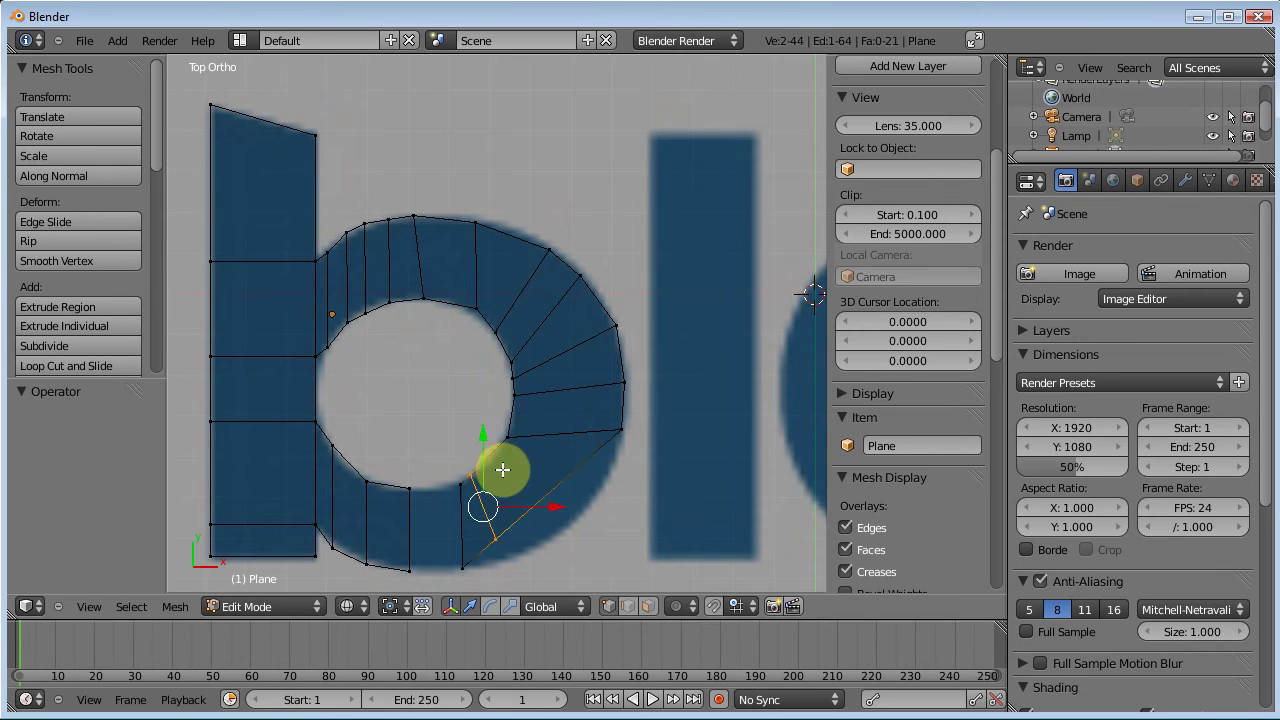
{"action": "key", "text": "ctrl+z"}
{"action": "key", "text": "ctrl+z"}
{"action": "key", "text": "ctrl+z"}
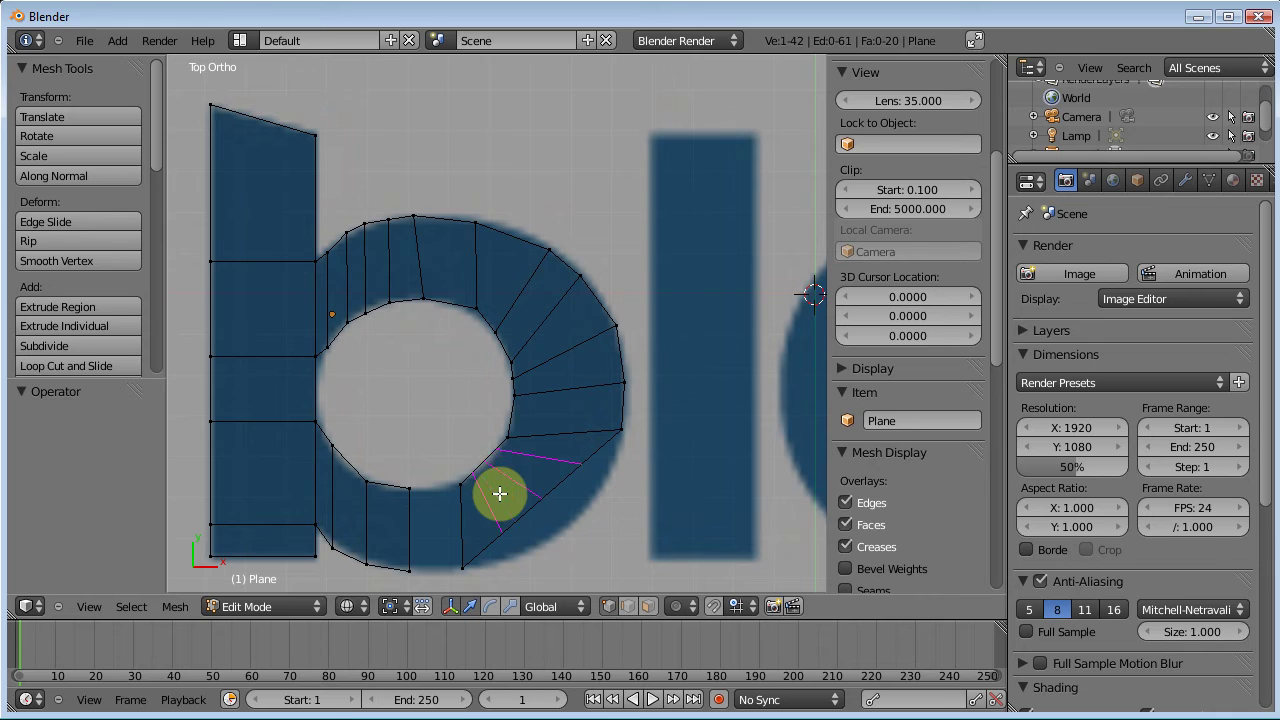
{"action": "left_click", "coordinate": [499, 493]}
{"action": "left_click", "coordinate": [499, 493]}
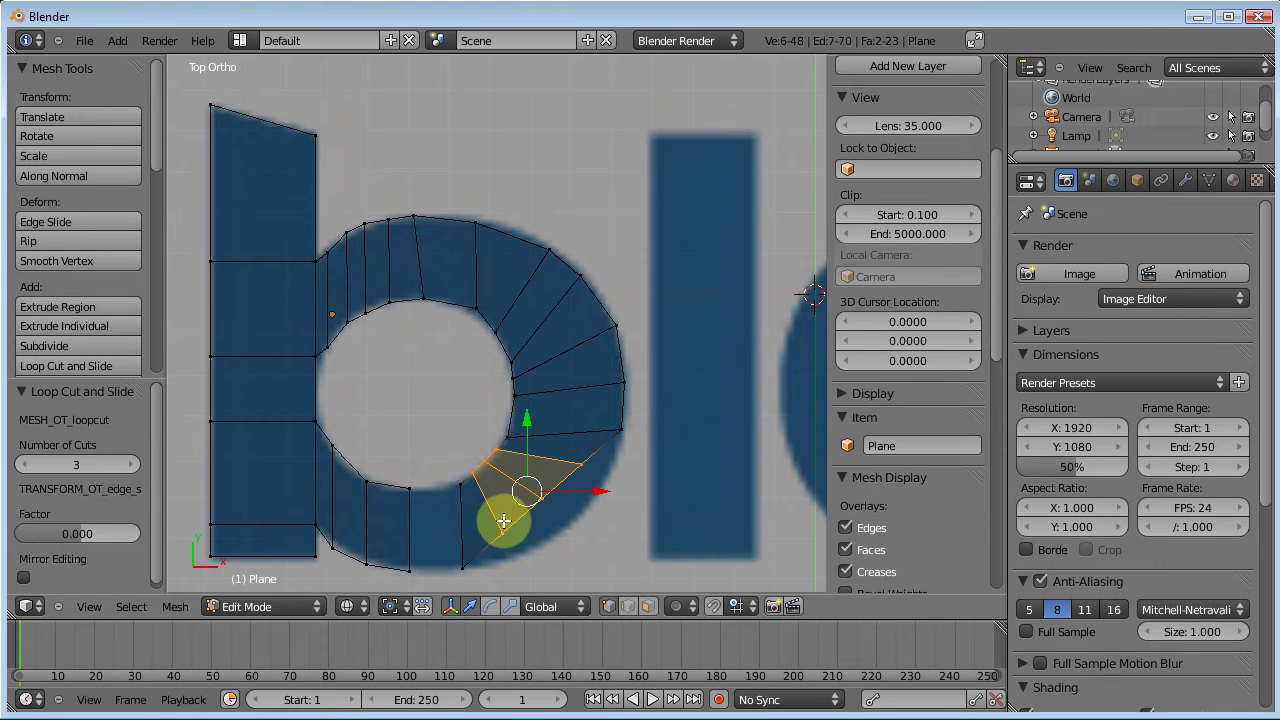
Move the three new outer vertices outward onto the bowl's outer edge
{"action": "right_click", "coordinate": [506, 528]}
{"action": "key", "text": "g"}
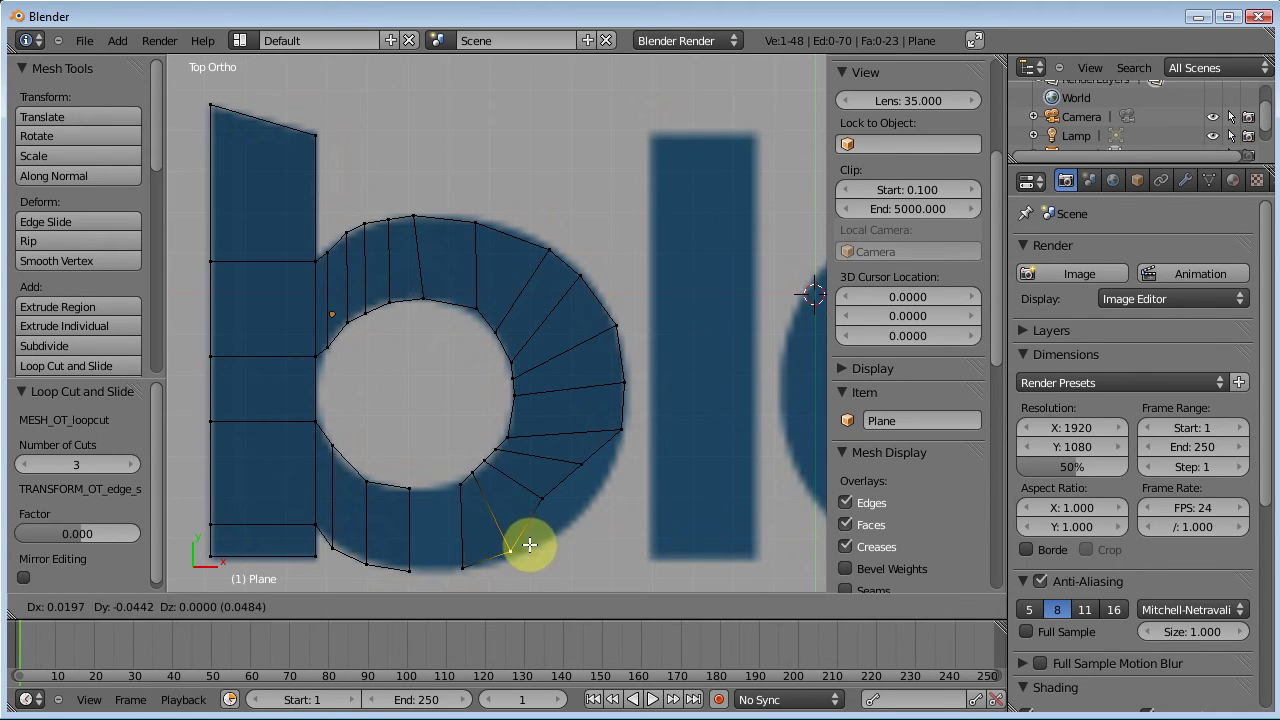
{"action": "left_click", "coordinate": [523, 543]}
{"action": "right_click", "coordinate": [542, 488]}
{"action": "key", "text": "g"}
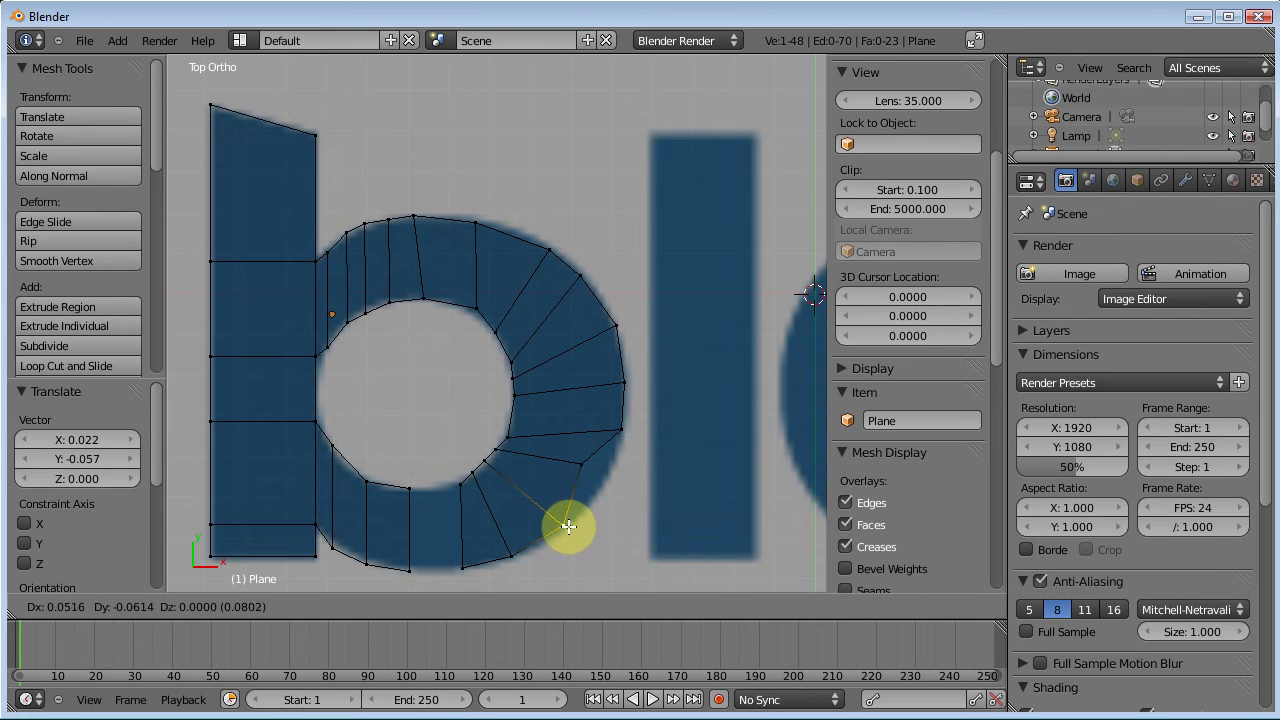
{"action": "left_click", "coordinate": [570, 528]}
{"action": "right_click", "coordinate": [582, 462]}
{"action": "key", "text": "g"}
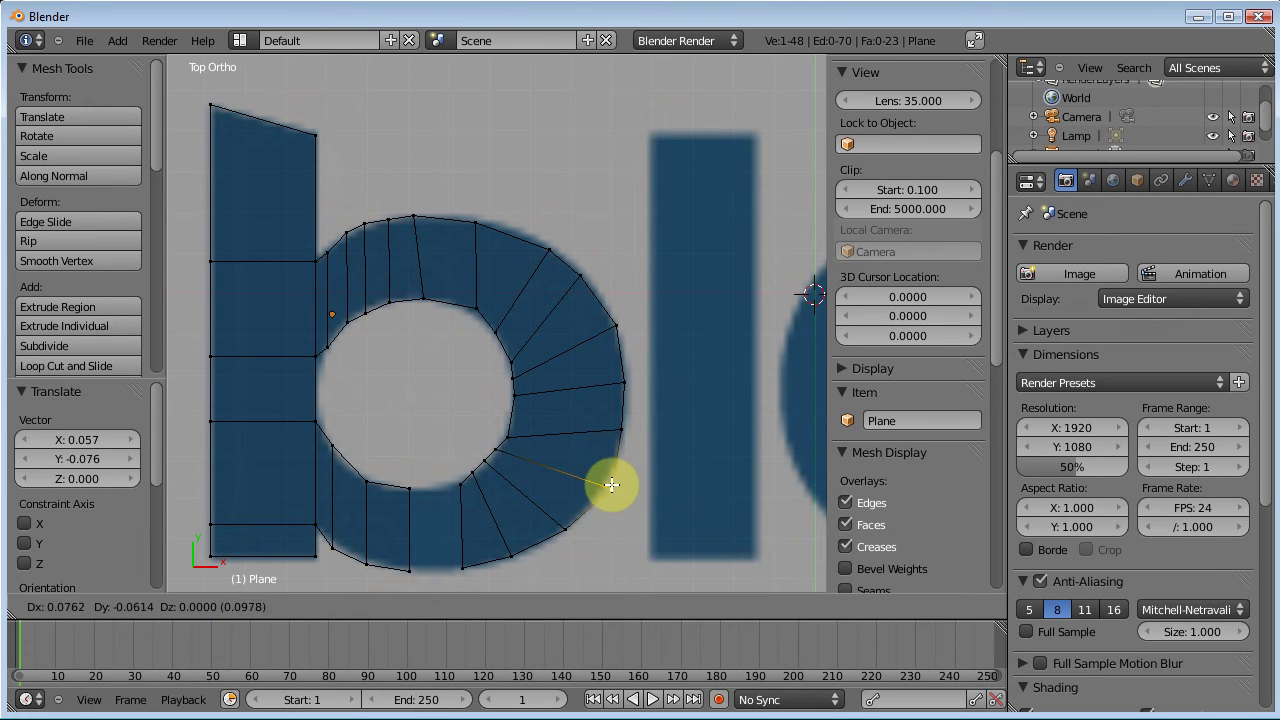
{"action": "left_click", "coordinate": [609, 484]}
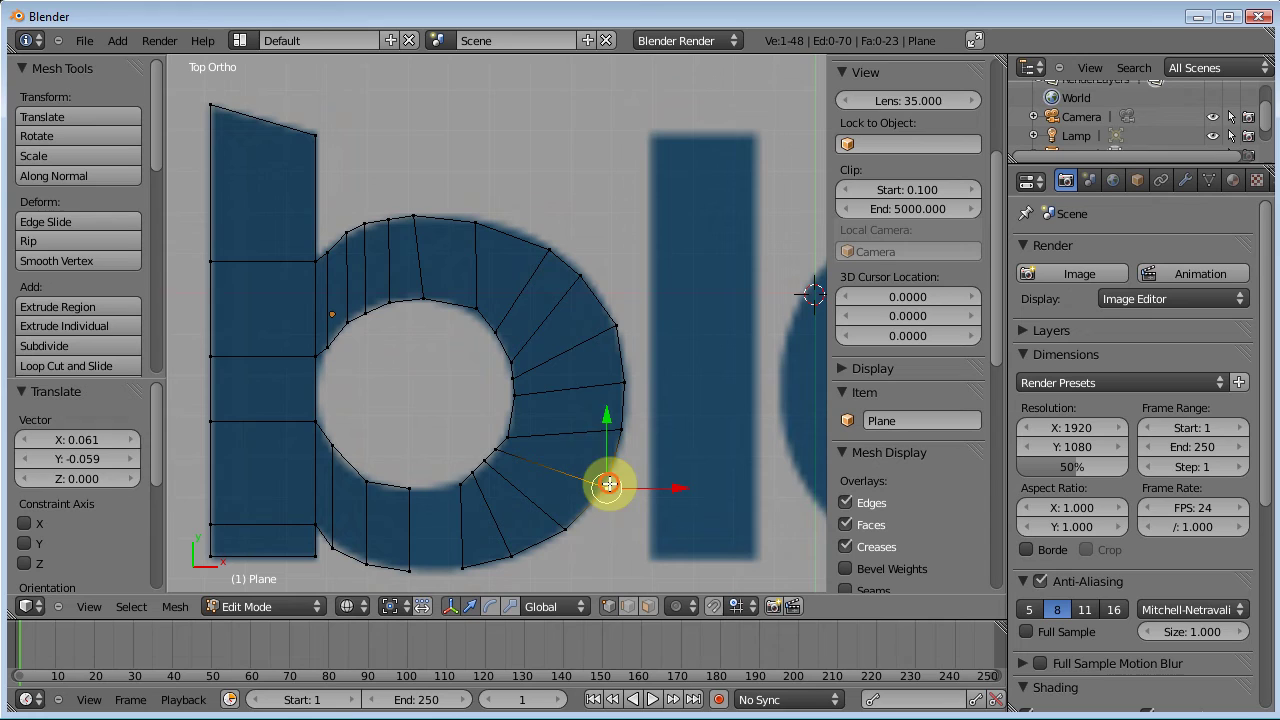
Fill the four-vertex gap at the bowl's bottom with a quad and switch to solid shading
{"action": "right_click", "coordinate": [411, 487]}
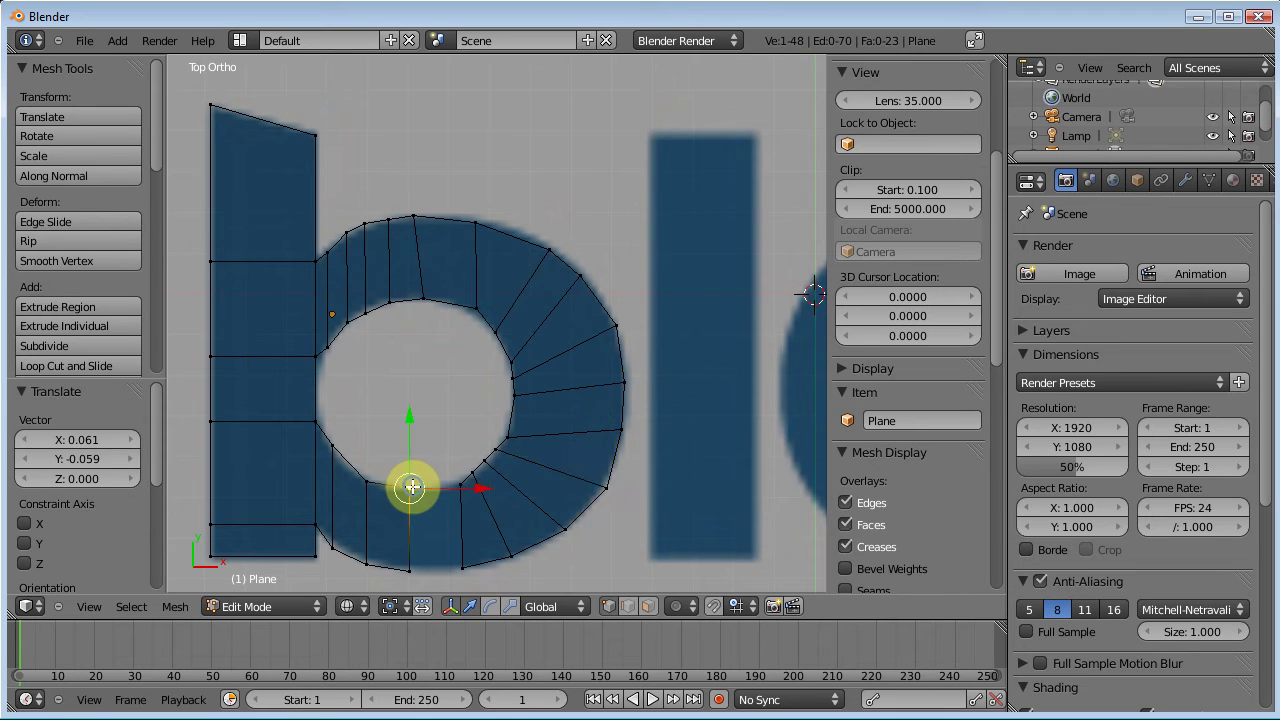
{"action": "right_click", "coordinate": [462, 484], "text": "shift"}
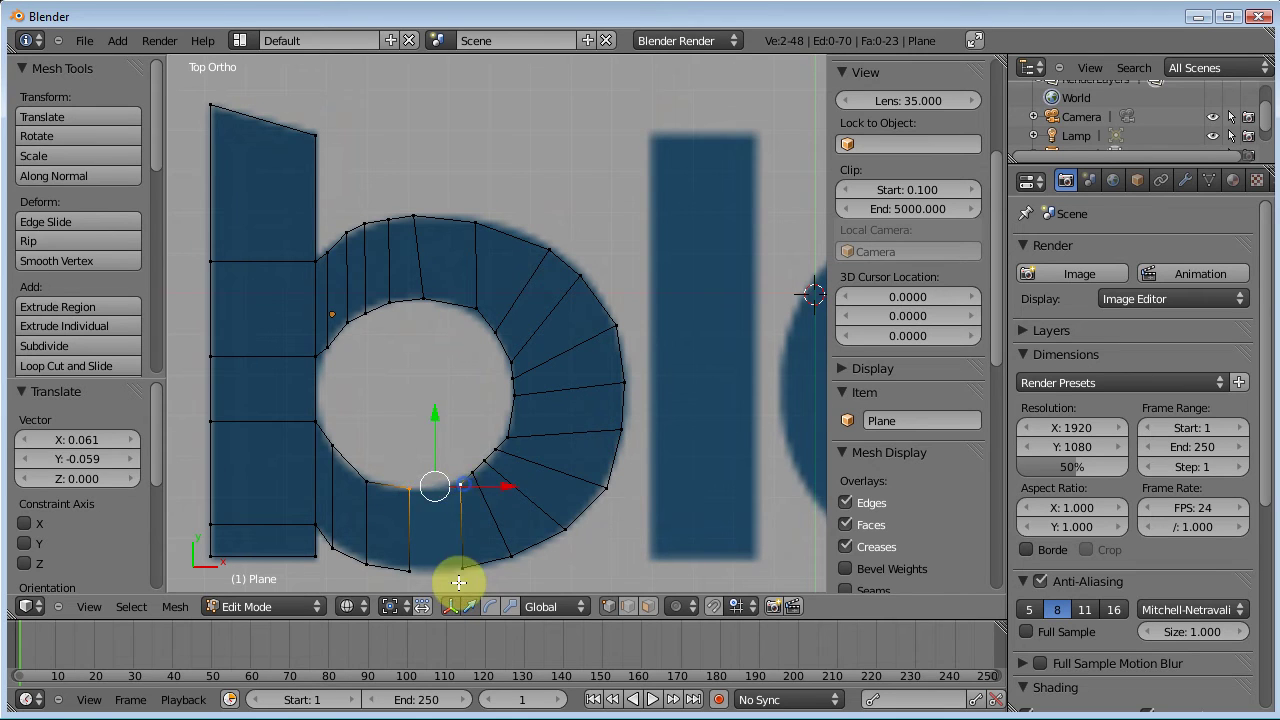
{"action": "right_click", "coordinate": [460, 568], "text": "shift"}
{"action": "right_click", "coordinate": [408, 571], "text": "shift"}
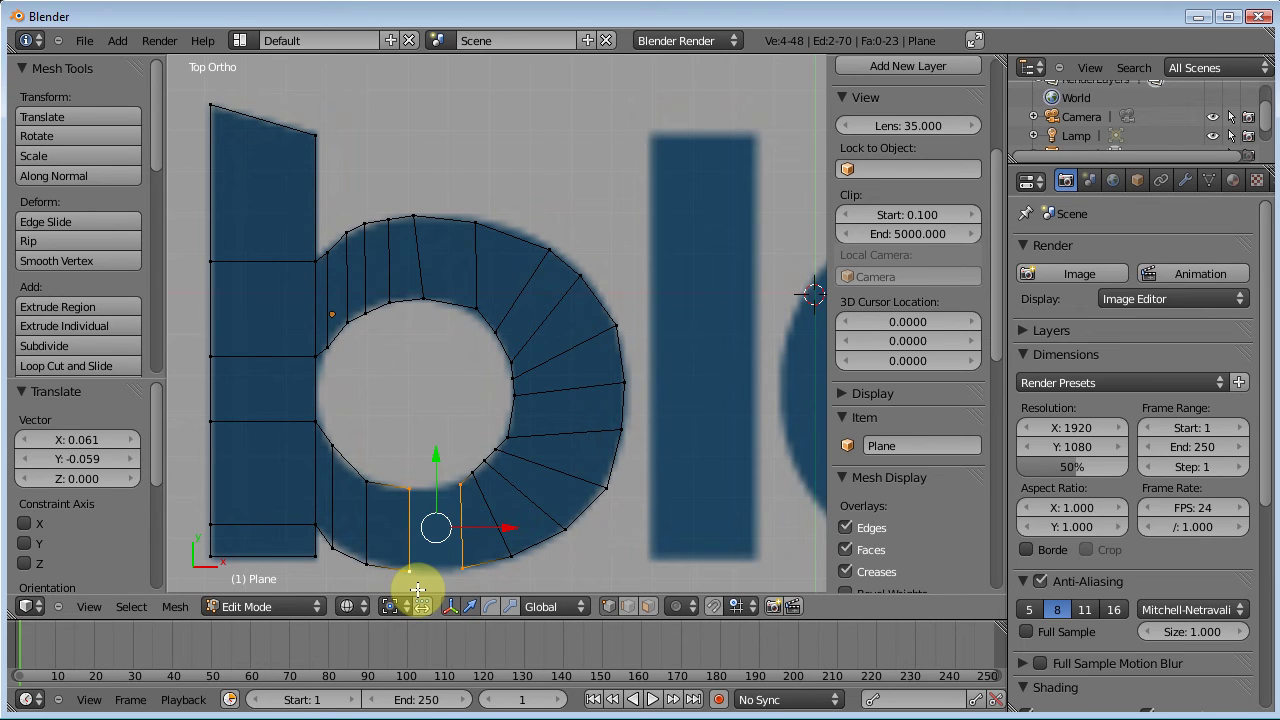
{"action": "key", "text": "f"}
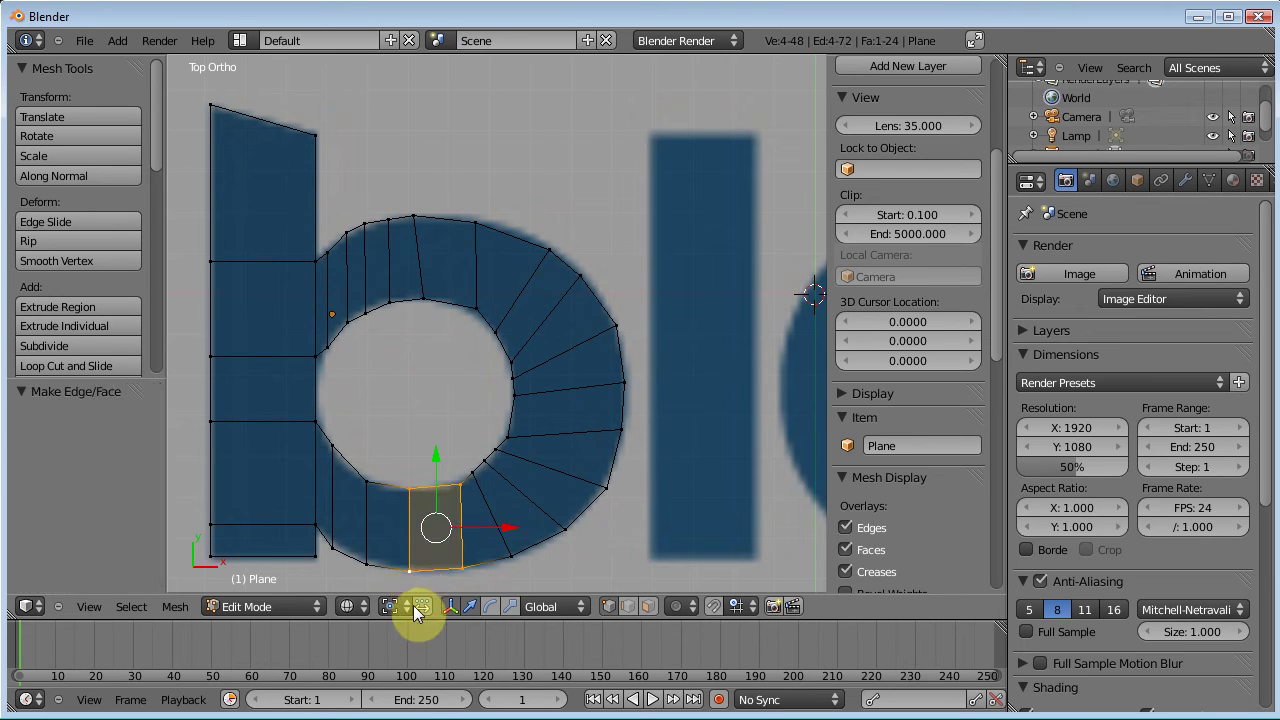
{"action": "key", "text": "alt+z"}
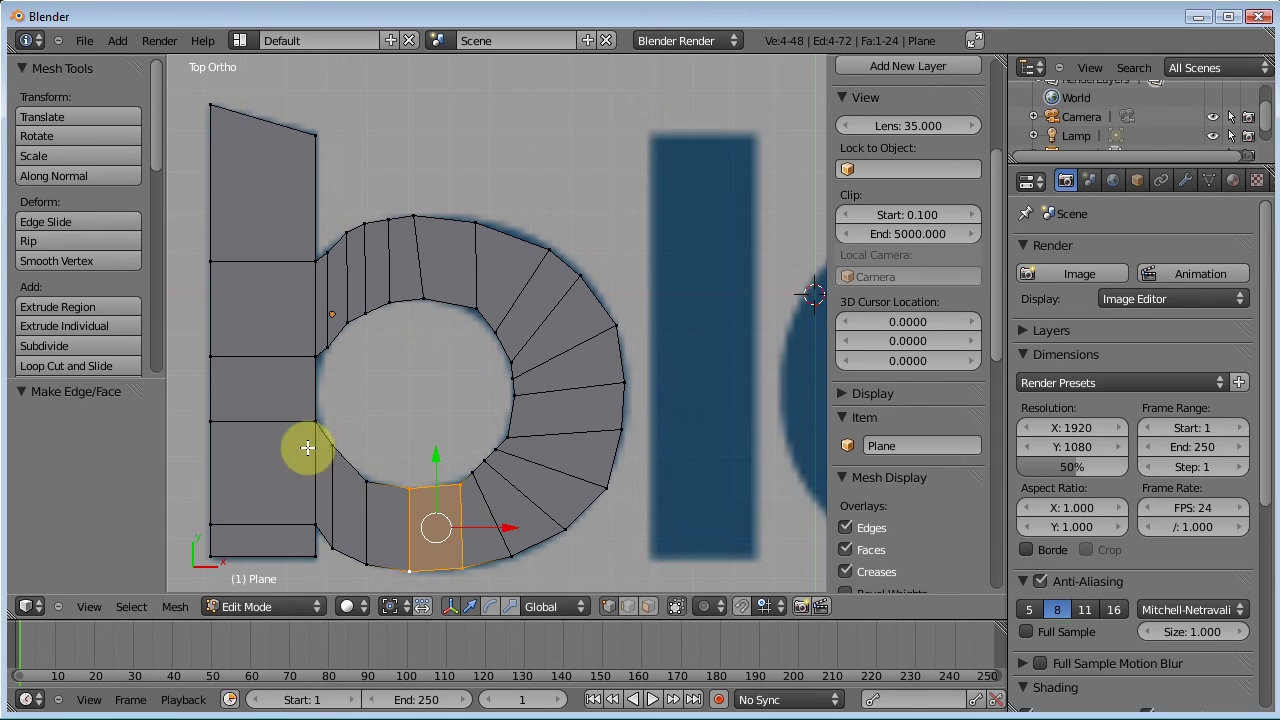
Select the whole b mesh and extrude it upward to 0.200 thickness
{"action": "middle_click_drag", "start_coordinate": [608, 508], "coordinate": [548, 407]}
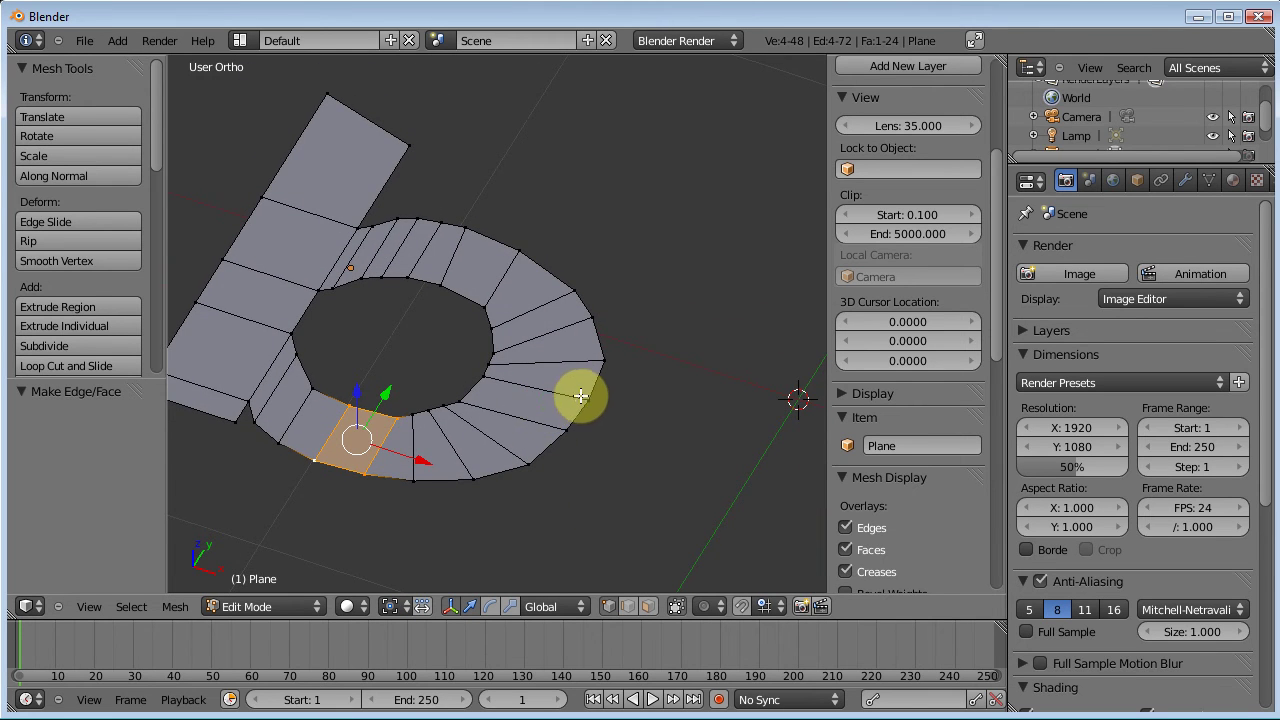
{"action": "scroll", "coordinate": [560, 390], "scroll_direction": "down", "scroll_amount": 2}
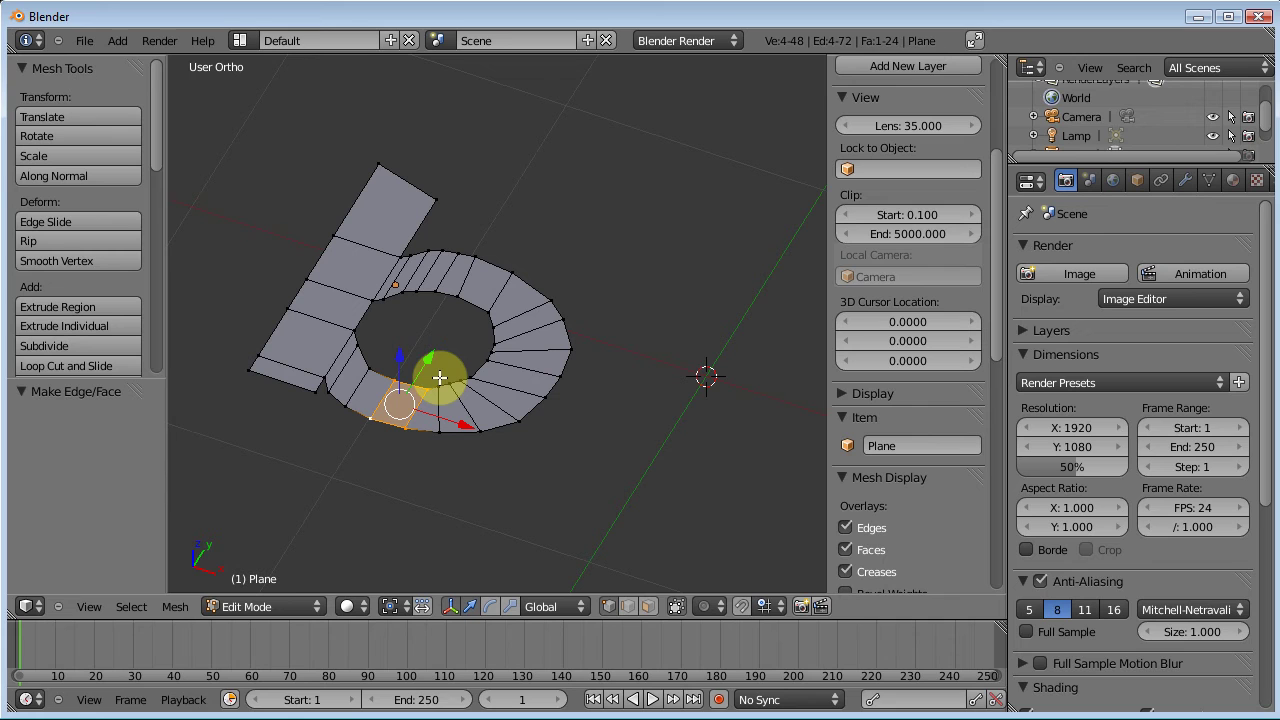
{"action": "key", "text": "a"}
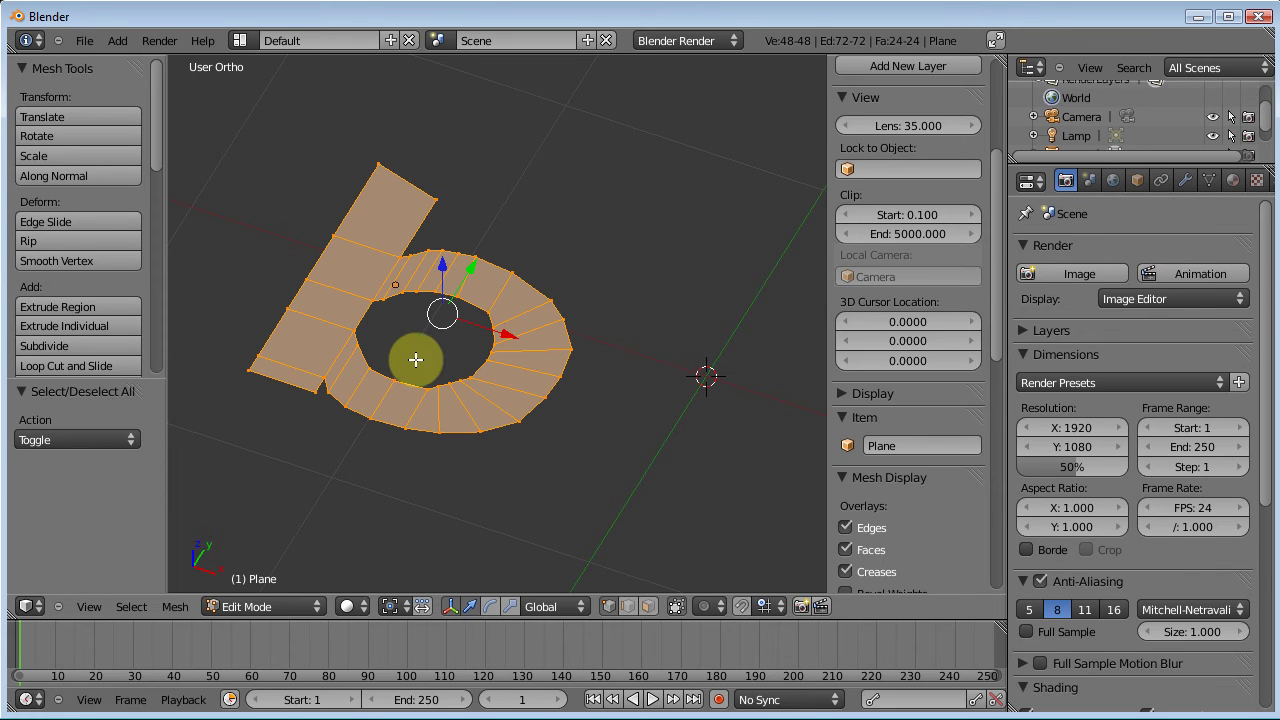
{"action": "key", "text": "e"}
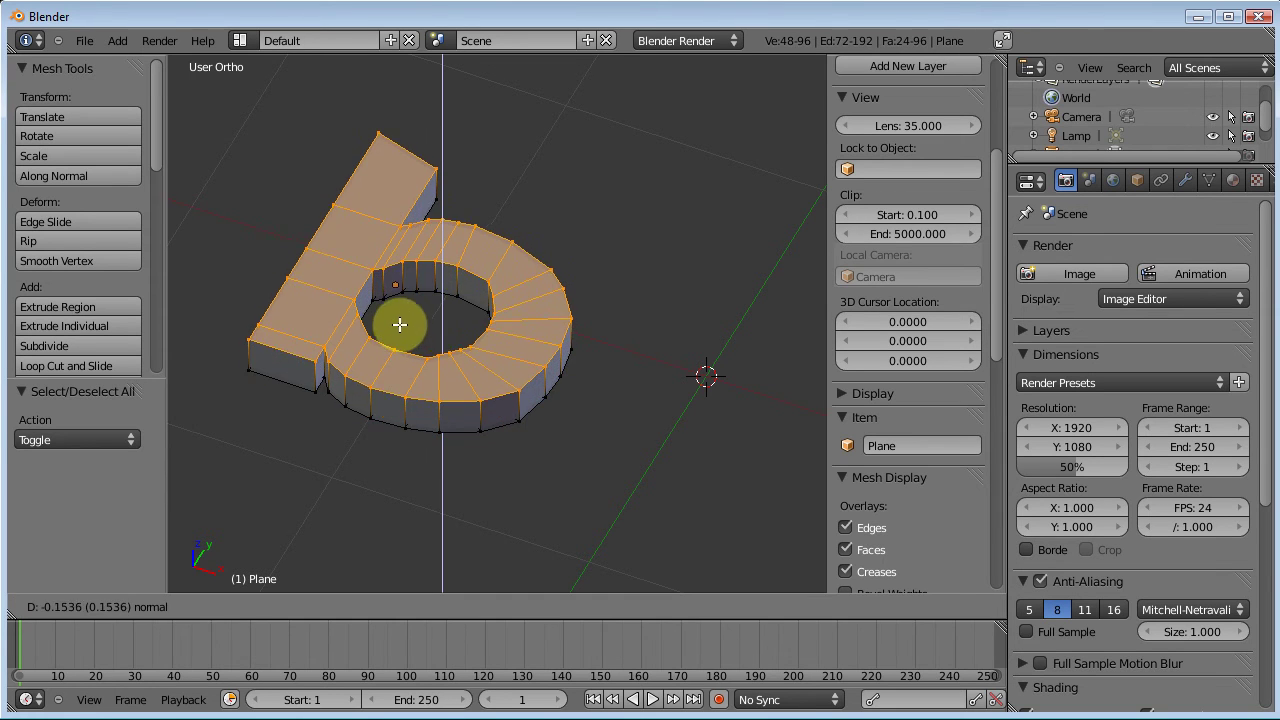
{"action": "left_click", "coordinate": [400, 332]}
{"action": "middle_click_drag", "start_coordinate": [400, 332], "coordinate": [506, 443]}
Return to Object Mode and view the letter b's empty modifier list
{"action": "key", "text": "Tab"}
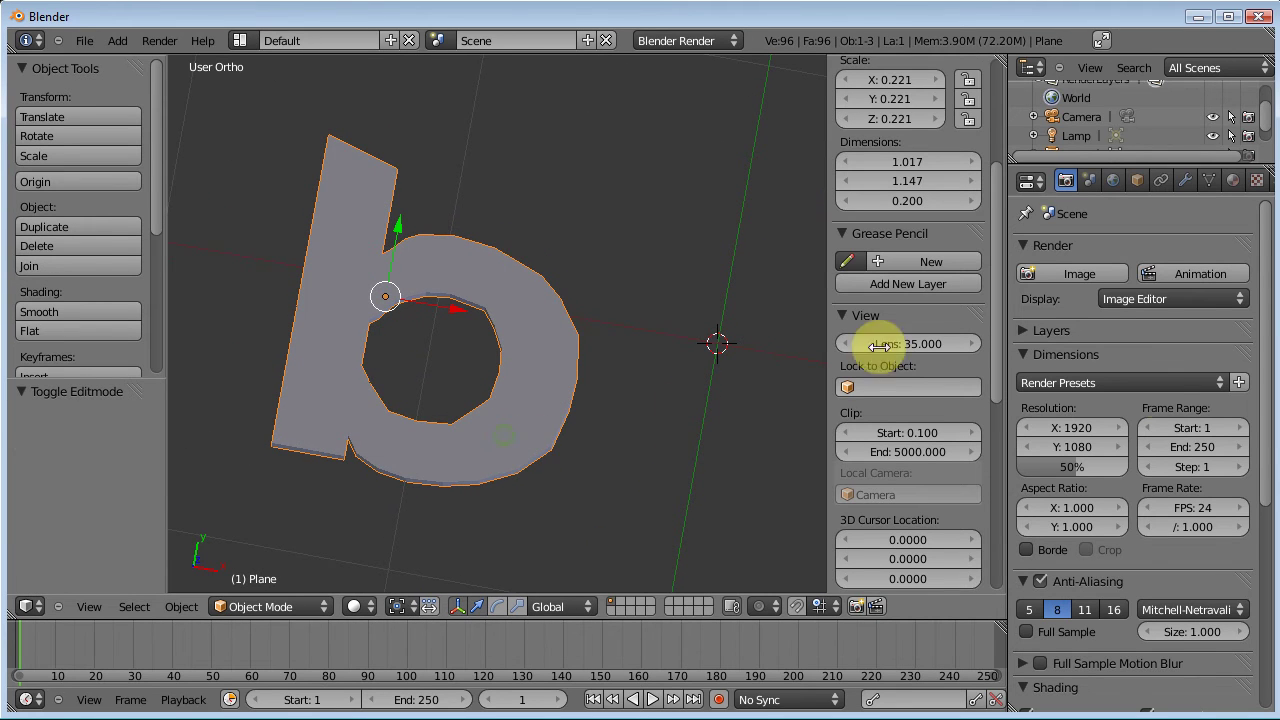
{"action": "left_click", "coordinate": [1185, 181]}
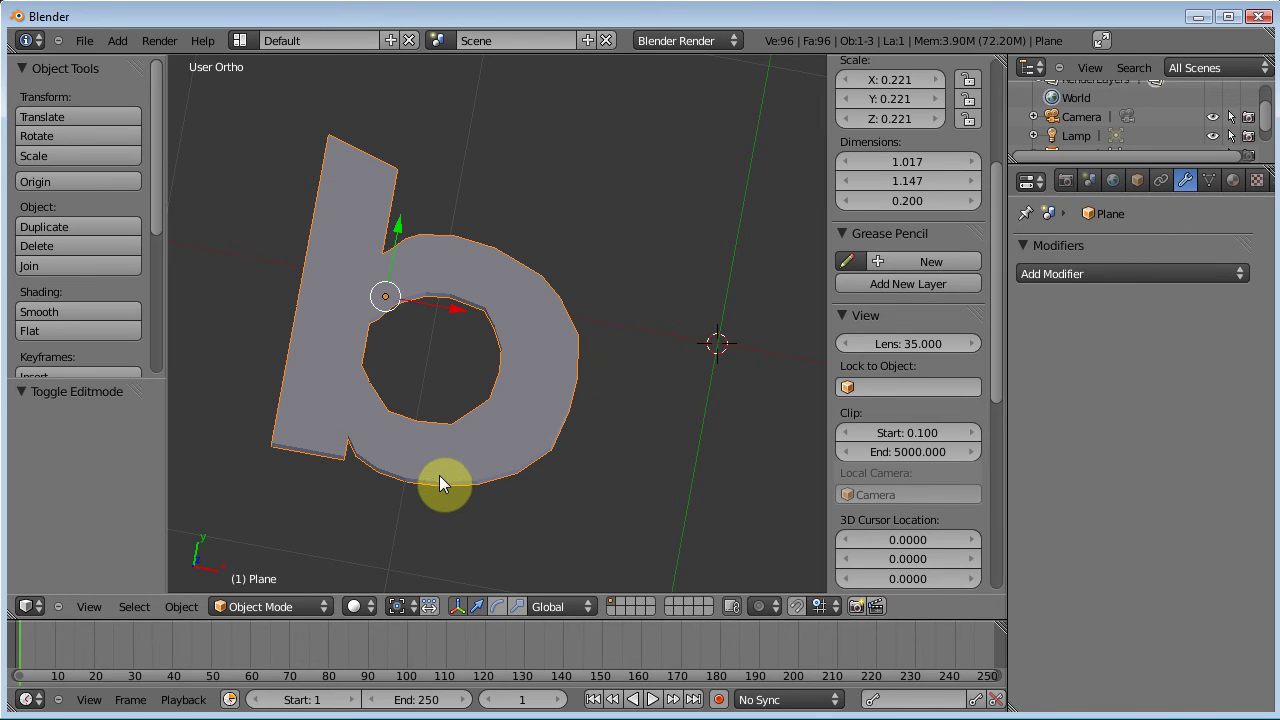
{"action": "key", "text": "x"}
Switch to top view, centre the logo emblem, and deselect the letter b
{"action": "key", "text": "KP_7"}
{"action": "scroll", "coordinate": [475, 350], "scroll_direction": "up", "scroll_amount": 2}
{"action": "scroll", "coordinate": [475, 360], "scroll_direction": "up", "scroll_amount": 8, "text": "ctrl"}
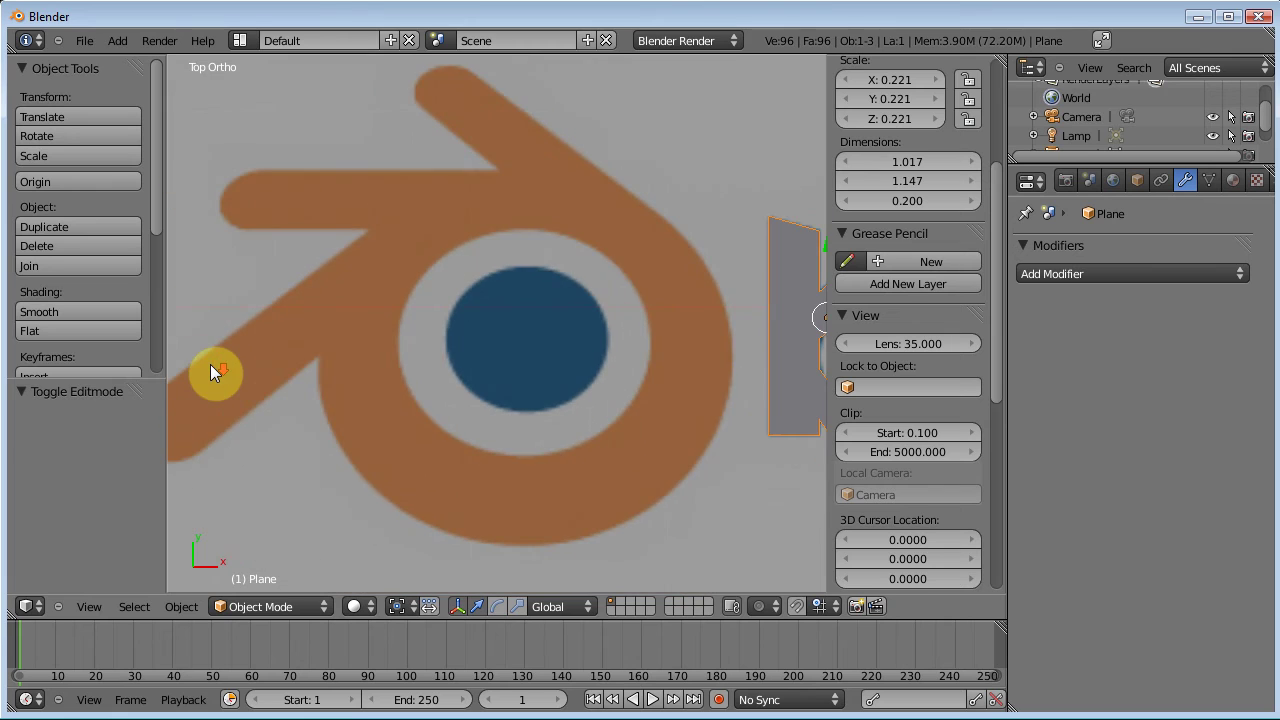
{"action": "scroll", "coordinate": [210, 364], "scroll_direction": "down", "scroll_amount": 2}
{"action": "scroll", "coordinate": [322, 387], "scroll_direction": "up", "scroll_amount": 1}
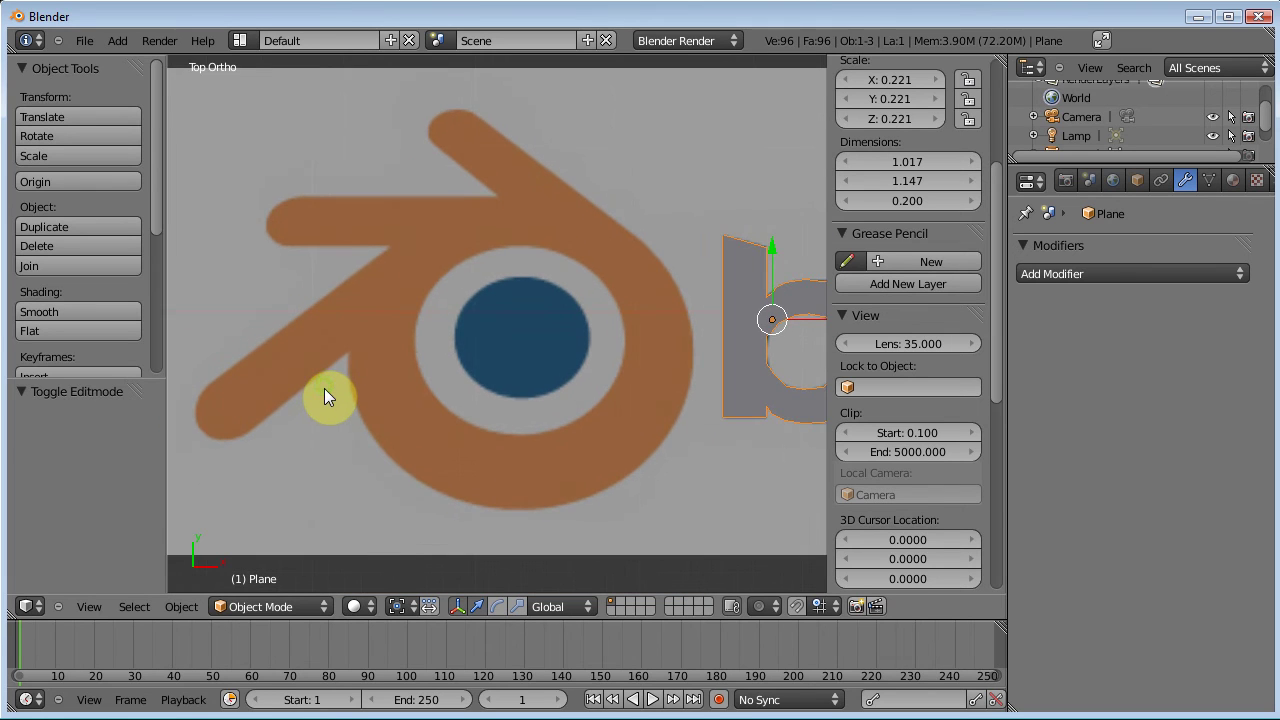
{"action": "middle_click_drag", "start_coordinate": [324, 389], "coordinate": [329, 408], "text": "shift"}
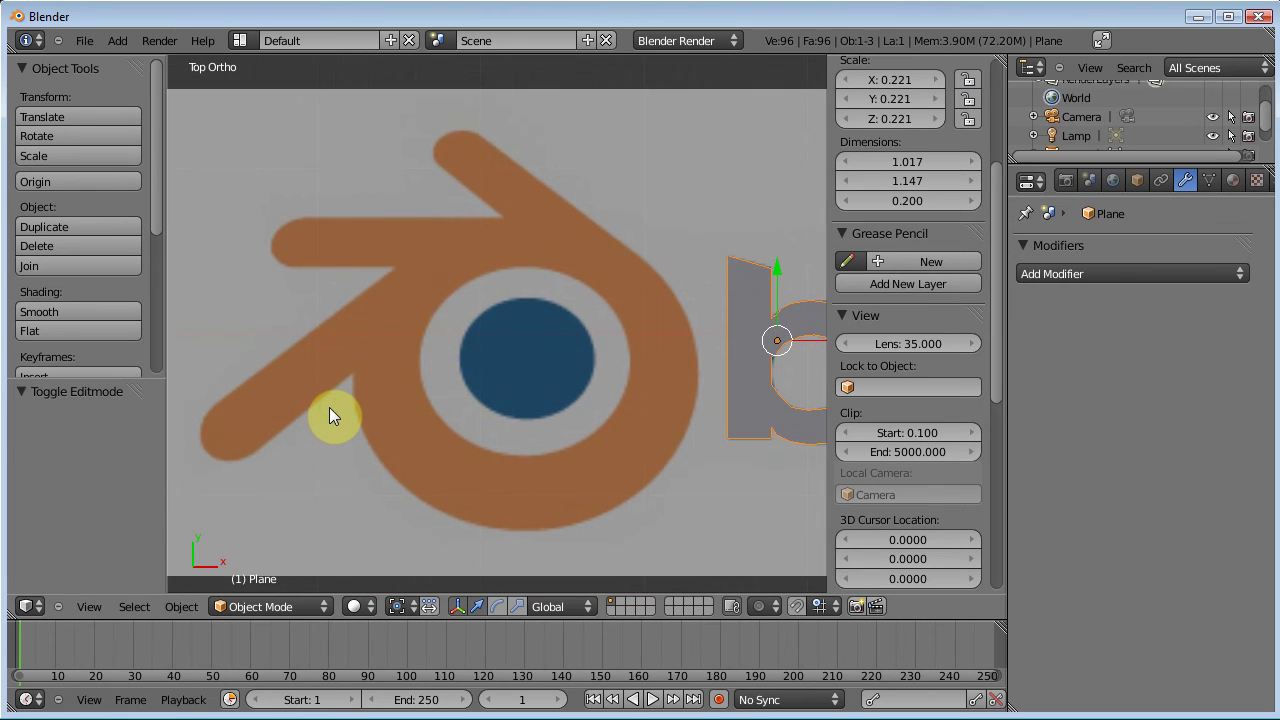
{"action": "key", "text": "a"}
Add a Bezier curve and move it over the orange emblem
{"action": "key", "text": "shift+a"}
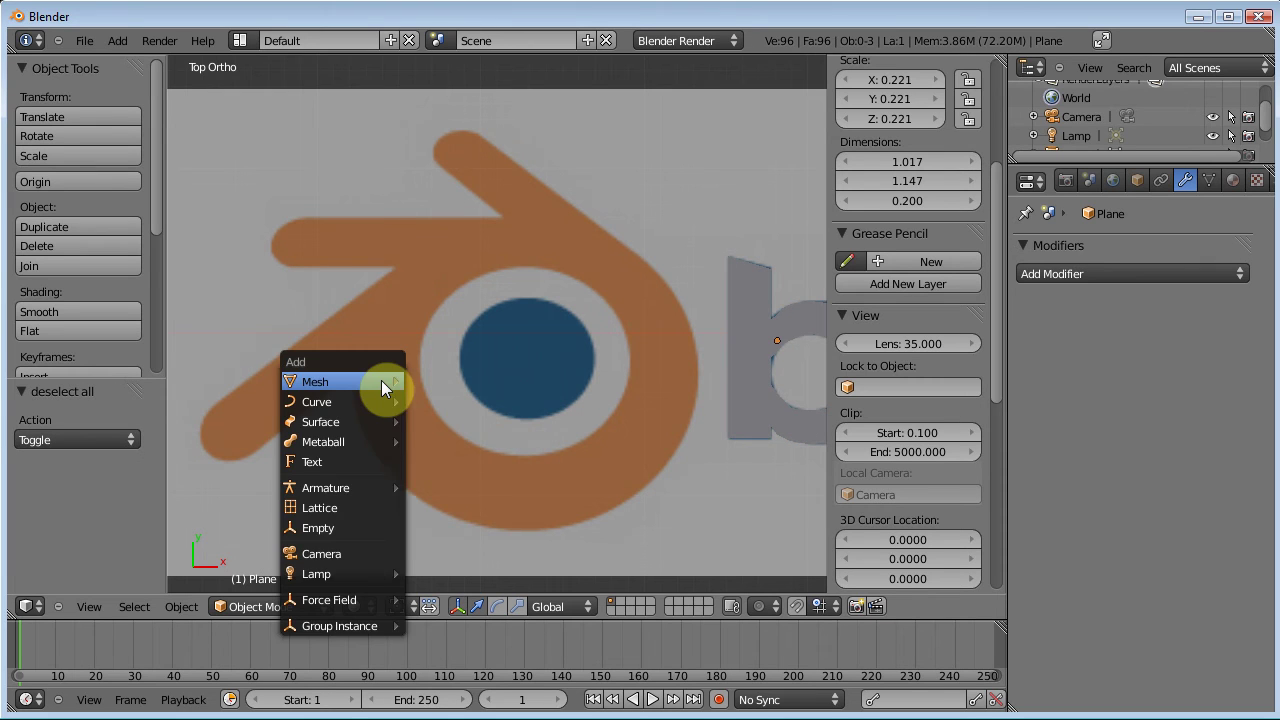
{"action": "mouse_move", "coordinate": [300, 404]}
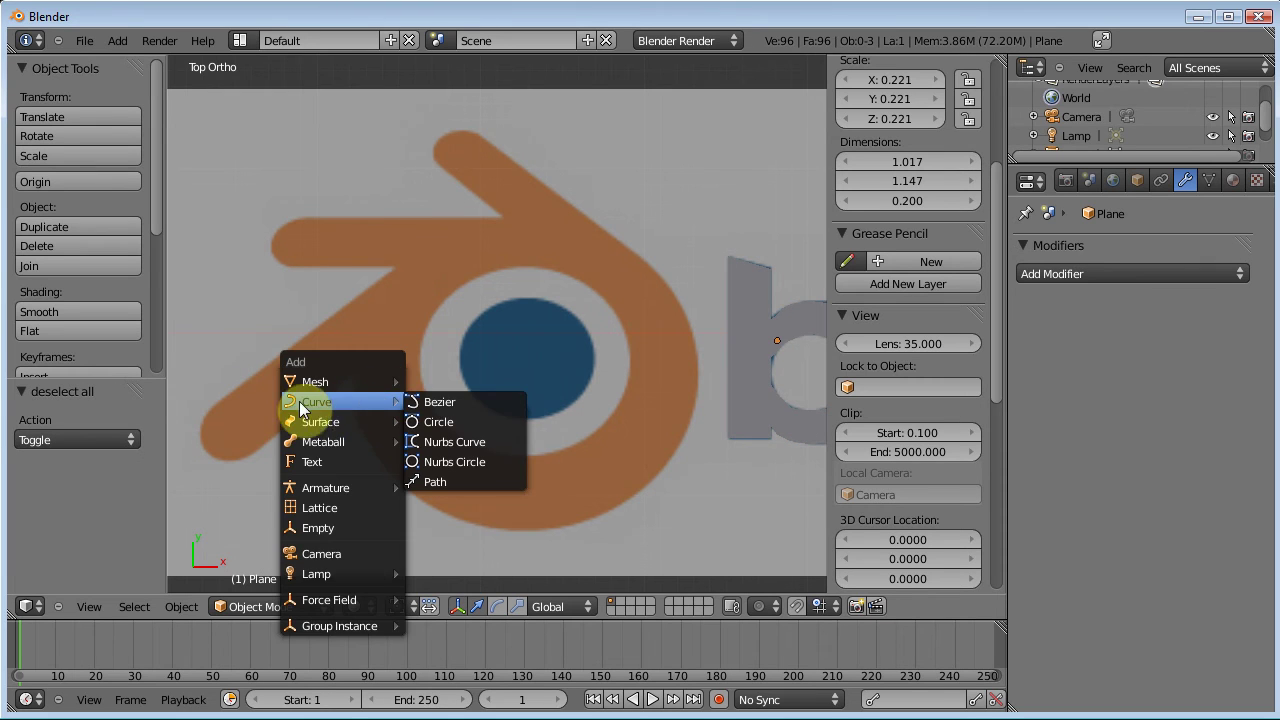
{"action": "left_click", "coordinate": [474, 408]}
{"action": "scroll", "coordinate": [669, 444], "scroll_direction": "down", "scroll_amount": 3}
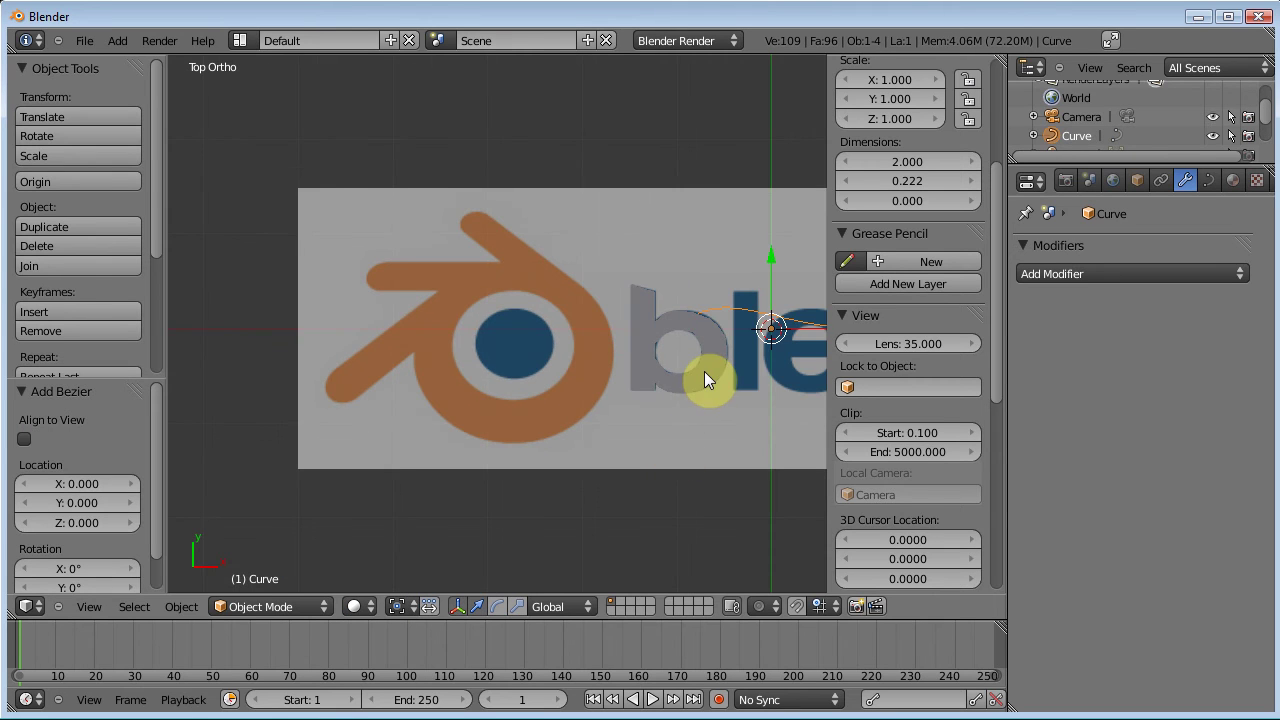
{"action": "key", "text": "g"}
{"action": "left_click", "coordinate": [412, 378]}
{"action": "scroll", "coordinate": [488, 360], "scroll_direction": "up", "scroll_amount": 3}
{"action": "scroll", "coordinate": [488, 360], "scroll_direction": "up", "scroll_amount": 2}
In Edit Mode, try pulling the curve's left handle down, then undo it
{"action": "key", "text": "Tab"}
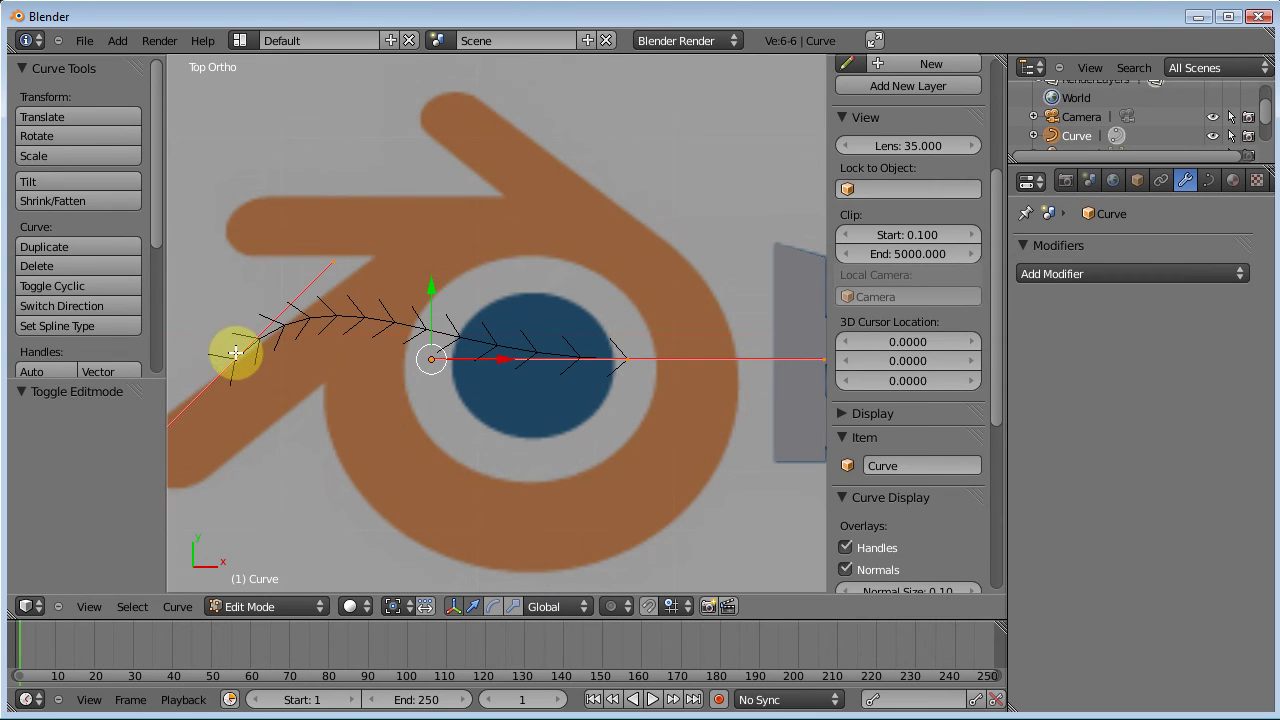
{"action": "right_click", "coordinate": [622, 360]}
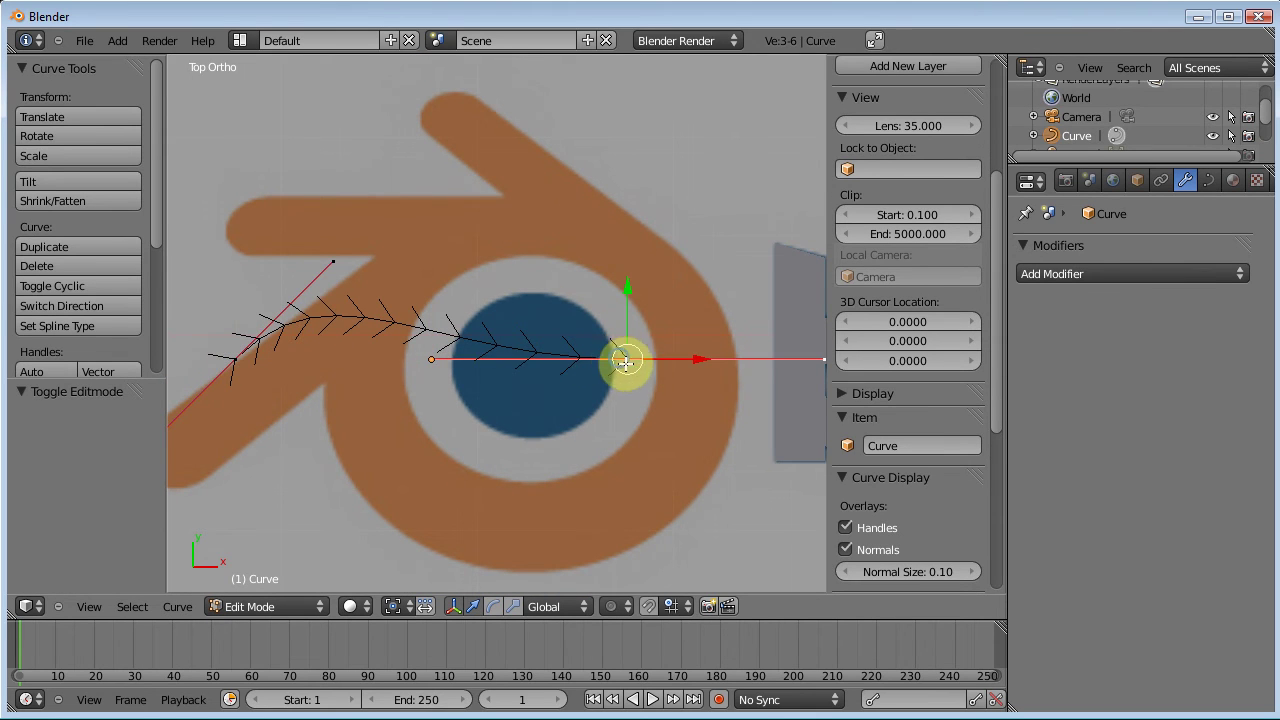
{"action": "right_click", "coordinate": [333, 260]}
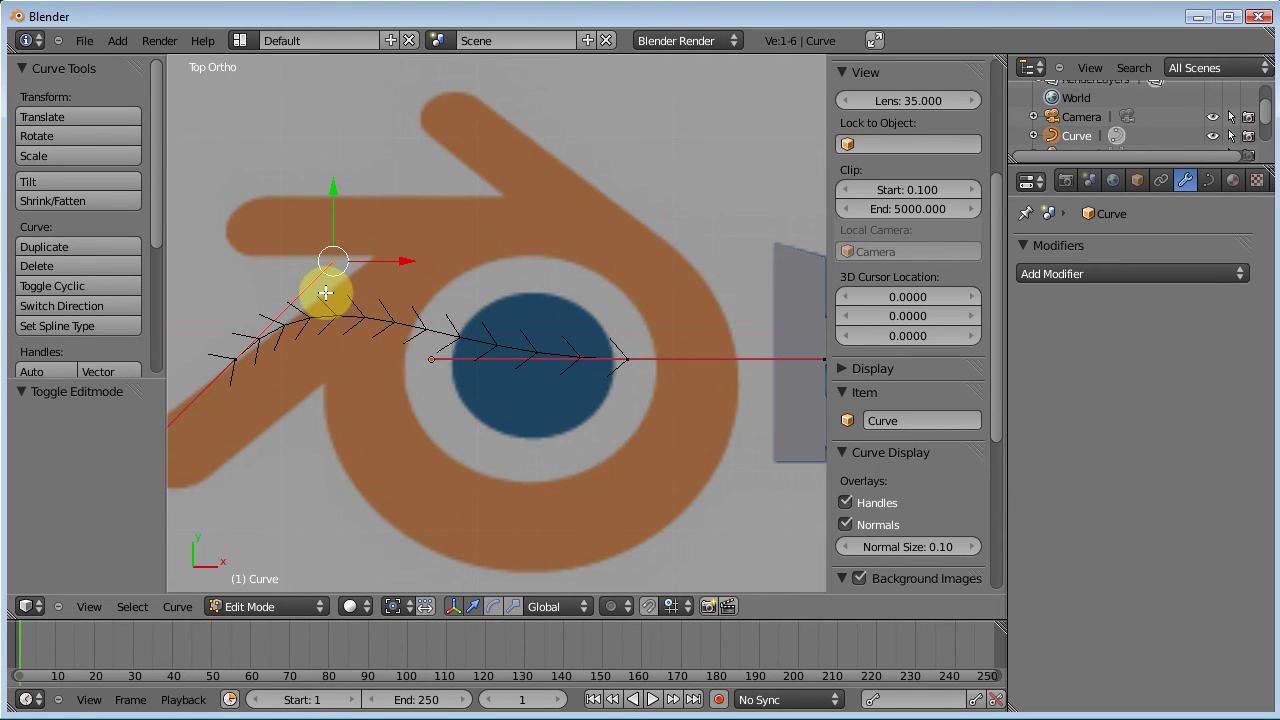
{"action": "right_click_drag", "start_coordinate": [326, 292], "coordinate": [350, 503]}
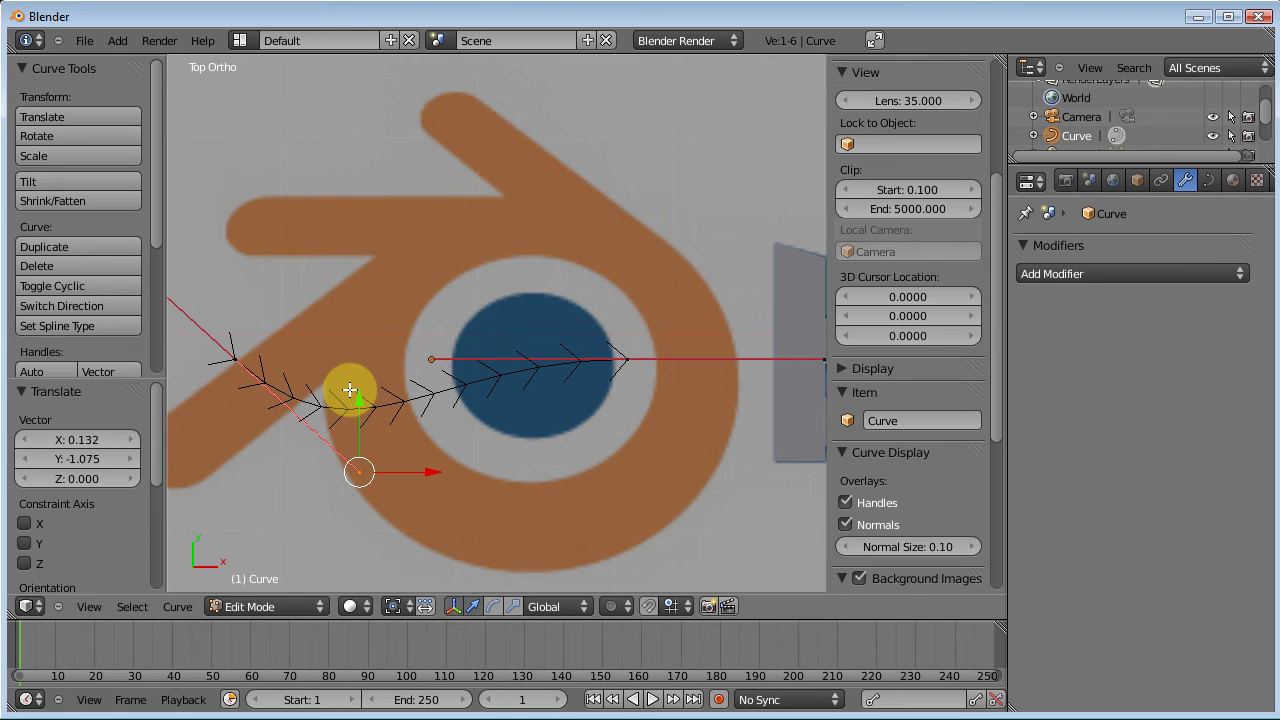
{"action": "key", "text": "ctrl+z"}
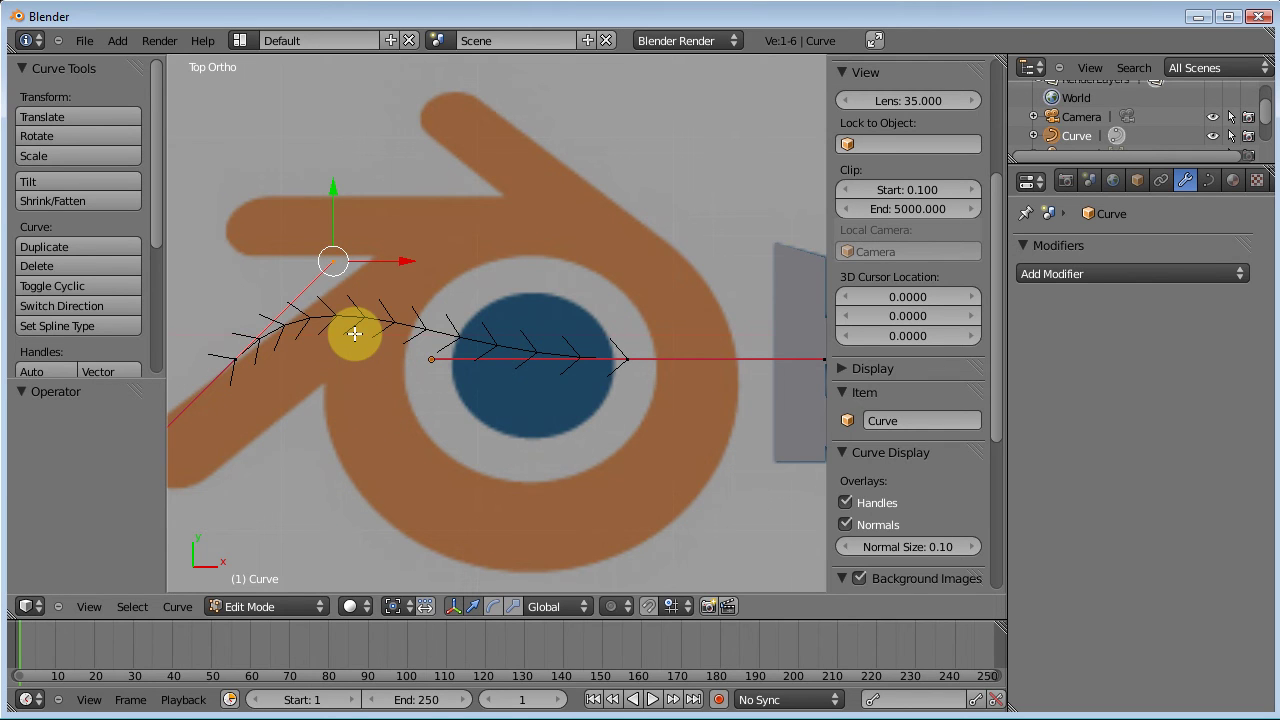
Select every curve point and set all handles to Vector, straightening the curve
{"action": "key", "text": "a"}
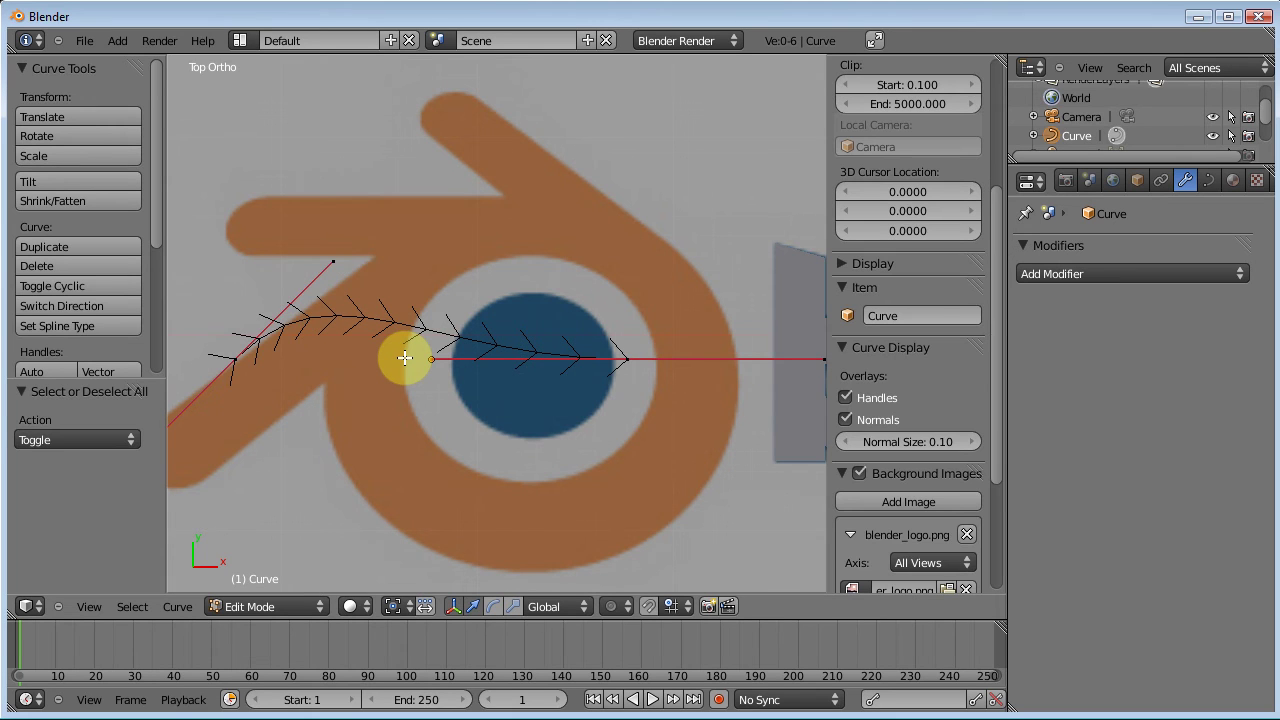
{"action": "key", "text": "a"}
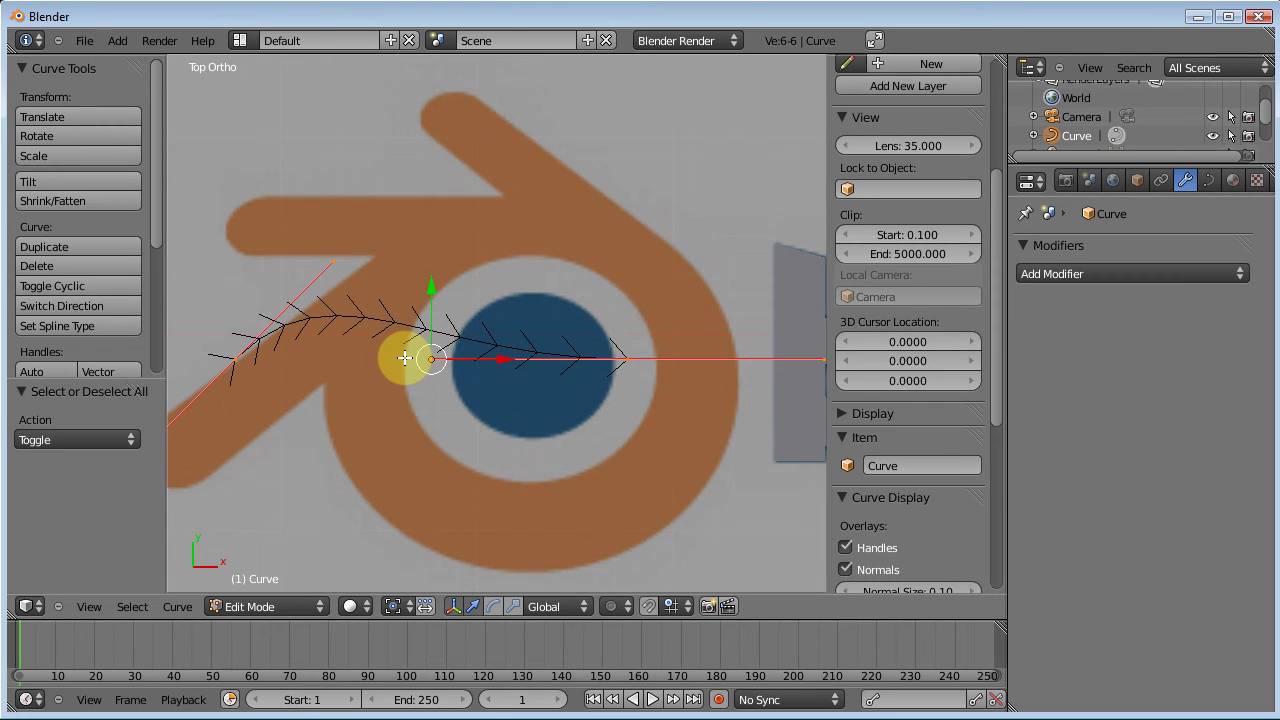
{"action": "key", "text": "v"}
{"action": "left_click", "coordinate": [404, 358]}
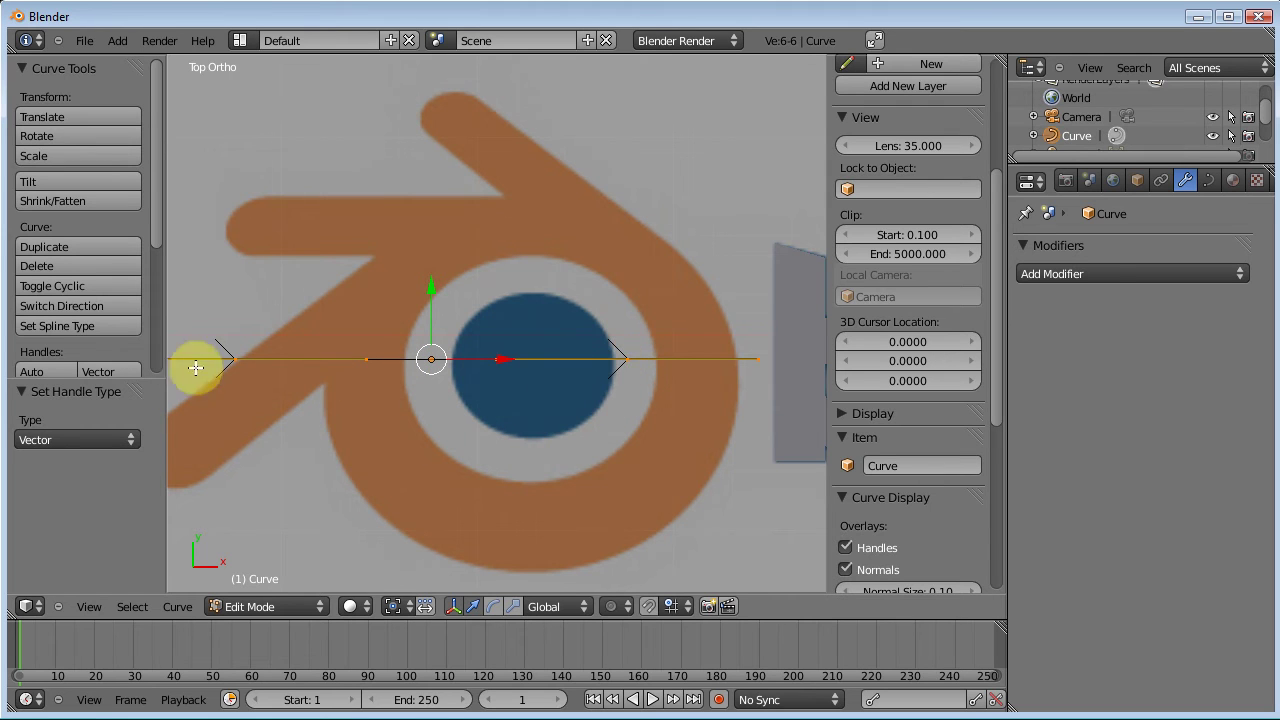
{"action": "scroll", "coordinate": [382, 388], "scroll_direction": "down", "scroll_amount": 2}
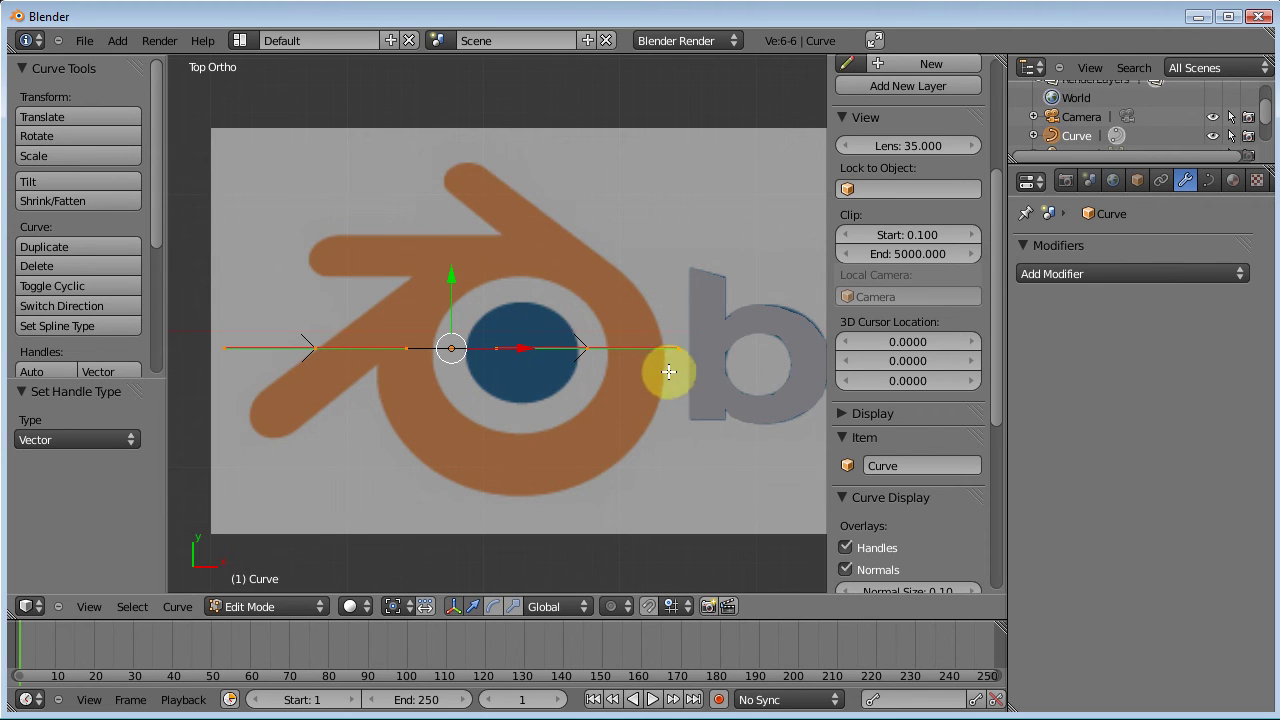
Set the curve's Shape to 2D in its data settings, undoing a test handle bend
{"action": "left_click", "coordinate": [1208, 180]}
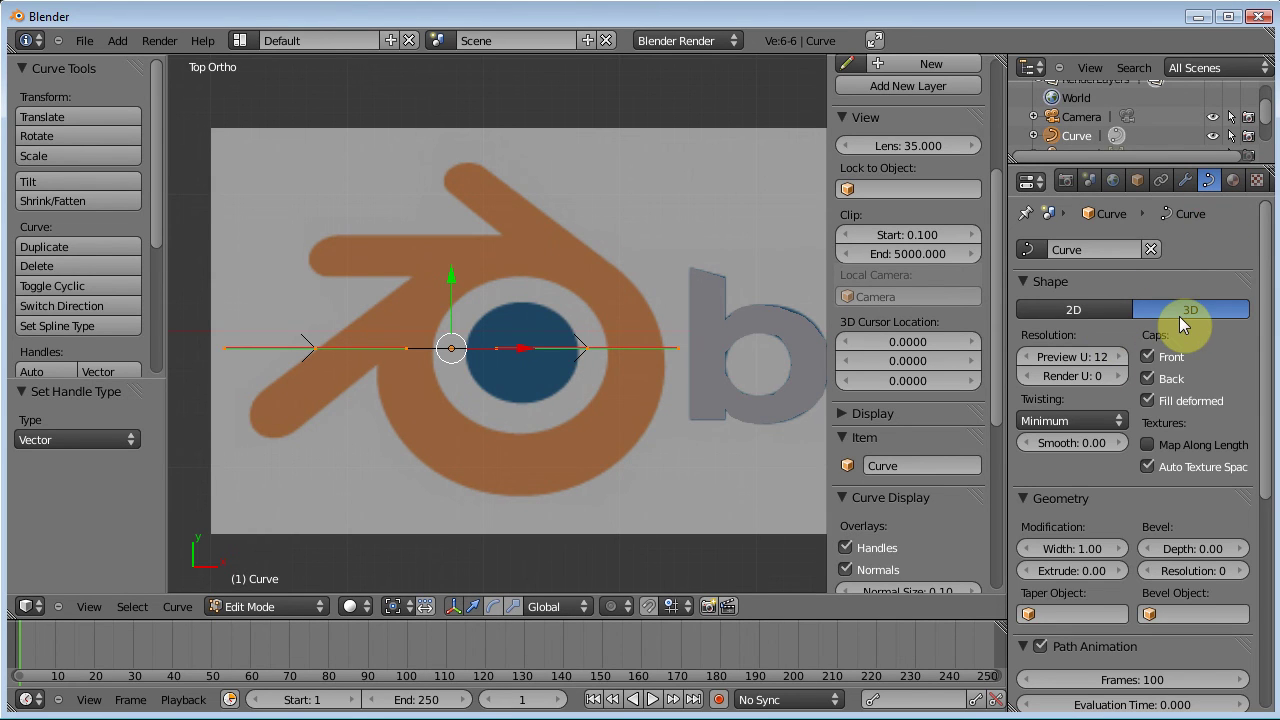
{"action": "left_click", "coordinate": [1077, 309]}
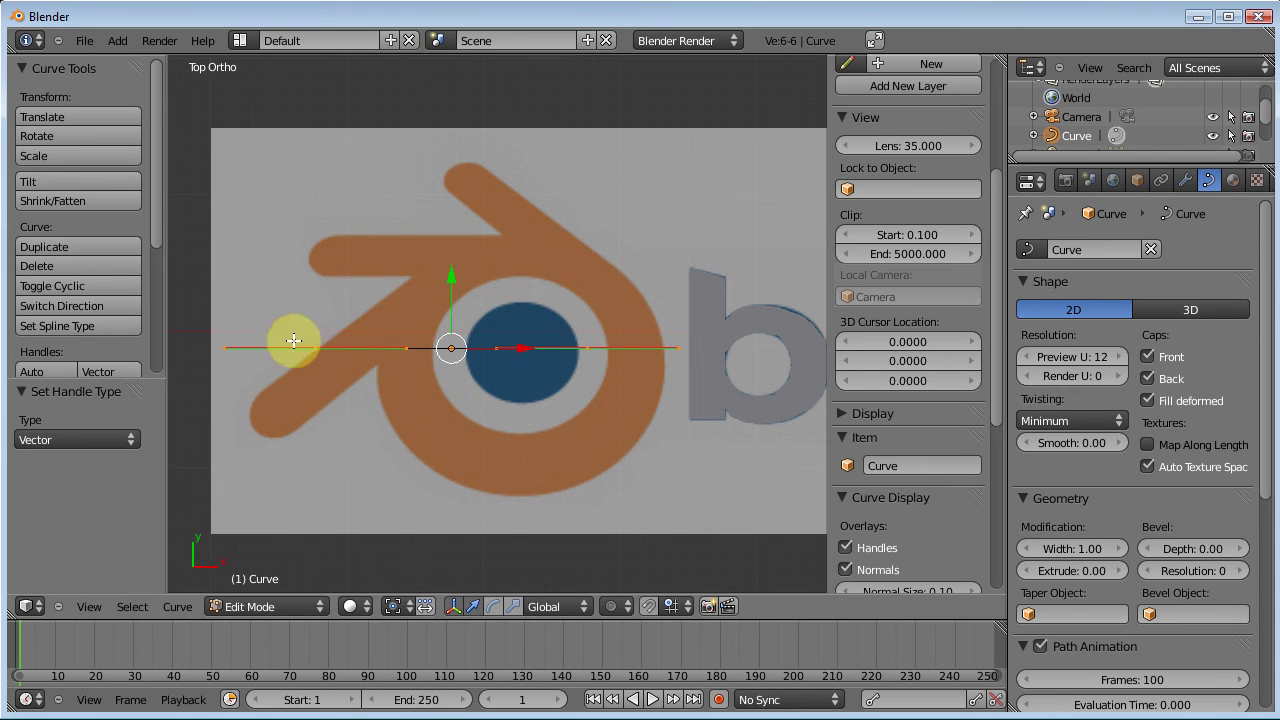
{"action": "left_click", "coordinate": [1195, 308]}
{"action": "right_click", "coordinate": [412, 349]}
{"action": "left_click_drag", "start_coordinate": [423, 309], "coordinate": [358, 362]}
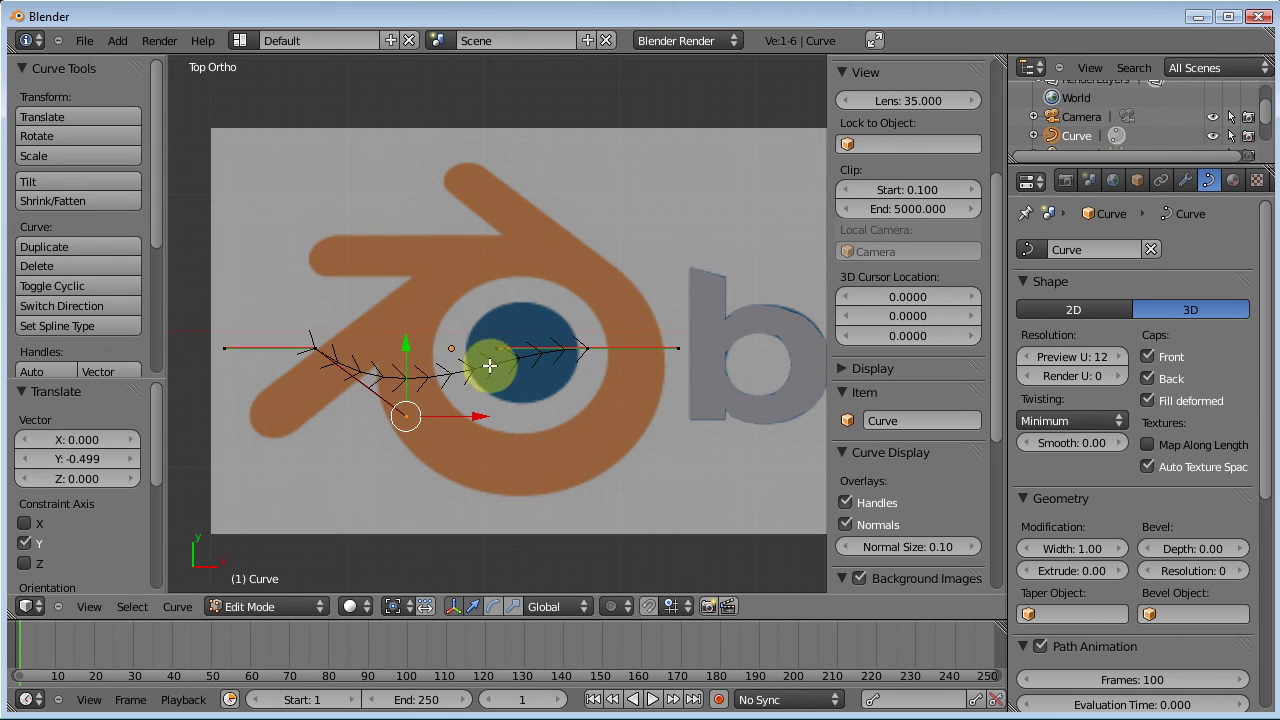
{"action": "left_click", "coordinate": [1069, 305]}
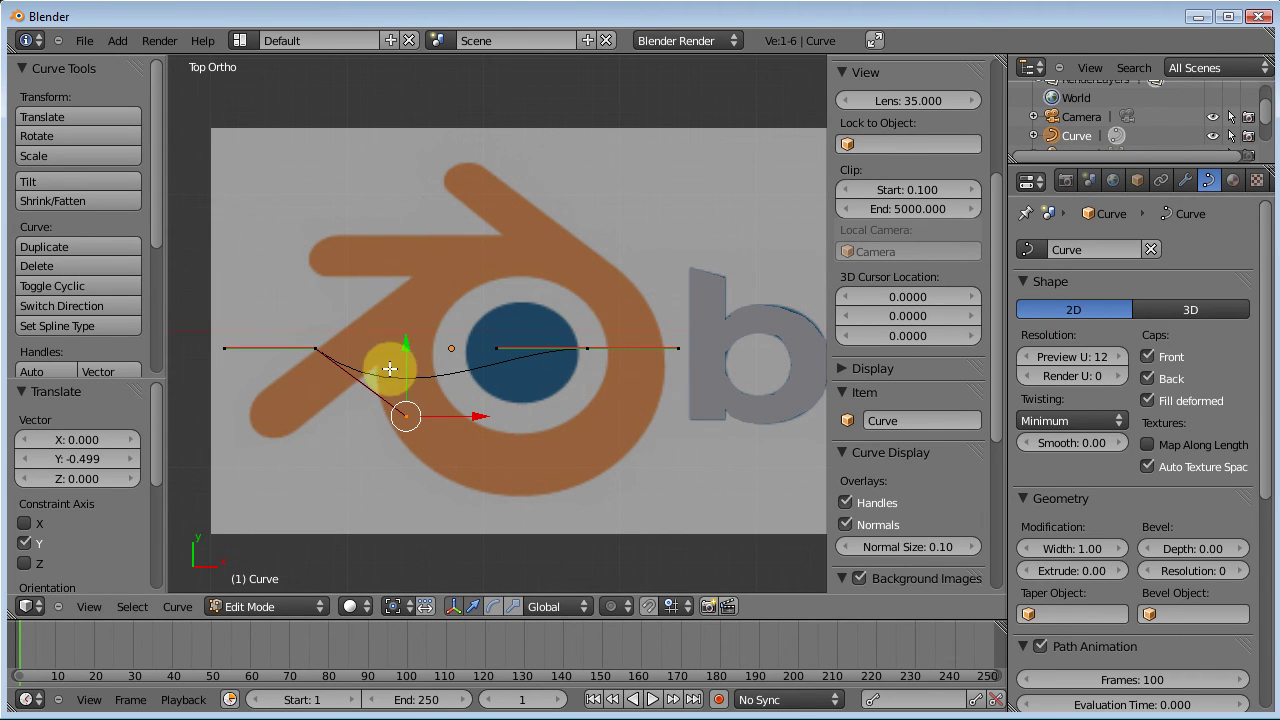
{"action": "key", "text": "ctrl+z"}
{"action": "key", "text": "ctrl+z"}
{"action": "key", "text": "ctrl+z"}
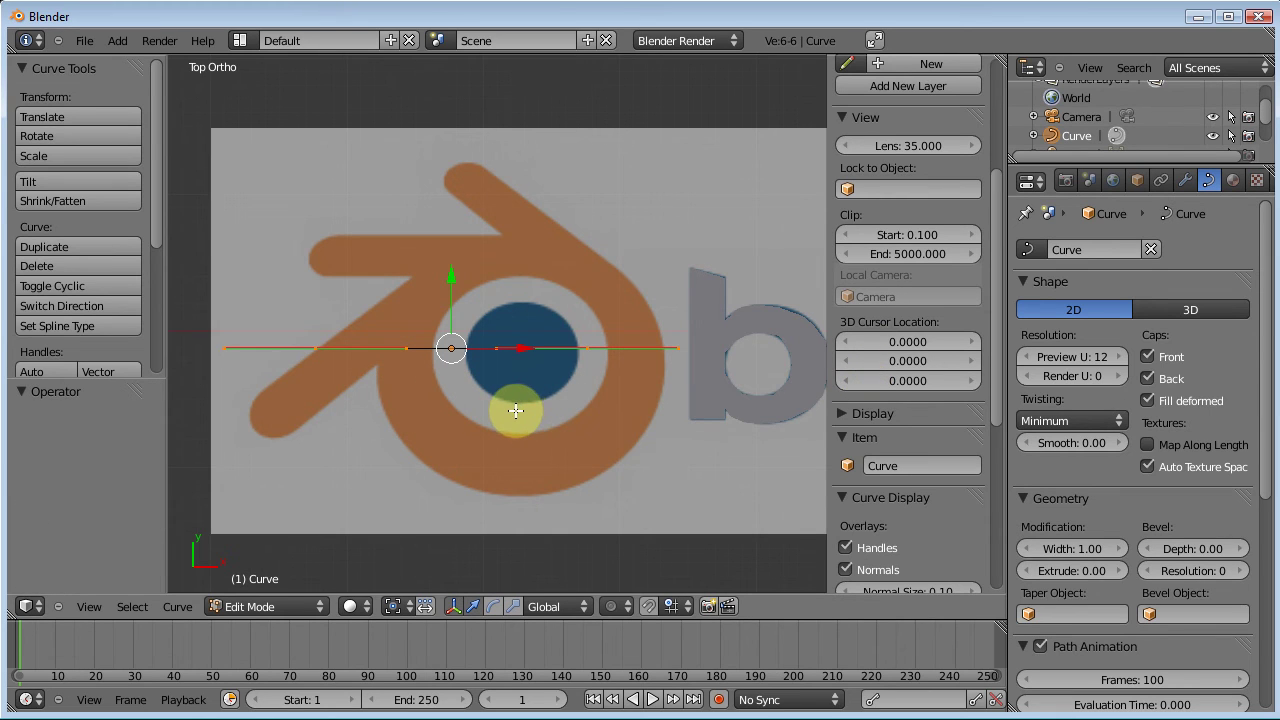
Shrink the curve and lay it along the emblem's upper arm diagonal
{"action": "key", "text": "s"}
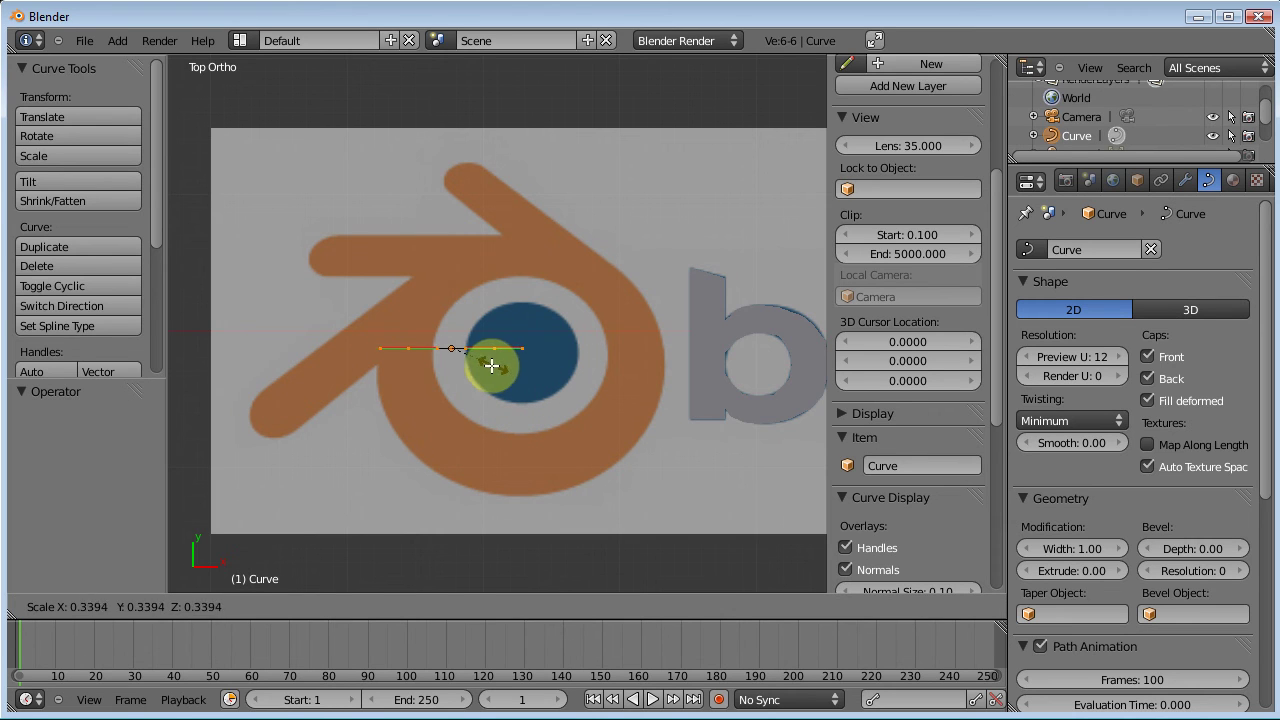
{"action": "left_click", "coordinate": [487, 364]}
{"action": "key", "text": "g"}
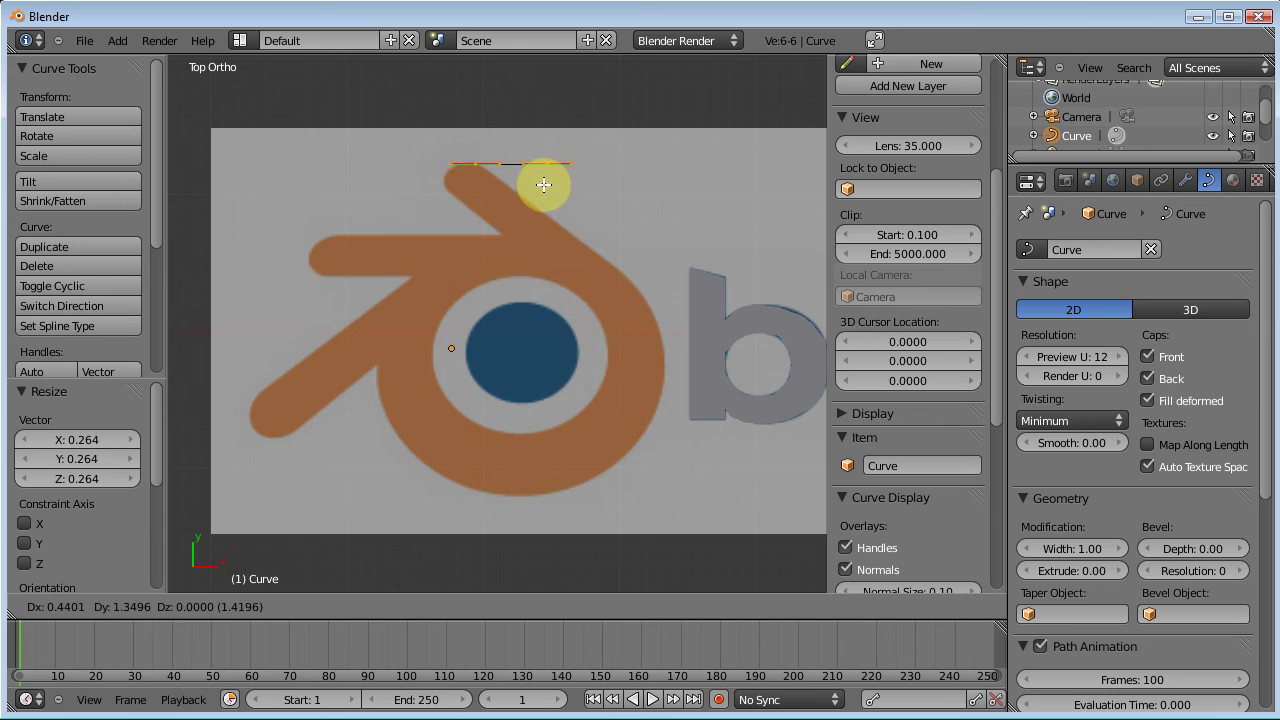
{"action": "left_click", "coordinate": [543, 183]}
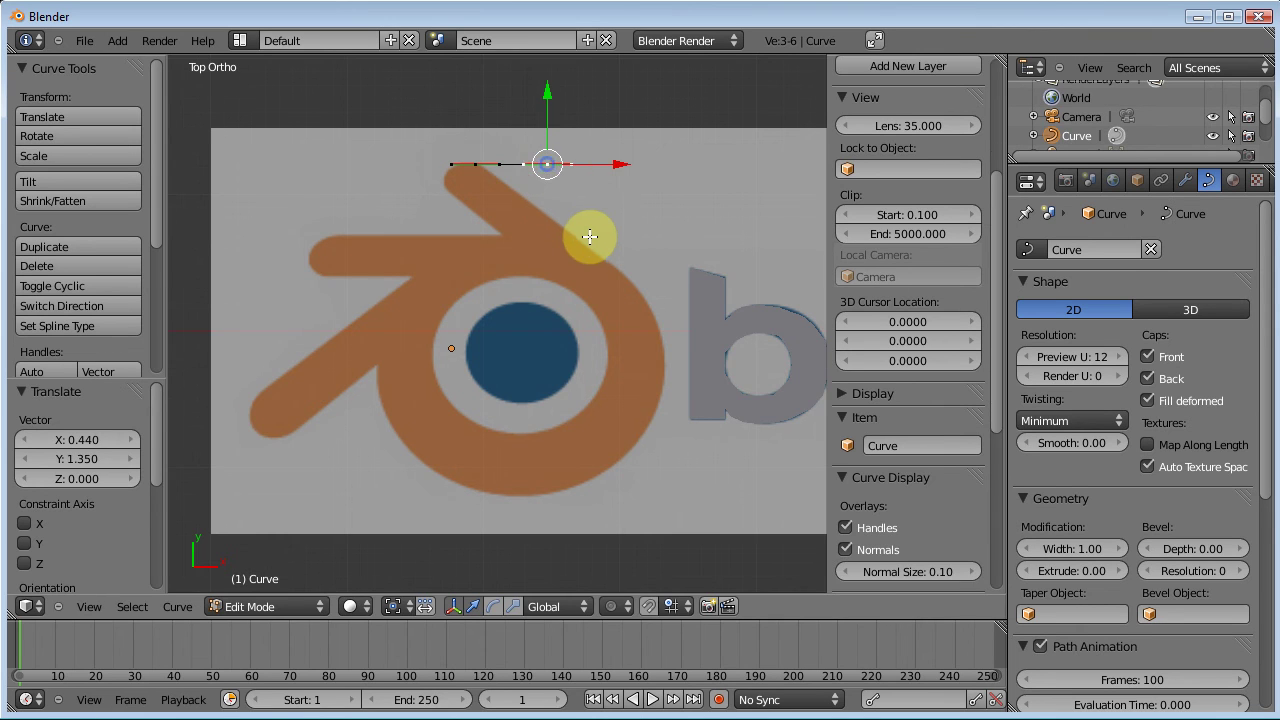
{"action": "key", "text": "g"}
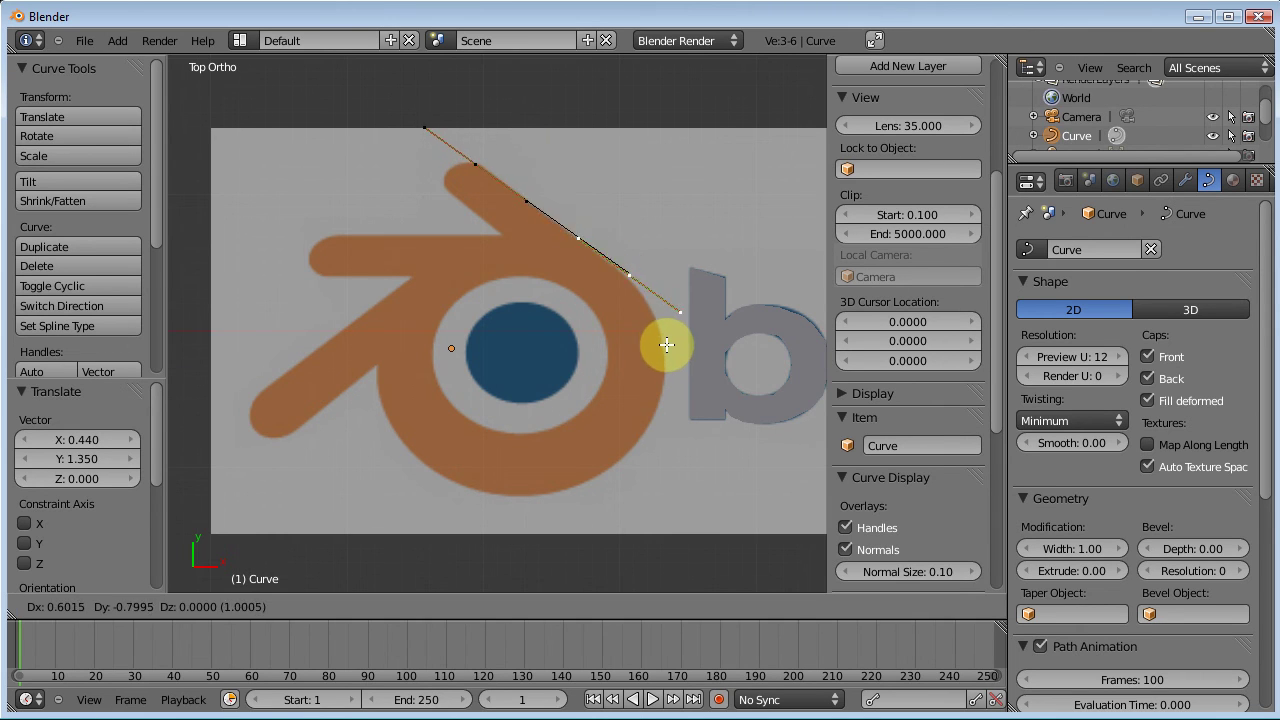
{"action": "left_click", "coordinate": [667, 346]}
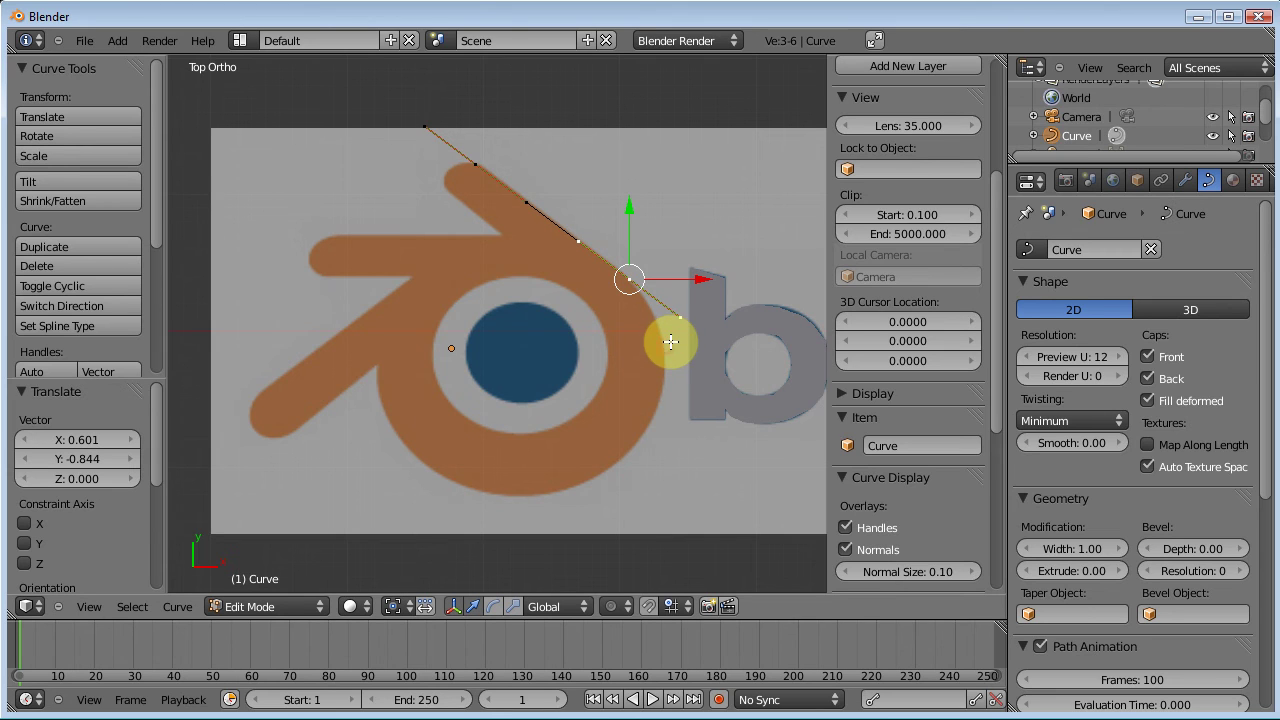
Extrude a new point beside the ring and adjust the neighbouring point and handle
{"action": "key", "text": "e"}
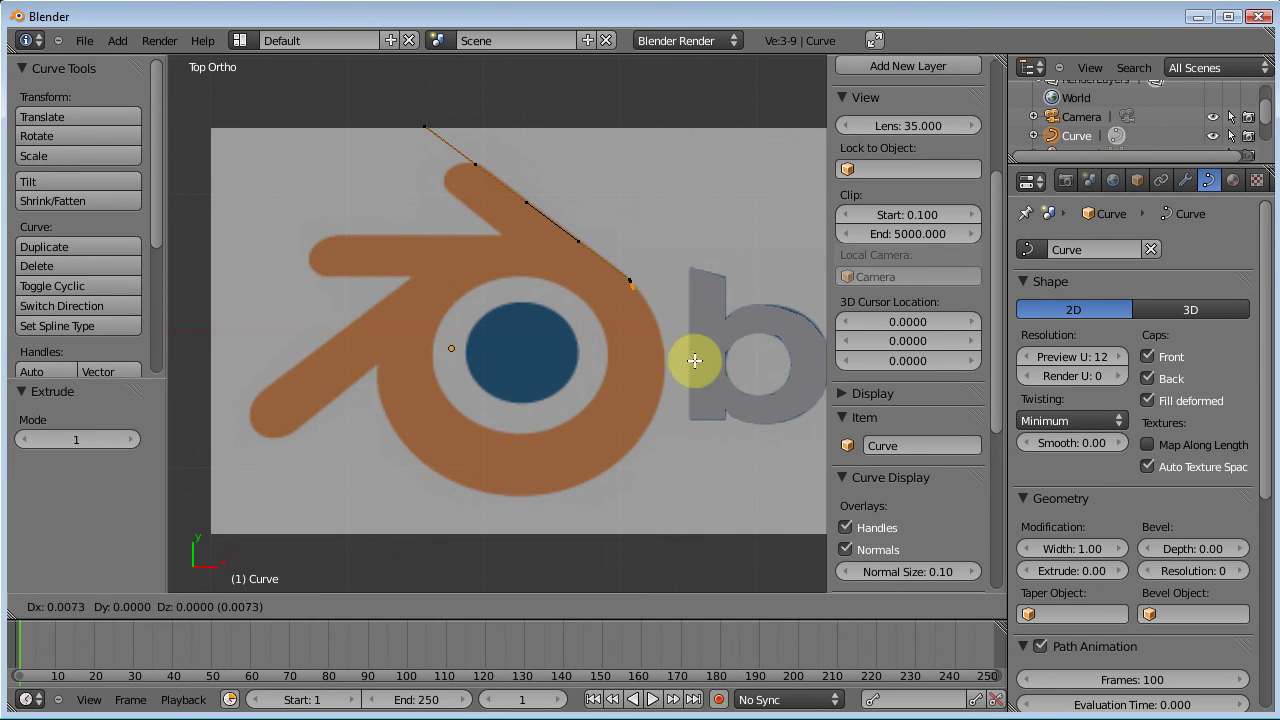
{"action": "left_click", "coordinate": [721, 470]}
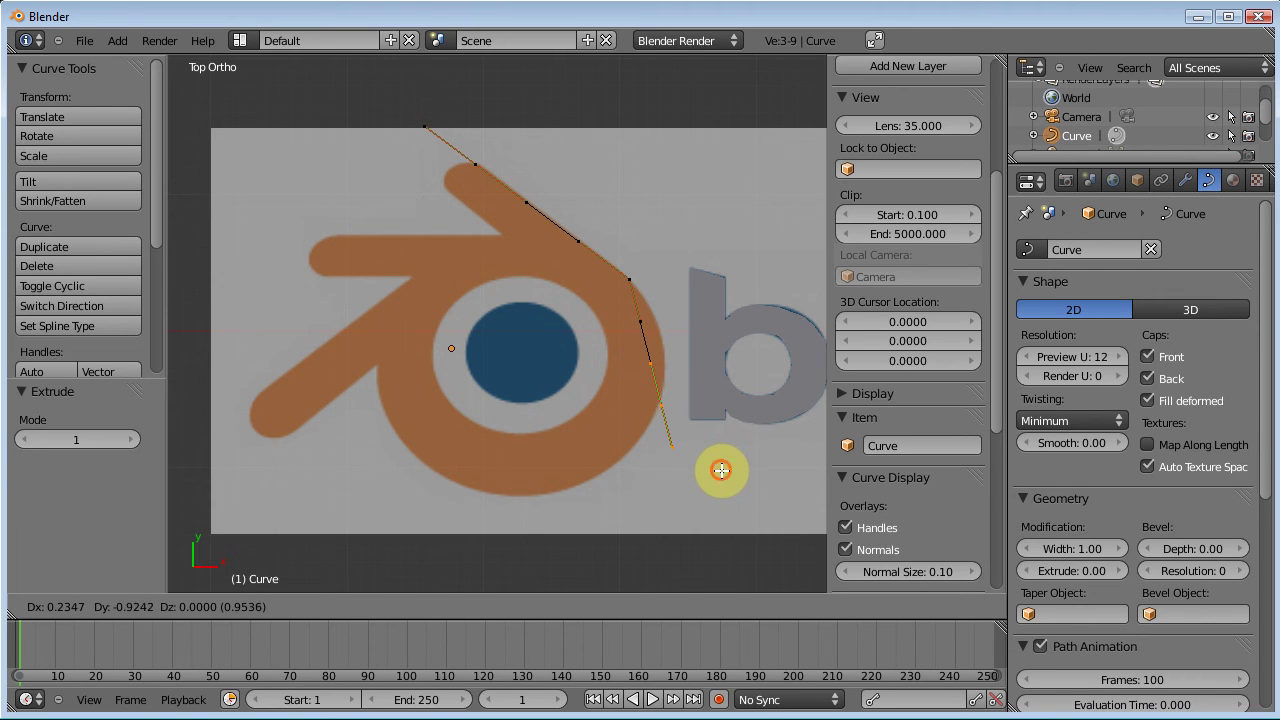
{"action": "right_click", "coordinate": [652, 363]}
{"action": "key", "text": "g"}
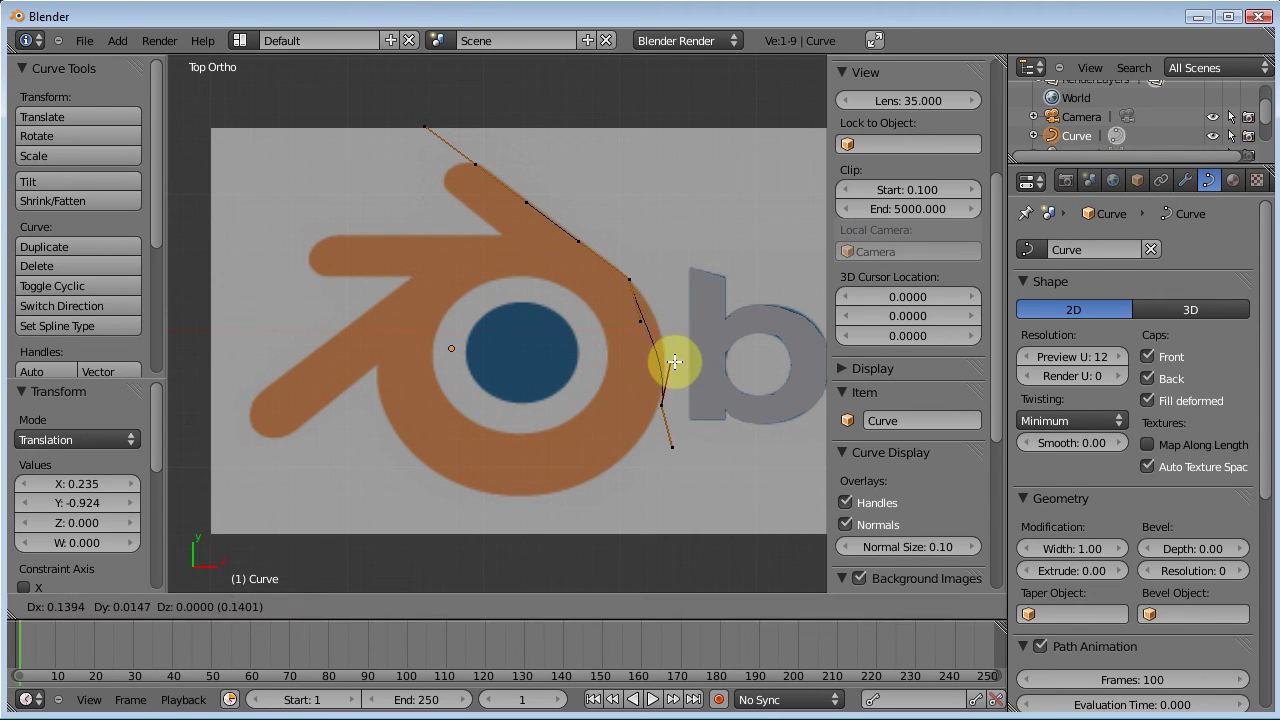
{"action": "left_click", "coordinate": [674, 363]}
{"action": "right_click", "coordinate": [634, 314]}
{"action": "key", "text": "g"}
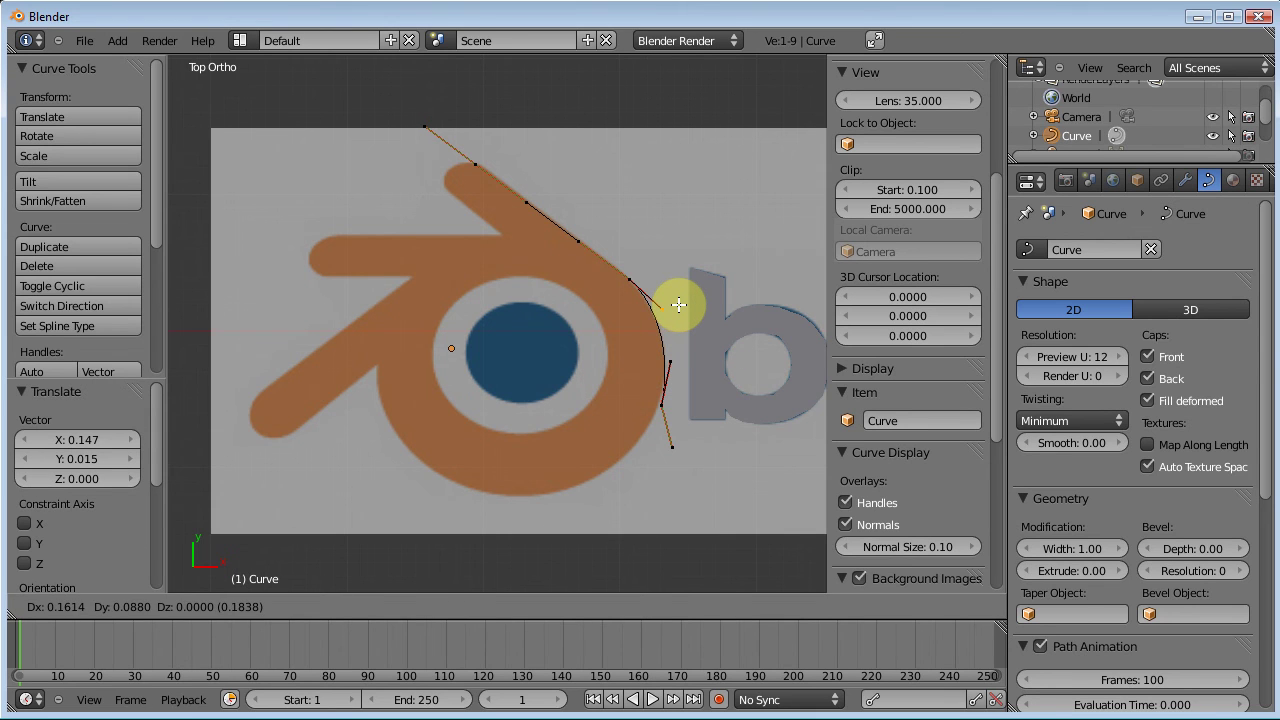
{"action": "left_click", "coordinate": [662, 309]}
Attempt another extruded point from the ring, then cancel and undo it
{"action": "right_click", "coordinate": [668, 407]}
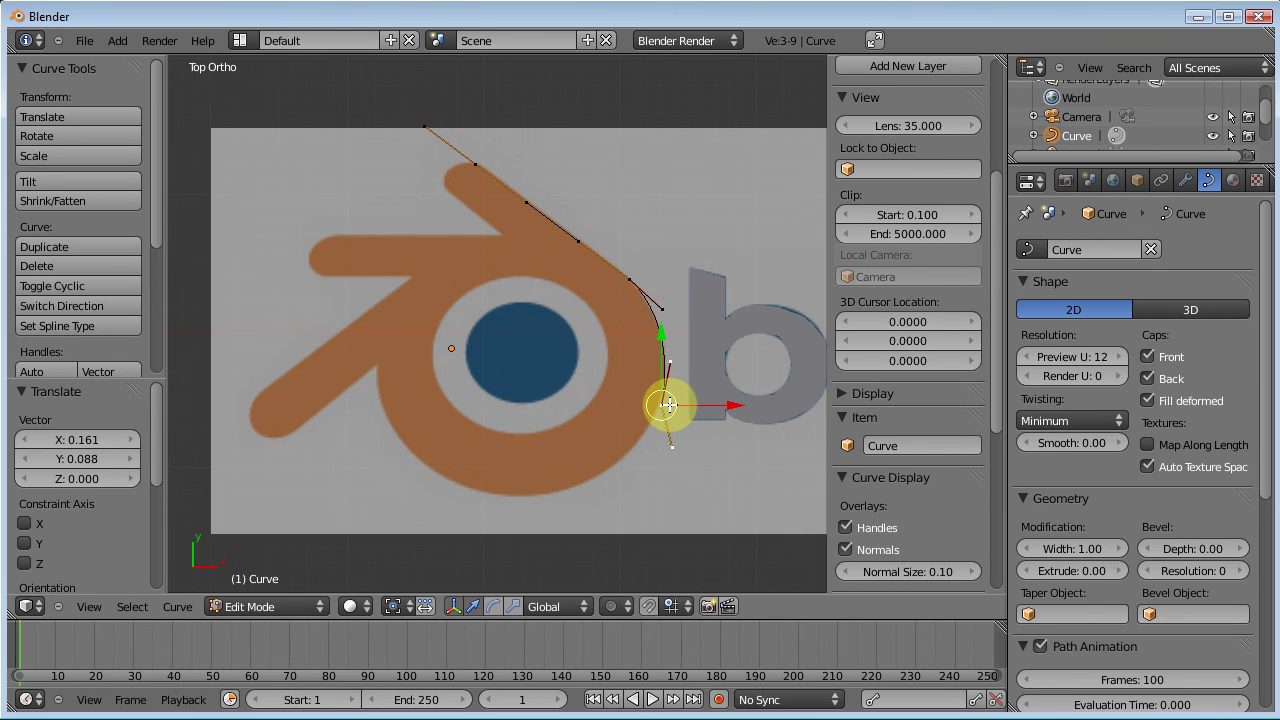
{"action": "key", "text": "e"}
{"action": "right_click", "coordinate": [606, 474]}
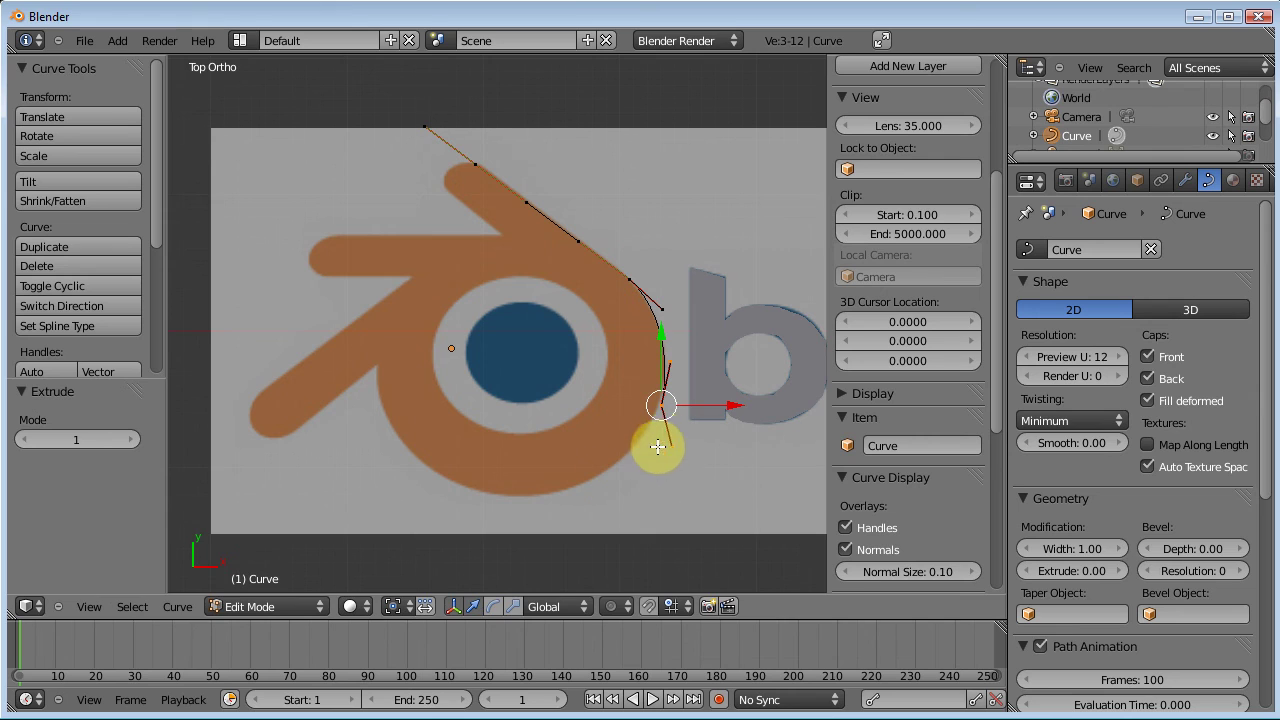
{"action": "key", "text": "ctrl+z"}
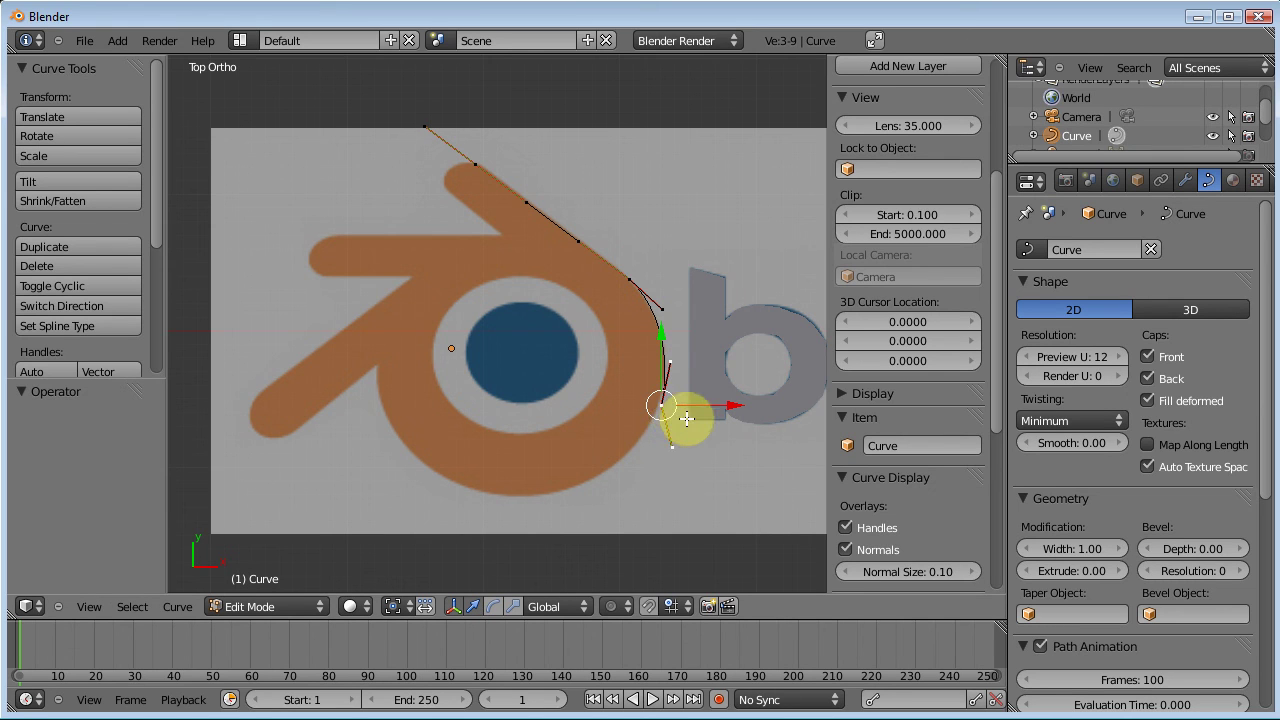
{"action": "key", "text": "ctrl+z"}
{"action": "key", "text": "ctrl+z"}
{"action": "key", "text": "ctrl+z"}
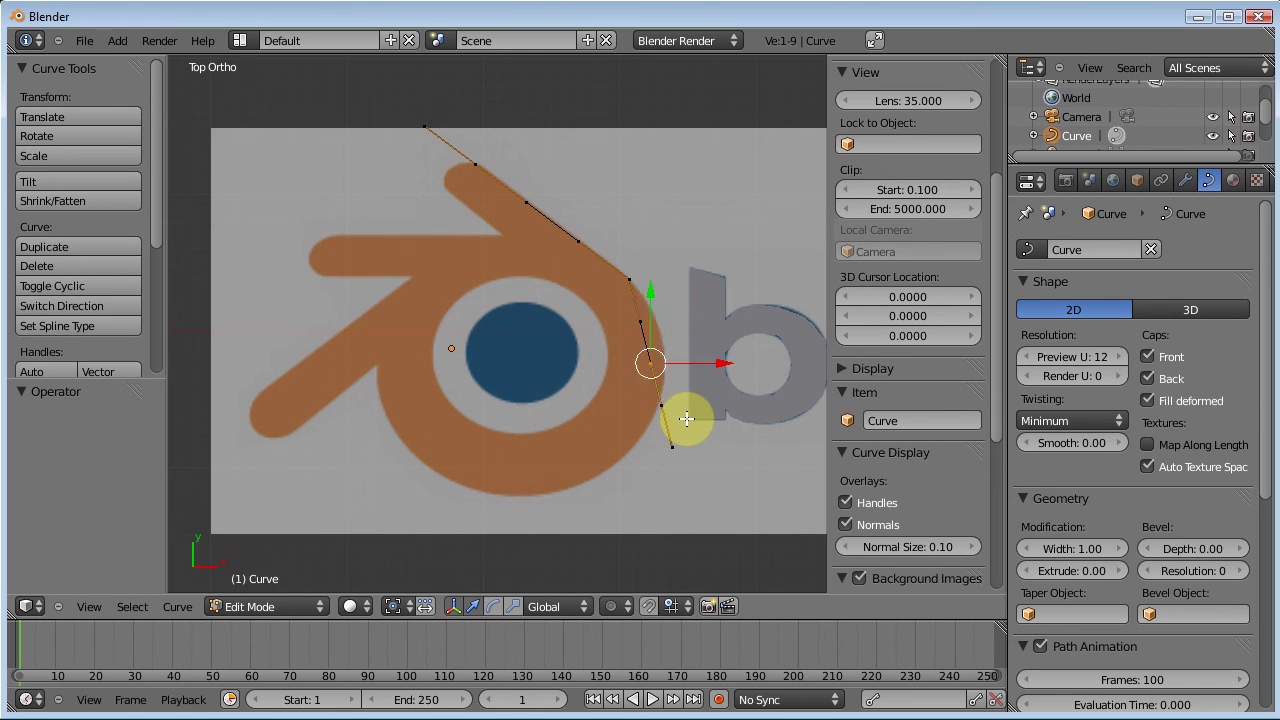
Extrude curve points around the ring's bottom out to the lower-left arm's tip
{"action": "key", "text": "e"}
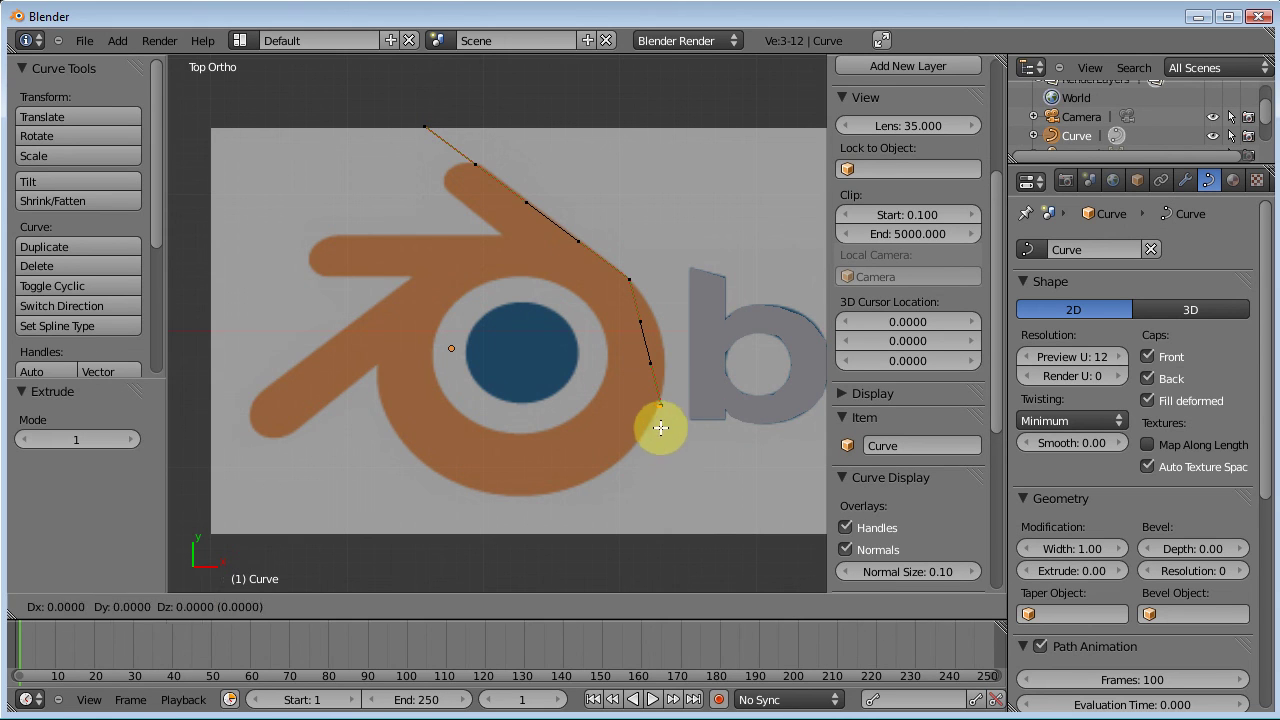
{"action": "left_click", "coordinate": [537, 505]}
{"action": "key", "text": "e"}
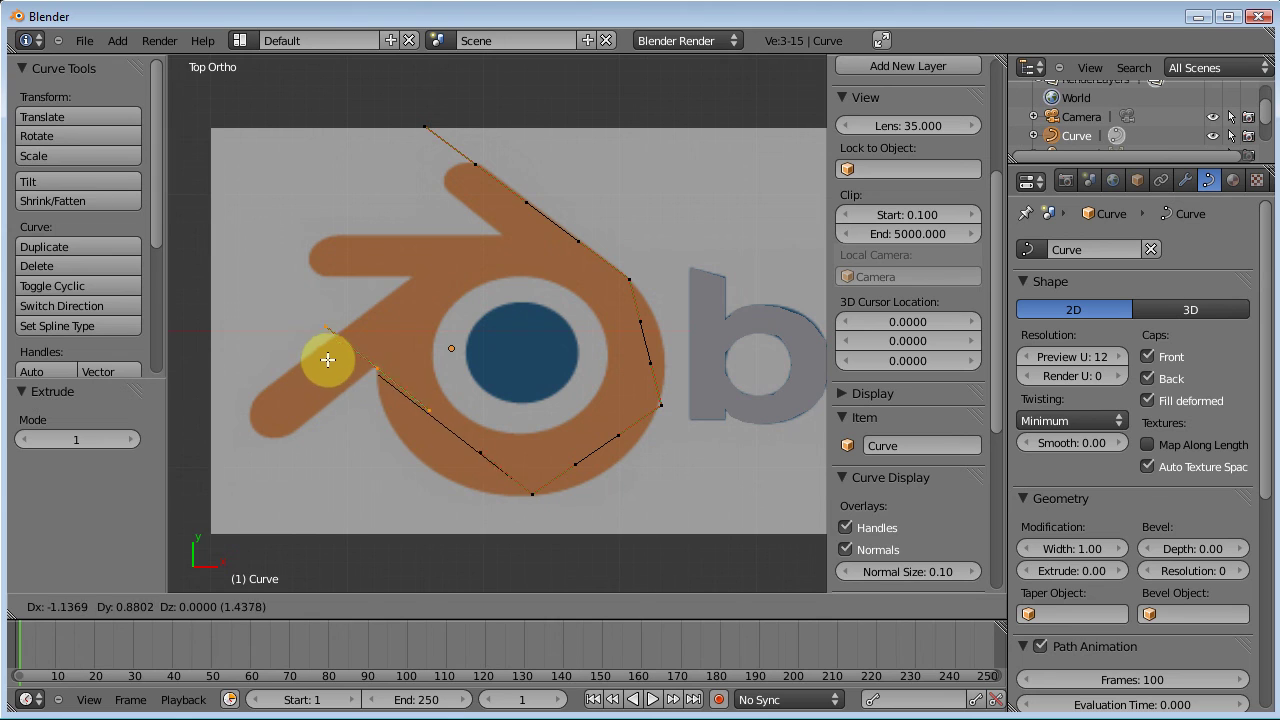
{"action": "left_click", "coordinate": [326, 358]}
{"action": "key", "text": "e"}
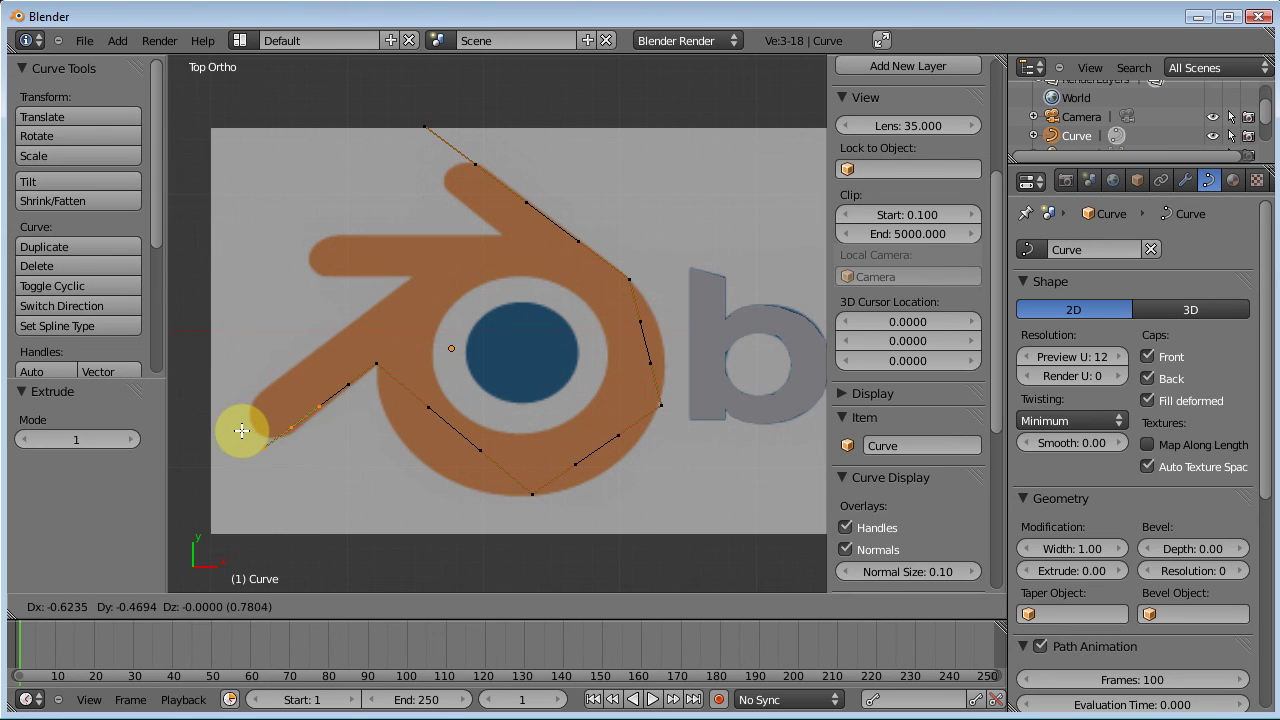
{"action": "left_click", "coordinate": [240, 434]}
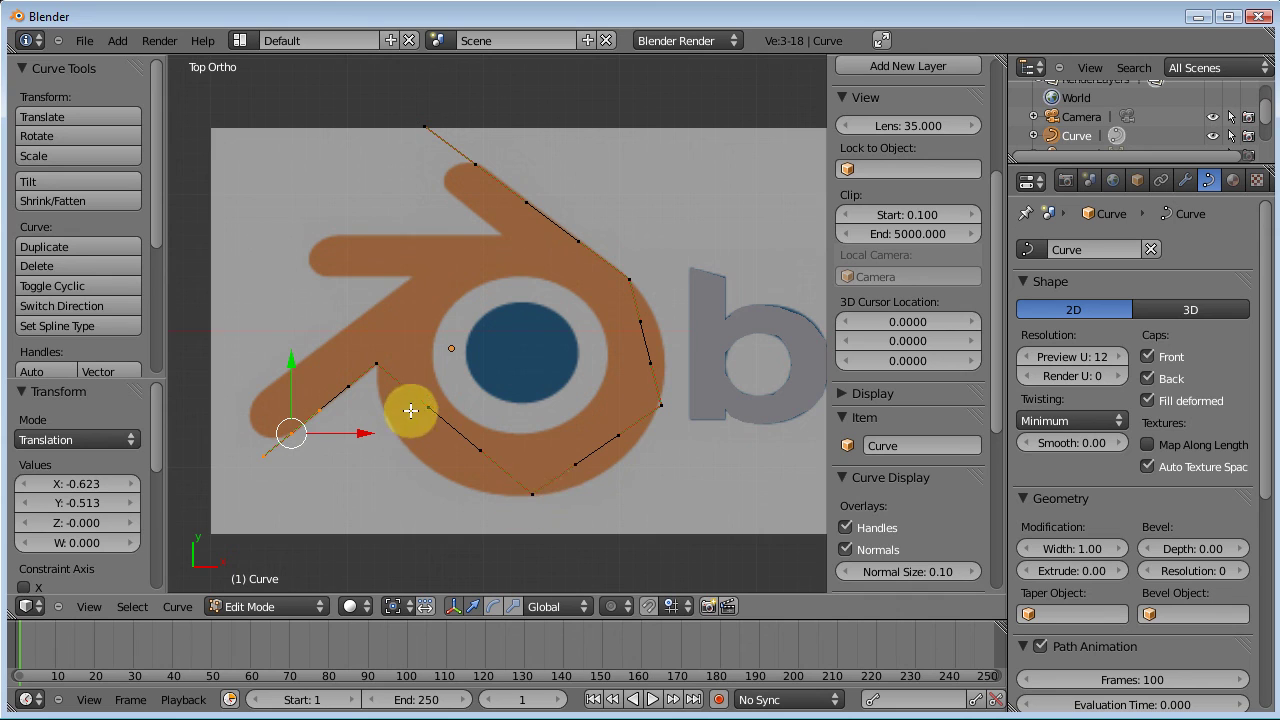
Add points around the arm's end and along the upper-left arm toward the top prong
{"action": "left_click", "coordinate": [252, 426], "text": "ctrl"}
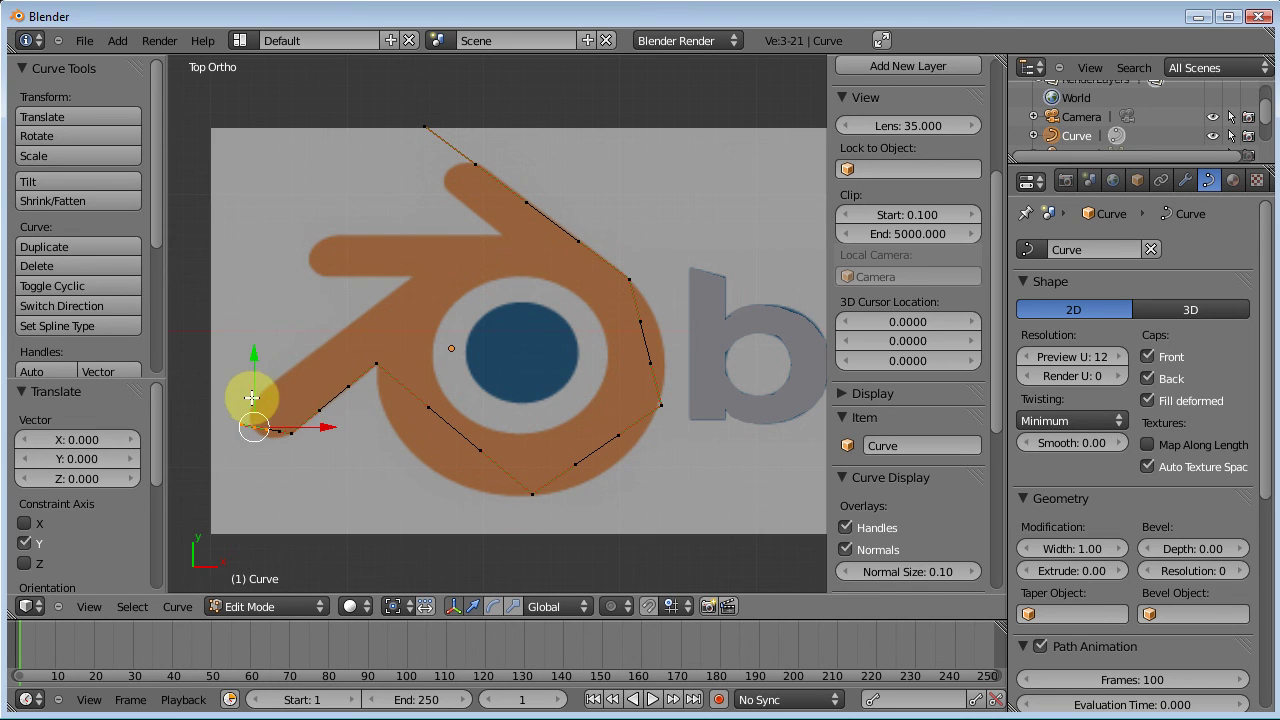
{"action": "left_click", "coordinate": [250, 396]}
{"action": "left_click", "coordinate": [453, 606]}
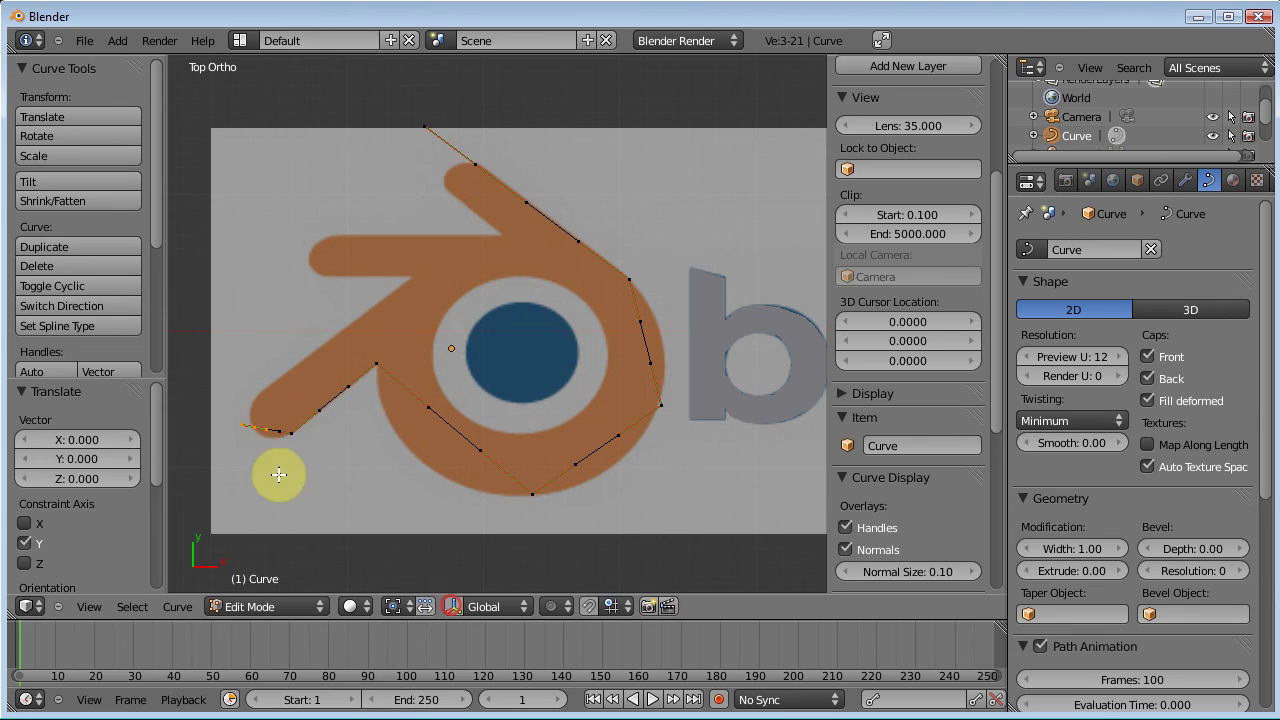
{"action": "left_click", "coordinate": [256, 397], "text": "ctrl"}
{"action": "left_click", "coordinate": [414, 275], "text": "ctrl"}
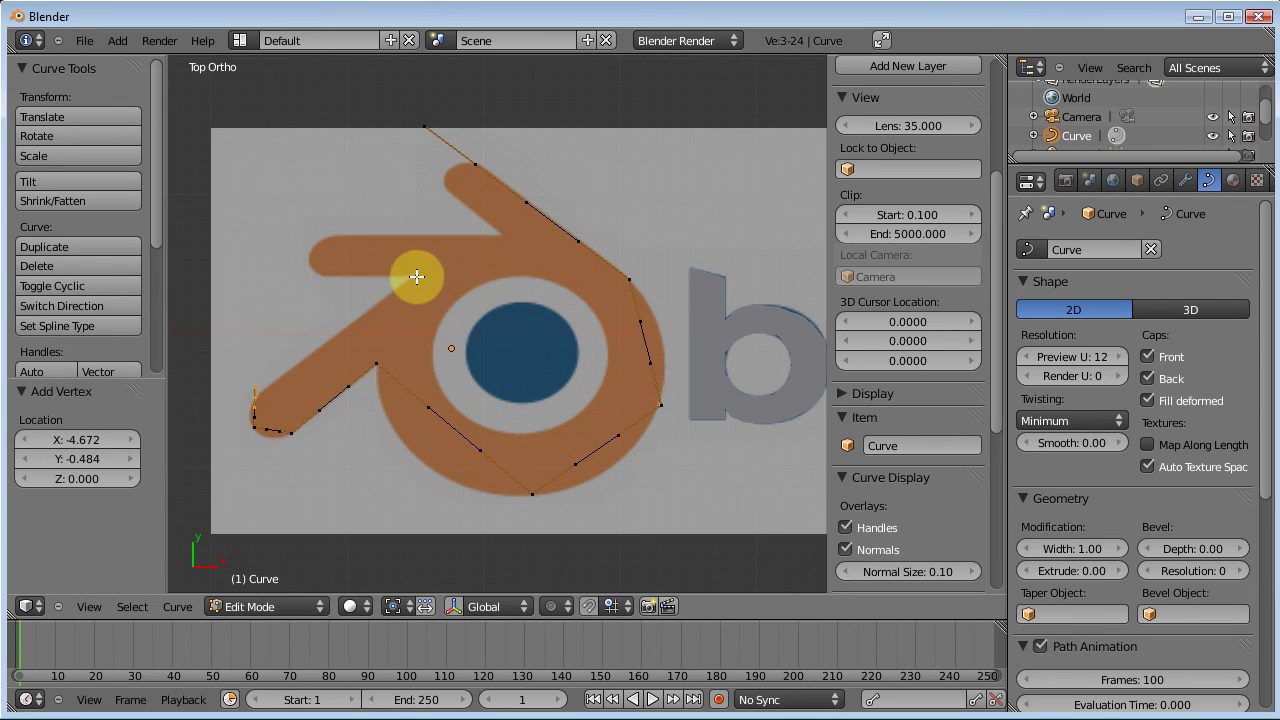
{"action": "left_click", "coordinate": [353, 275], "text": "ctrl"}
{"action": "left_click", "coordinate": [308, 258], "text": "ctrl"}
{"action": "left_click", "coordinate": [336, 232], "text": "ctrl"}
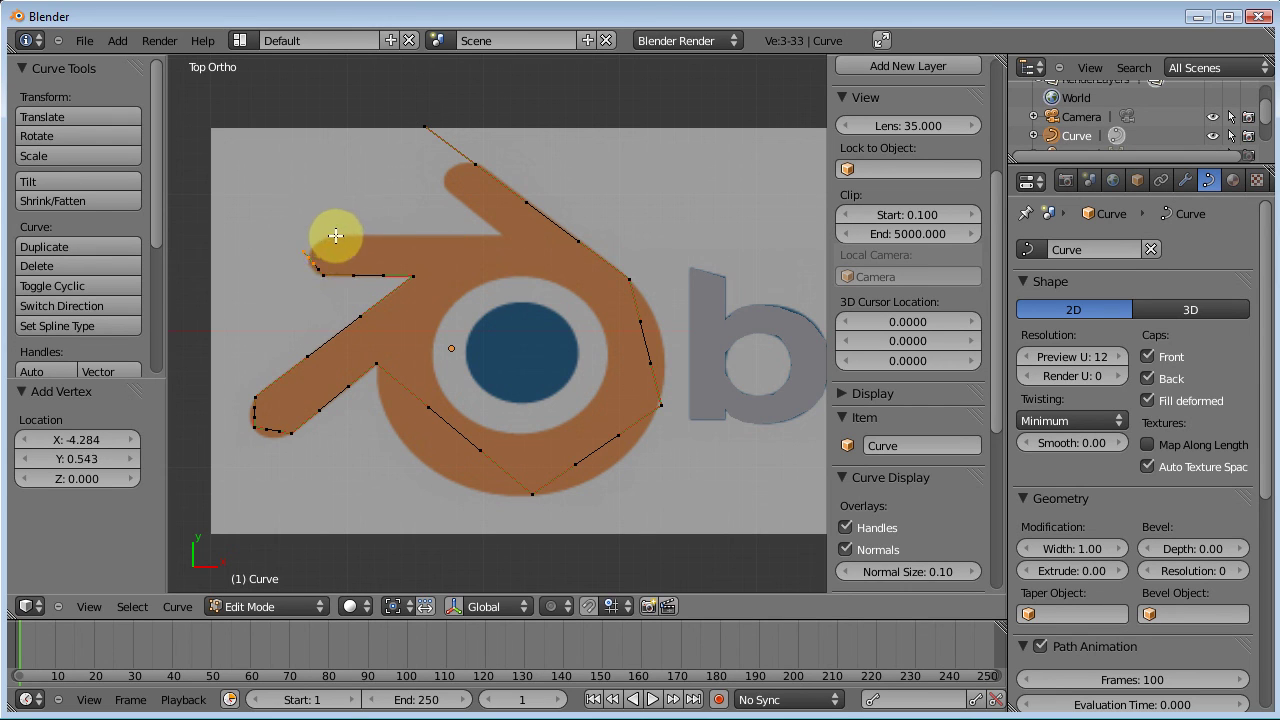
{"action": "left_click", "coordinate": [505, 234], "text": "ctrl"}
{"action": "left_click", "coordinate": [443, 183], "text": "ctrl"}
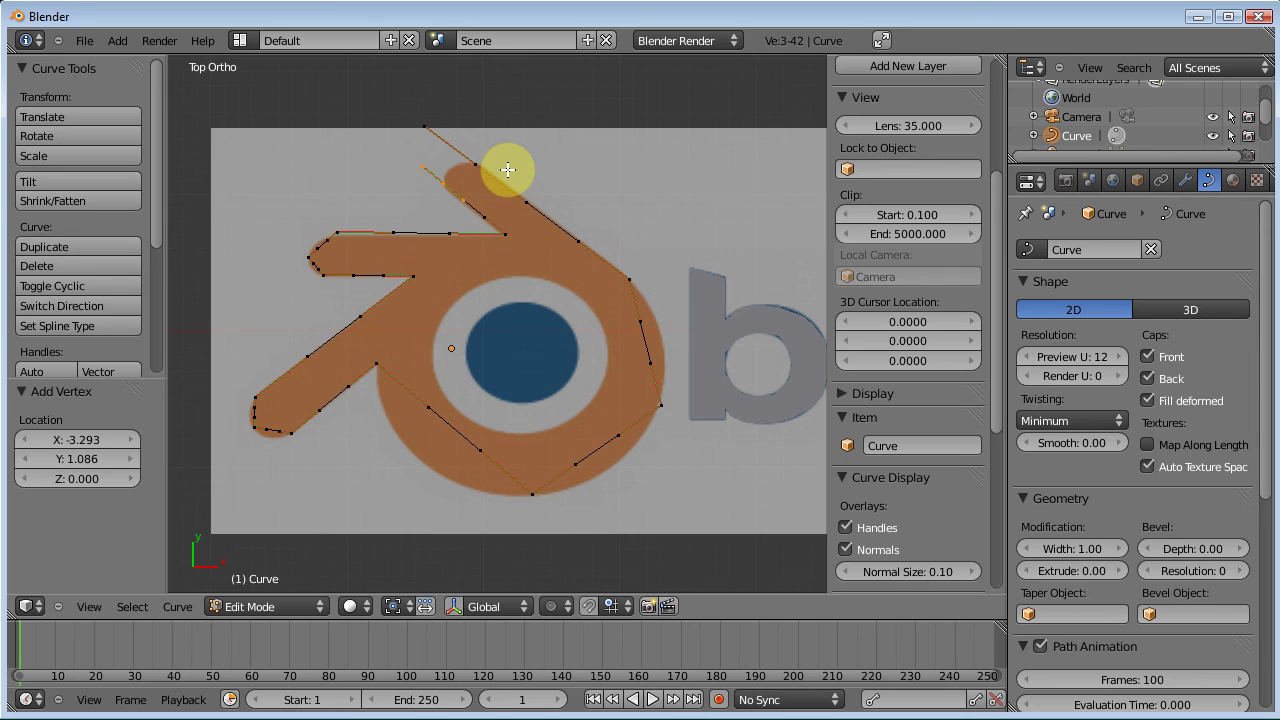
Make the curve cyclic, switch to wireframe, and shift a right-side ring point outward
{"action": "key", "text": "alt+c"}
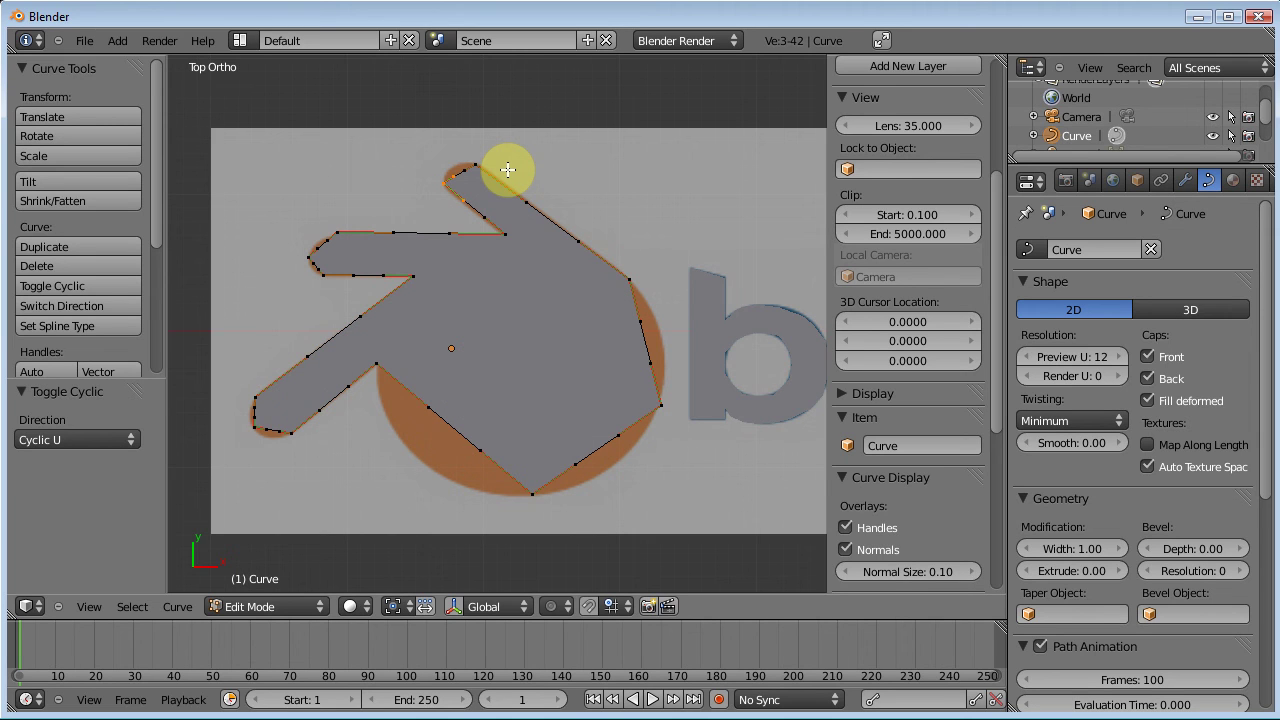
{"action": "key", "text": "z"}
{"action": "key", "text": "z"}
{"action": "key", "text": "z"}
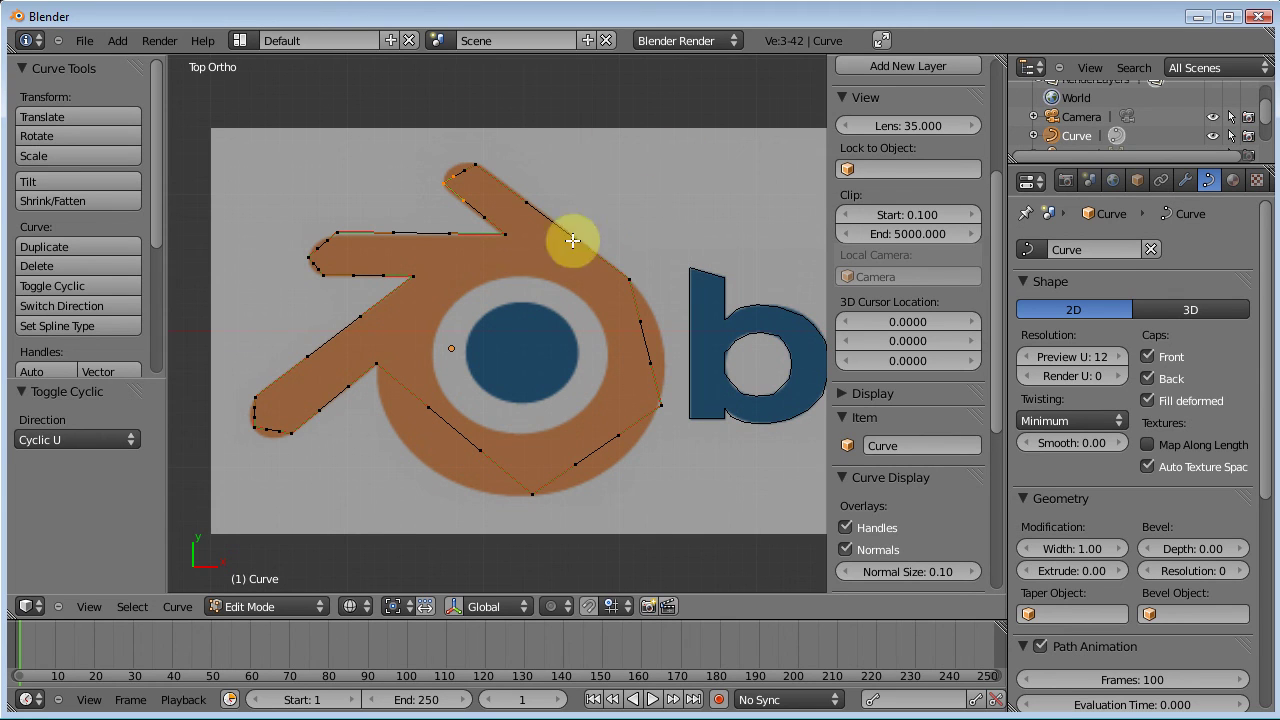
{"action": "right_click", "coordinate": [643, 314]}
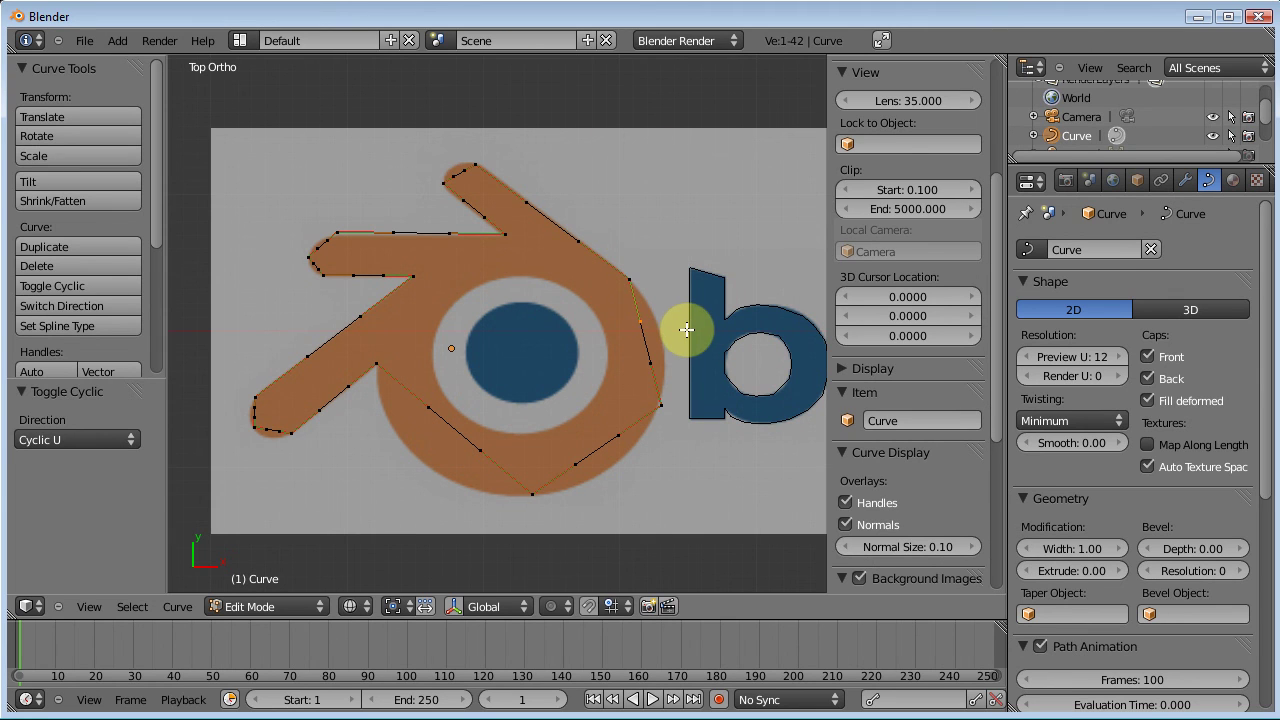
{"action": "key", "text": "g"}
{"action": "left_click", "coordinate": [700, 317]}
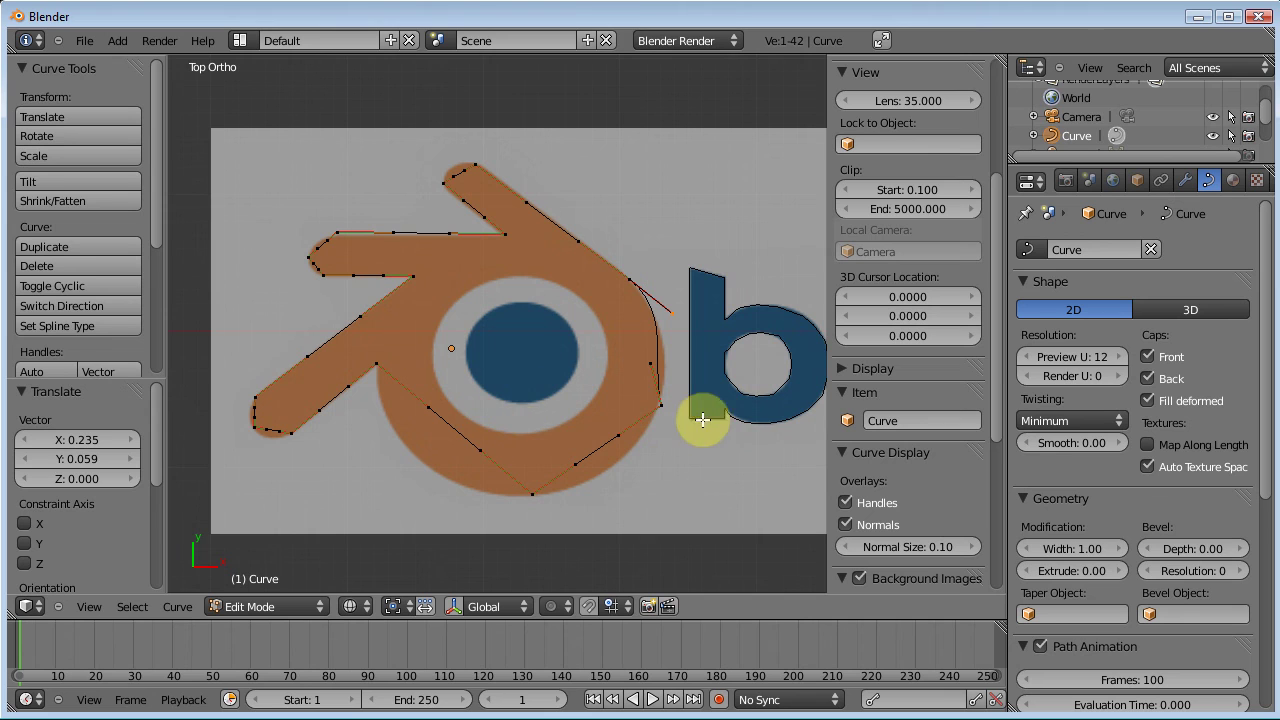
Pan and zoom out to show the whole blender wordmark, then leave curve Edit Mode
{"action": "middle_click_drag", "start_coordinate": [640, 410], "coordinate": [181, 426], "text": "shift"}
{"action": "scroll", "coordinate": [181, 426], "scroll_direction": "down", "scroll_amount": 2}
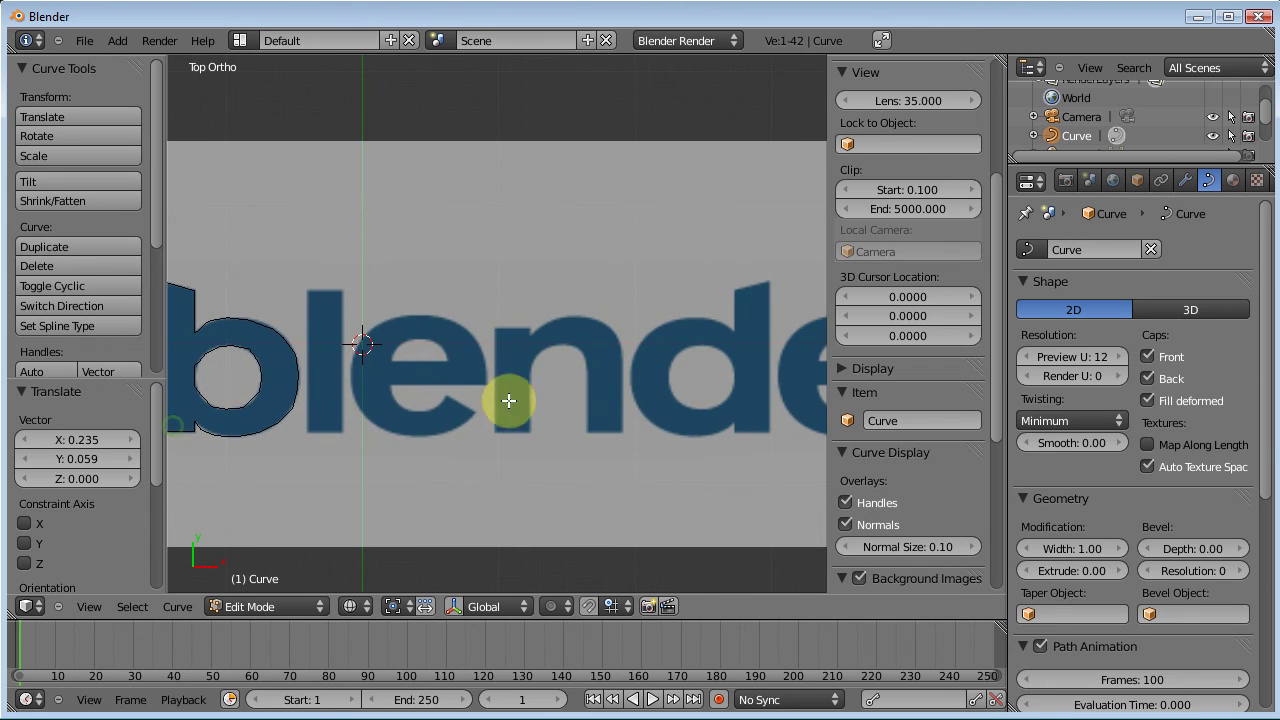
{"action": "scroll", "coordinate": [681, 437], "scroll_direction": "down", "scroll_amount": 1}
{"action": "scroll", "coordinate": [681, 437], "scroll_direction": "down", "scroll_amount": 2}
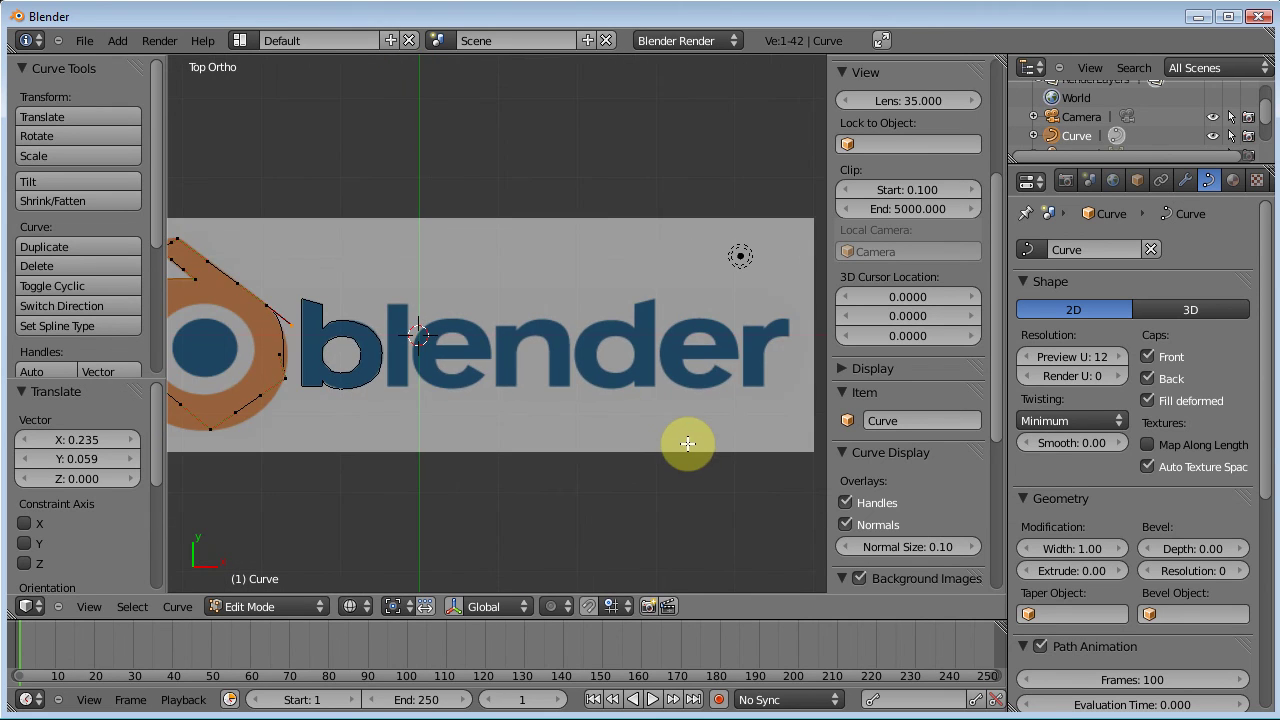
{"action": "key", "text": "shift+a"}
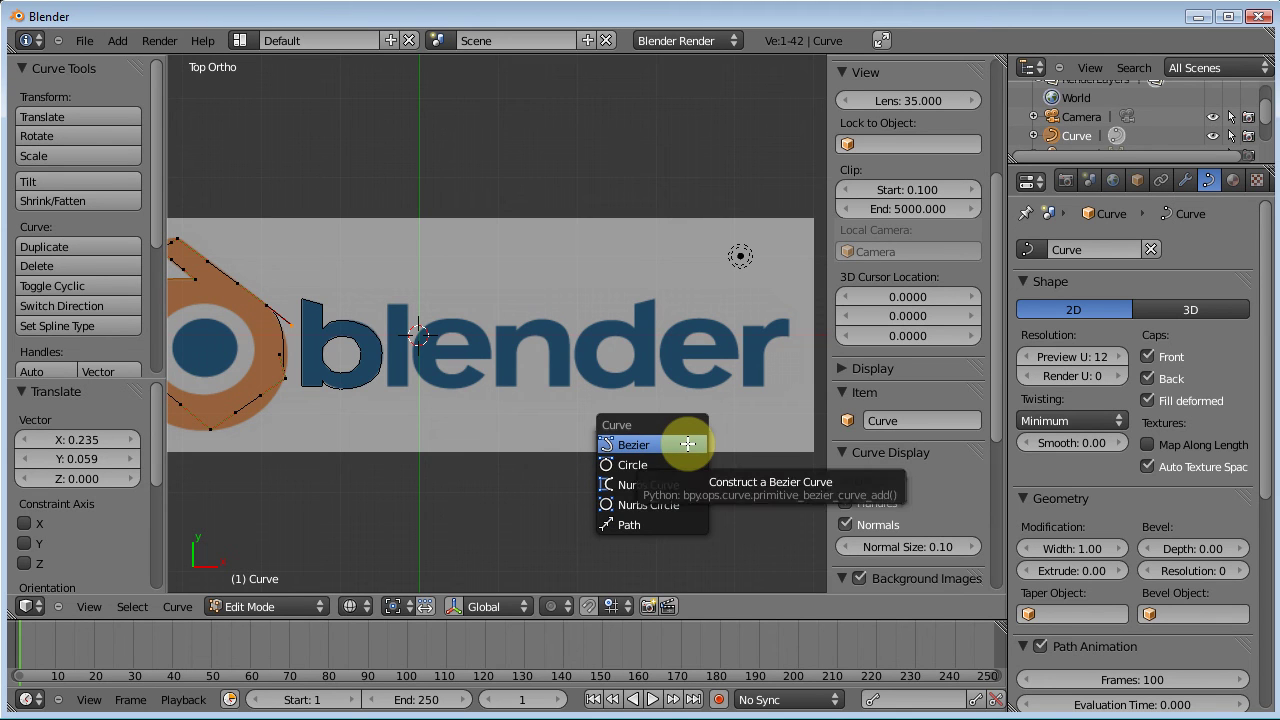
{"action": "key", "text": "Tab"}
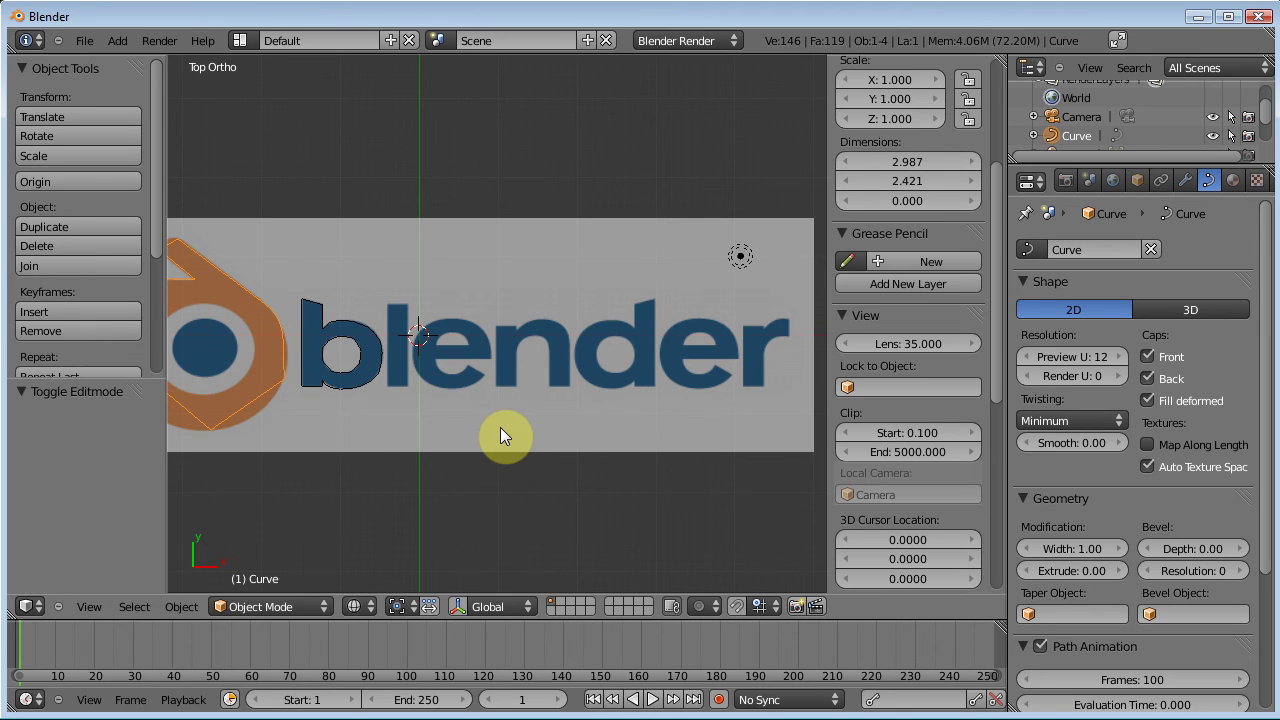
Add a test Text object, retype its content as 'fgfgf', then delete it
{"action": "key", "text": "shift+a"}
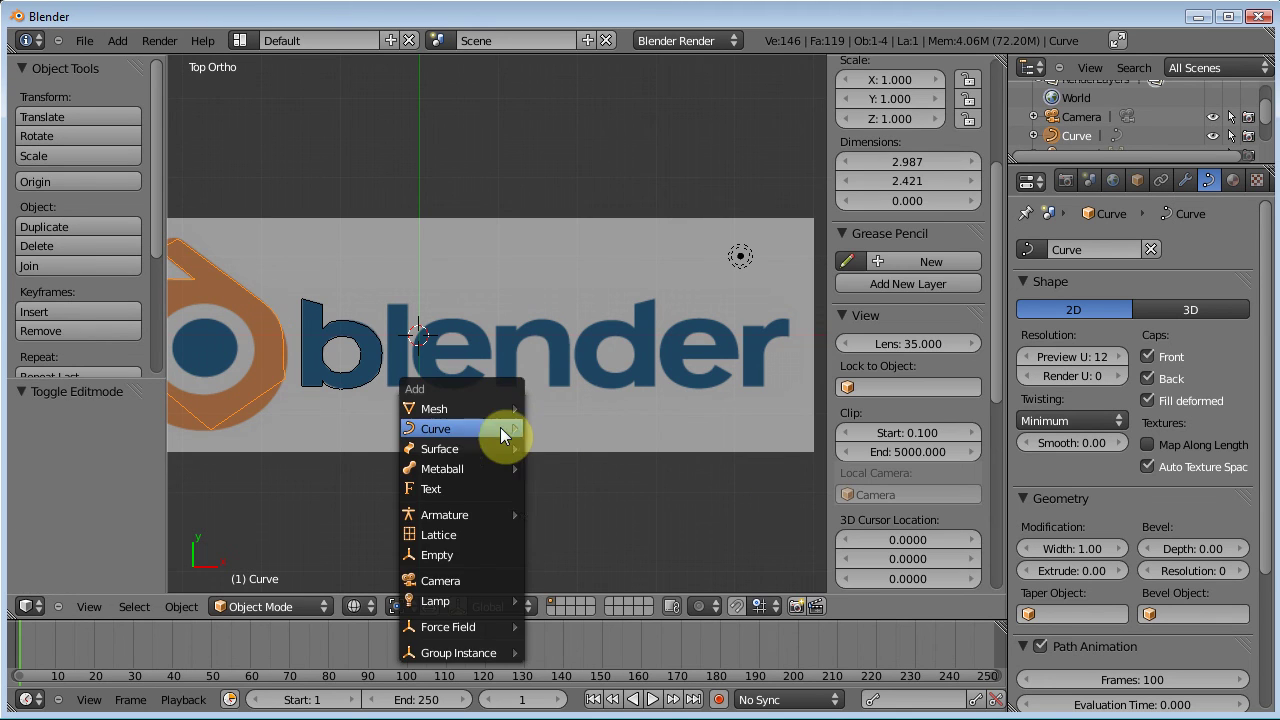
{"action": "left_click", "coordinate": [431, 488]}
{"action": "key", "text": "Tab"}
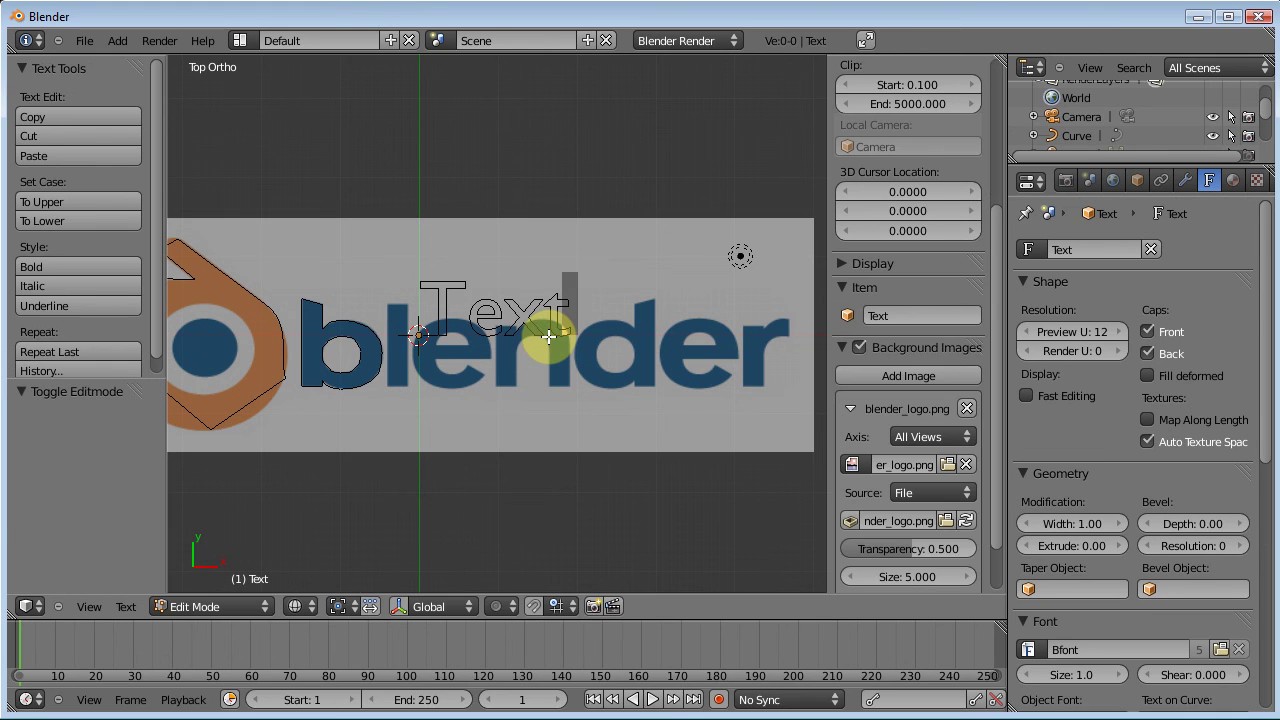
{"action": "key", "text": "BackSpace"}
{"action": "key", "text": "BackSpace"}
{"action": "key", "text": "BackSpace"}
{"action": "key", "text": "BackSpace"}
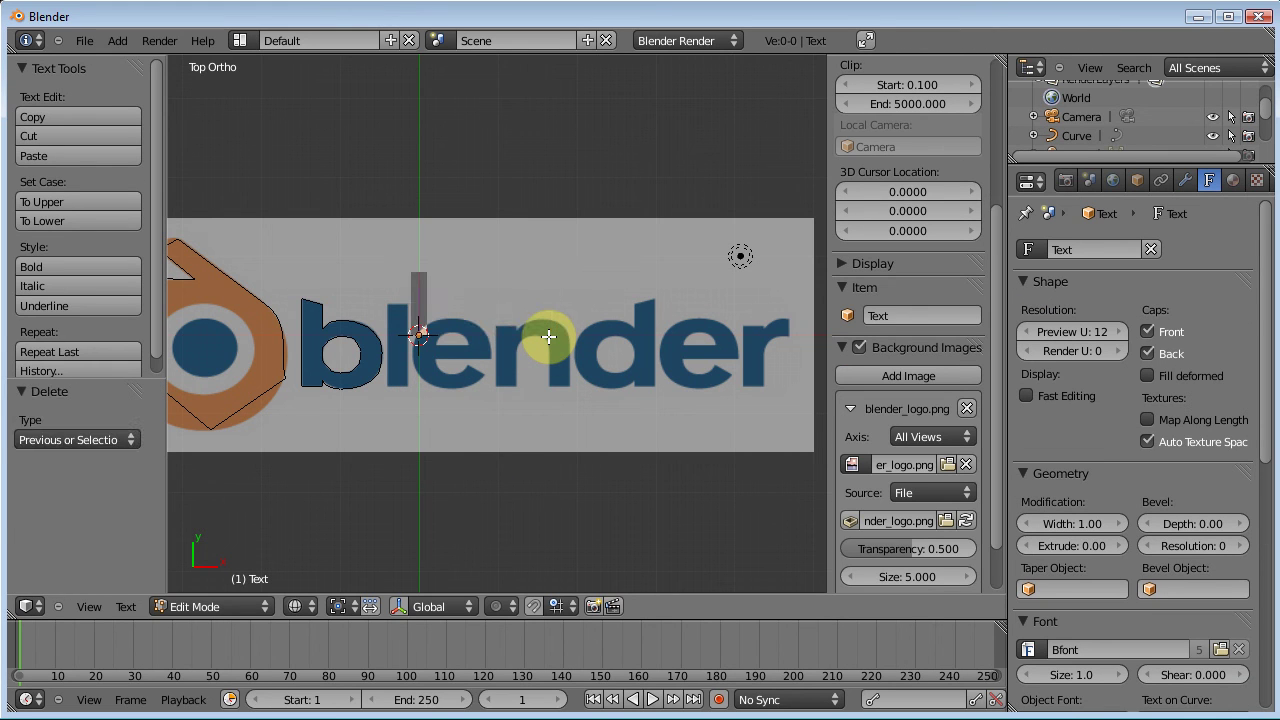
{"action": "type", "text": "fgfgf"}
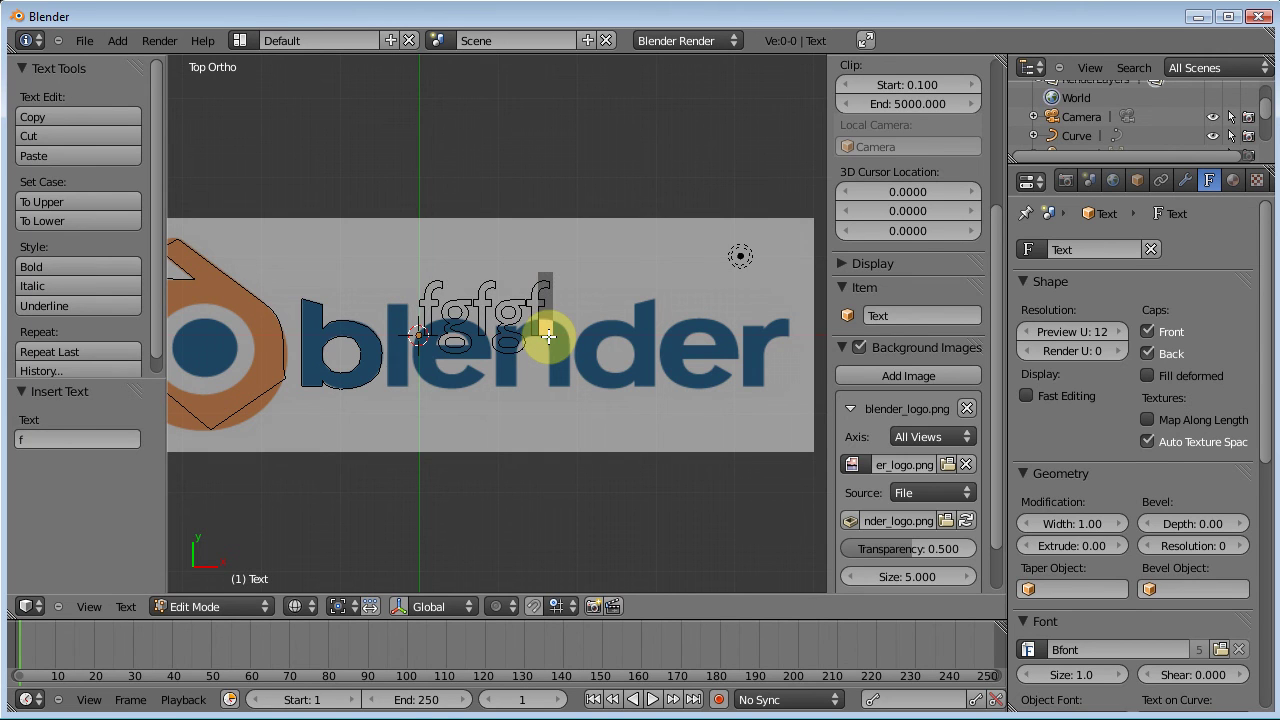
{"action": "key", "text": "Tab"}
{"action": "key", "text": "Delete"}
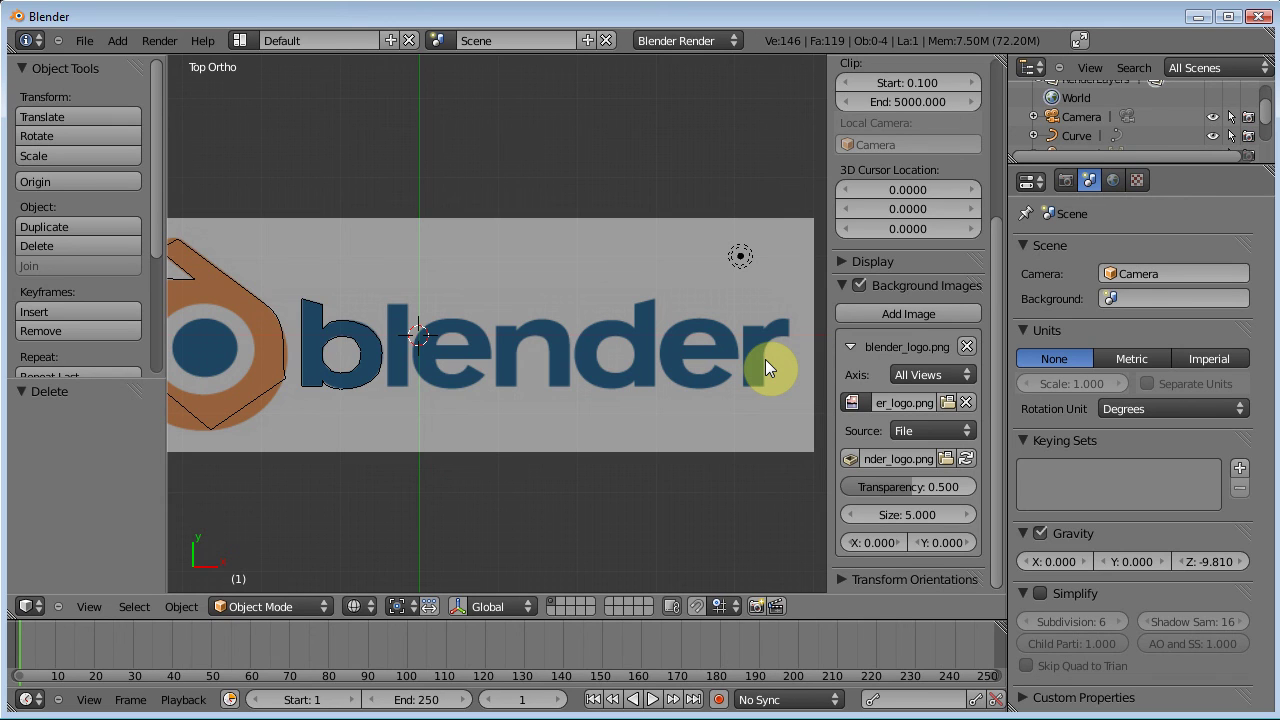
Select the extruded letter b mesh object in the viewport
{"action": "mouse_move", "coordinate": [385, 314]}
{"action": "right_mouse_down"}
{"action": "mouse_move", "coordinate": [395, 327]}
{"action": "mouse_move", "coordinate": [378, 330]}
{"action": "right_mouse_up"}
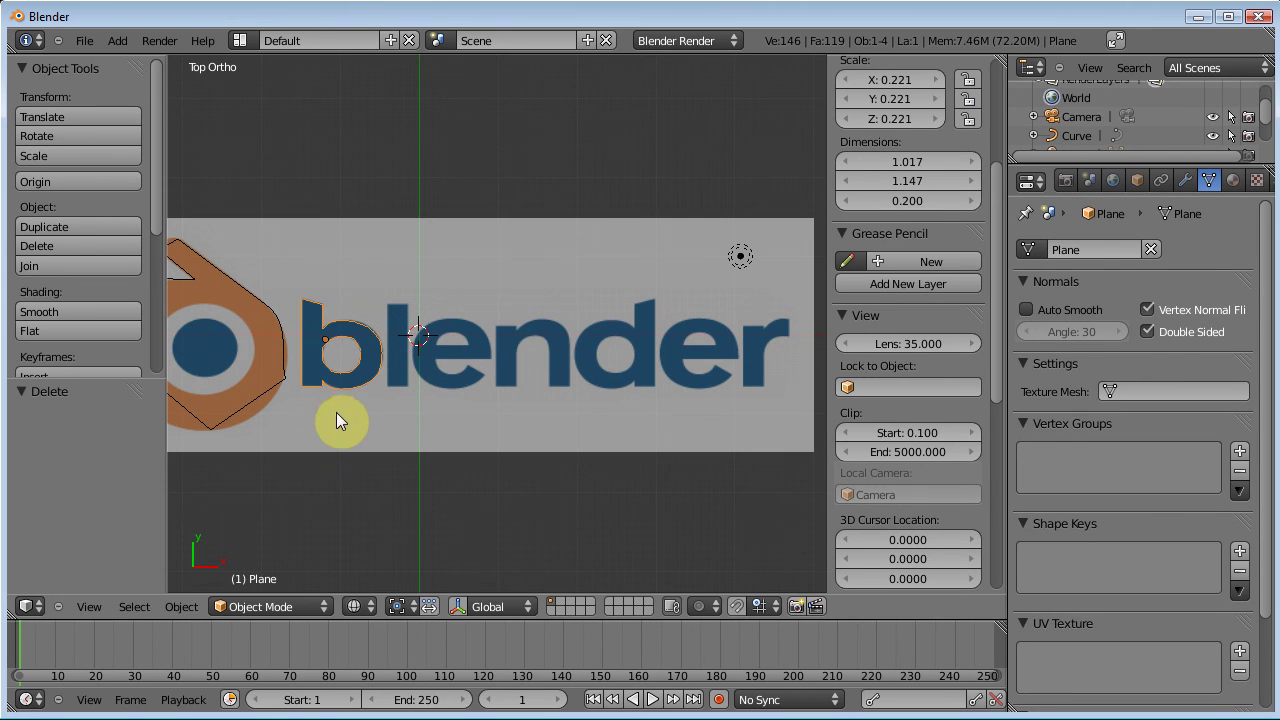